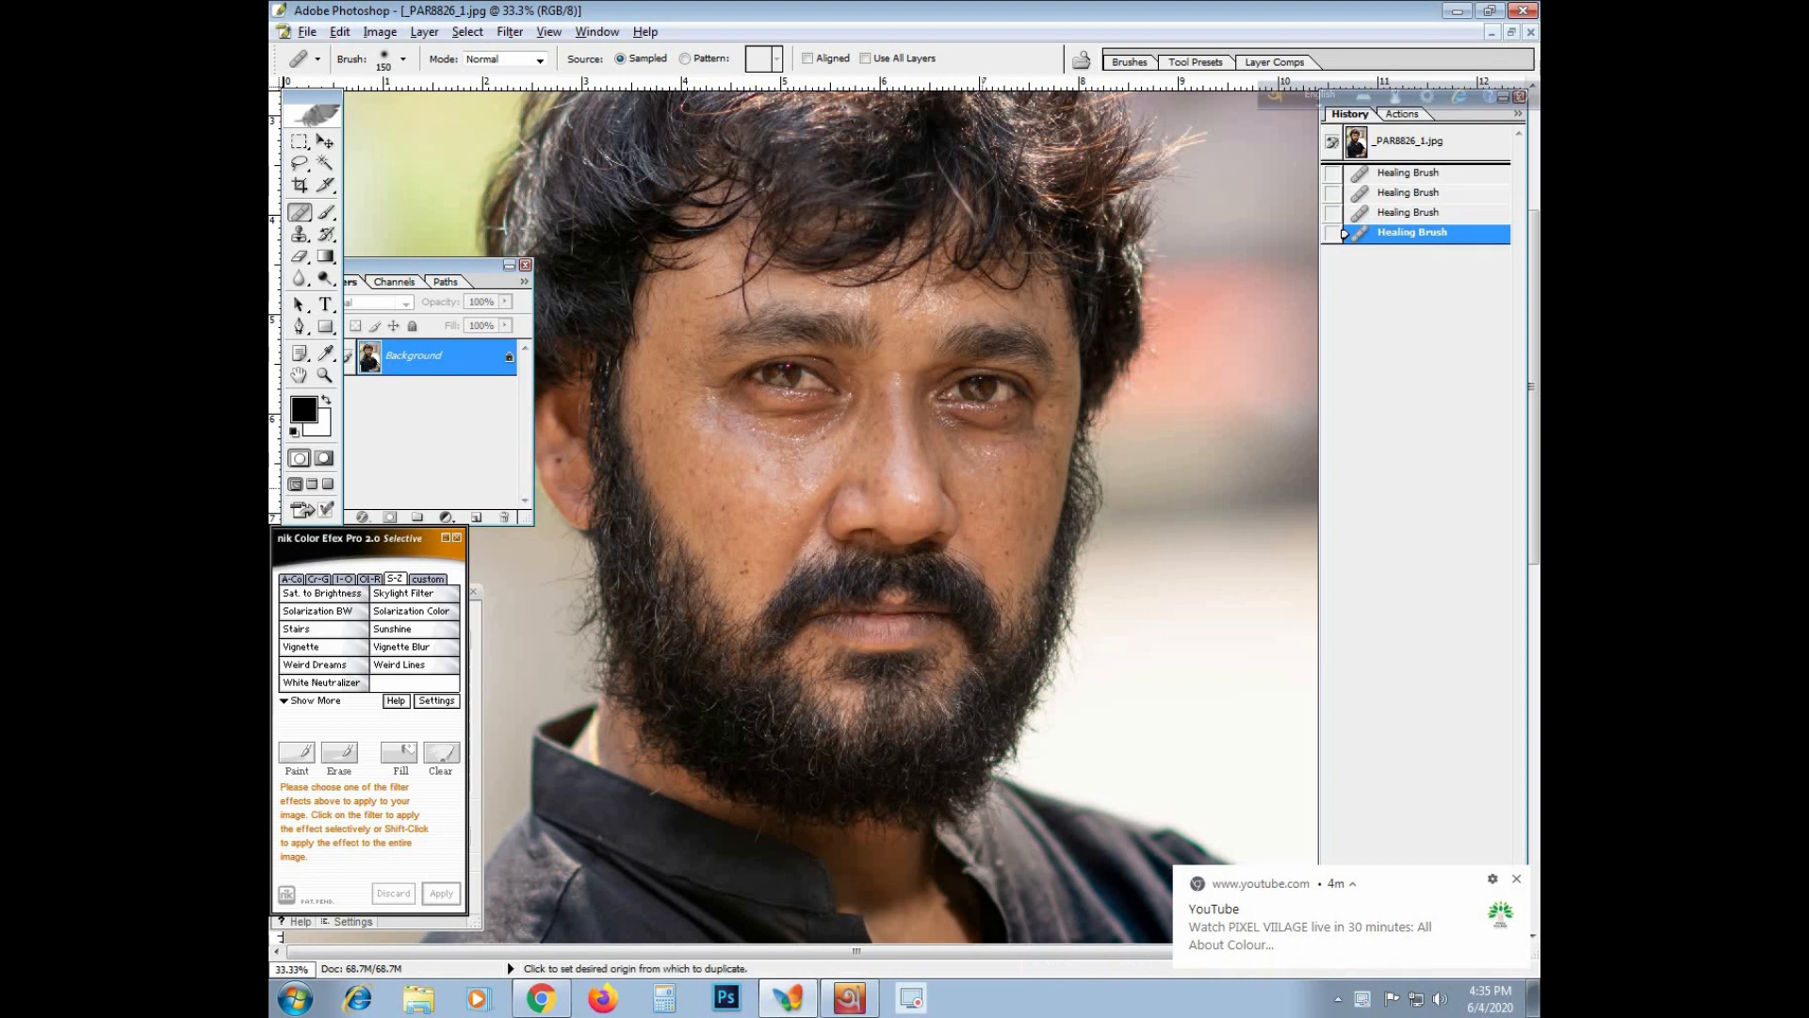
Heal the dark spots on the man's left cheek with the Healing Brush
{"action": "left_click", "coordinate": [993, 484]}
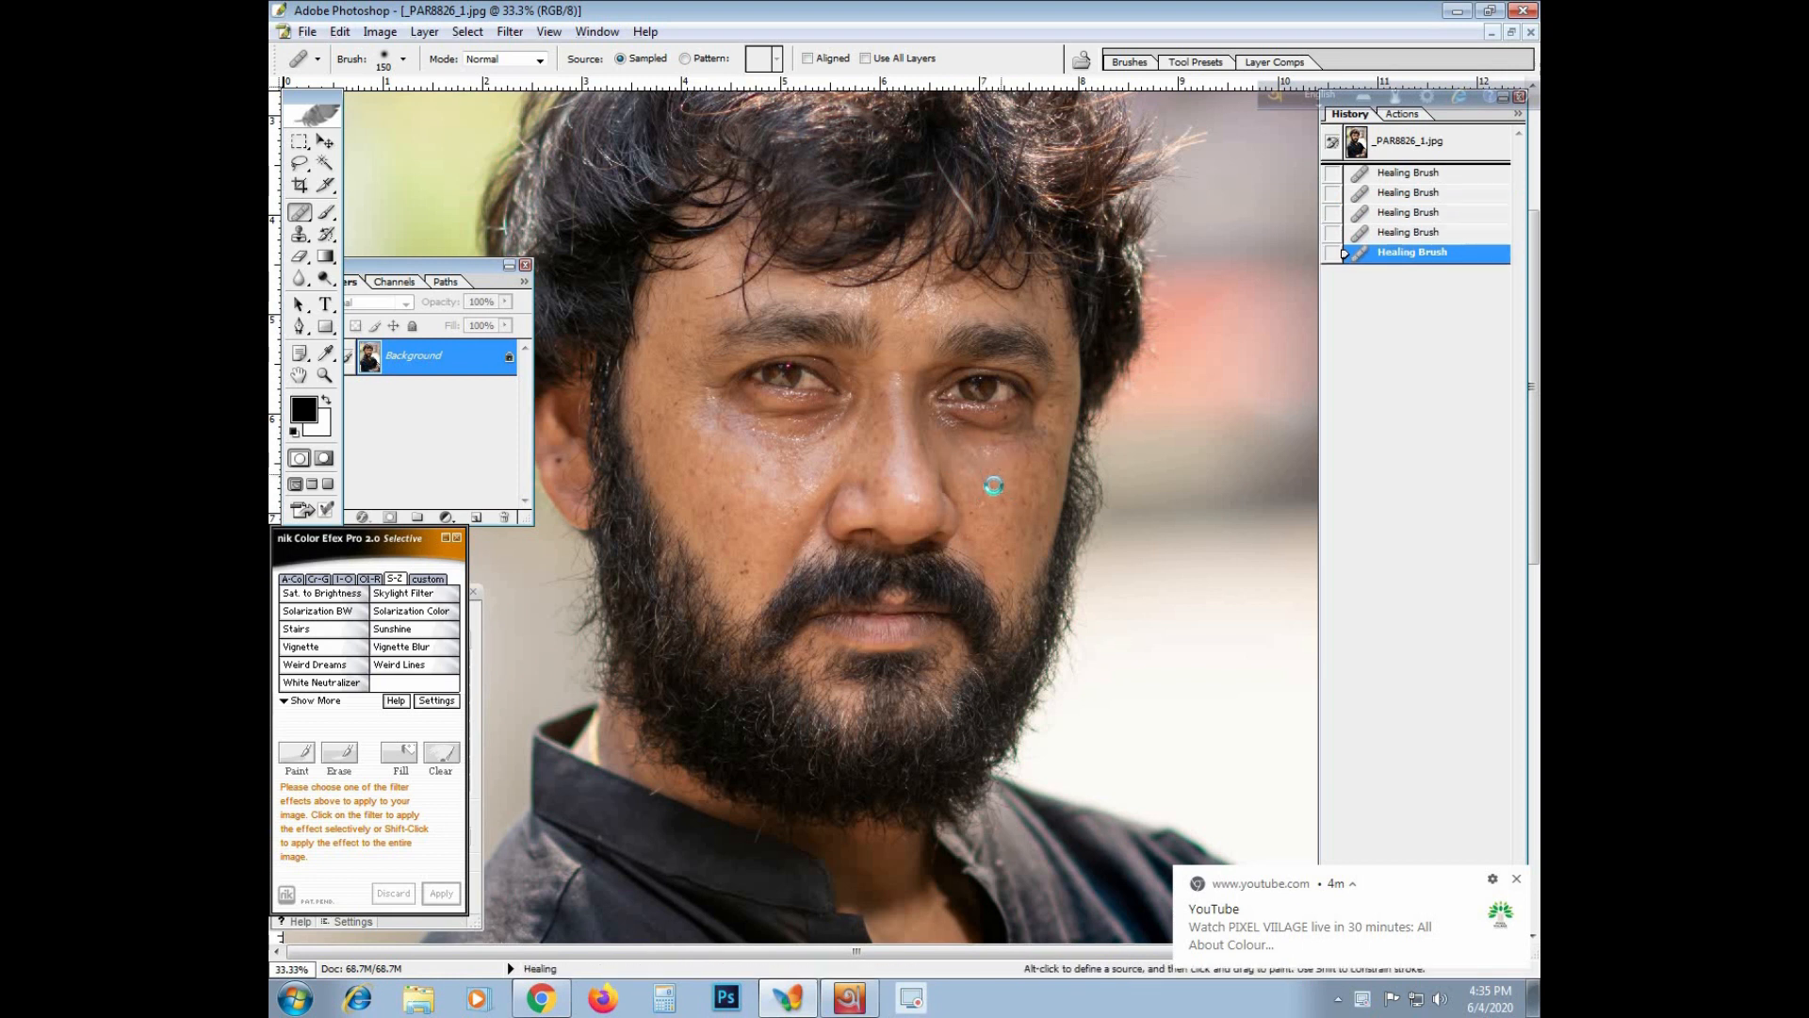
{"action": "left_click", "coordinate": [998, 513]}
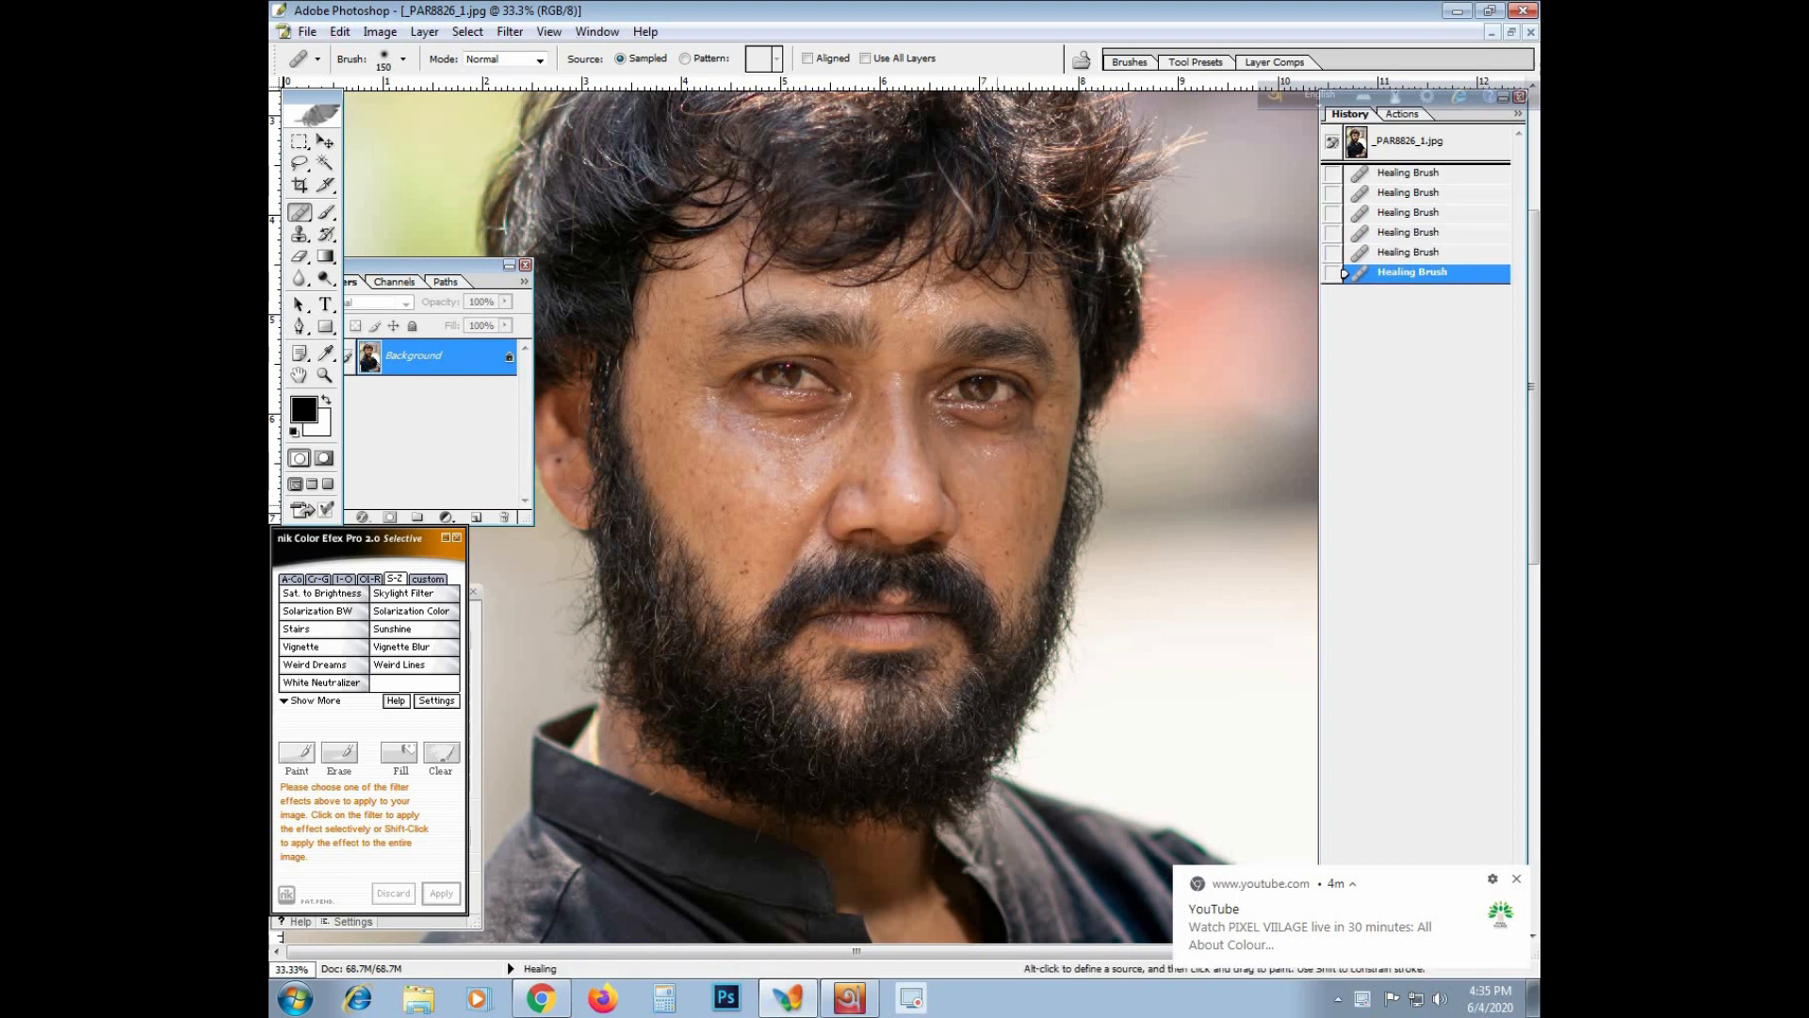
{"action": "left_click", "coordinate": [1023, 498]}
Heal the blemishes beside the nose and on the man's right cheek and temple with the Healing Brush
{"action": "left_click", "coordinate": [849, 480]}
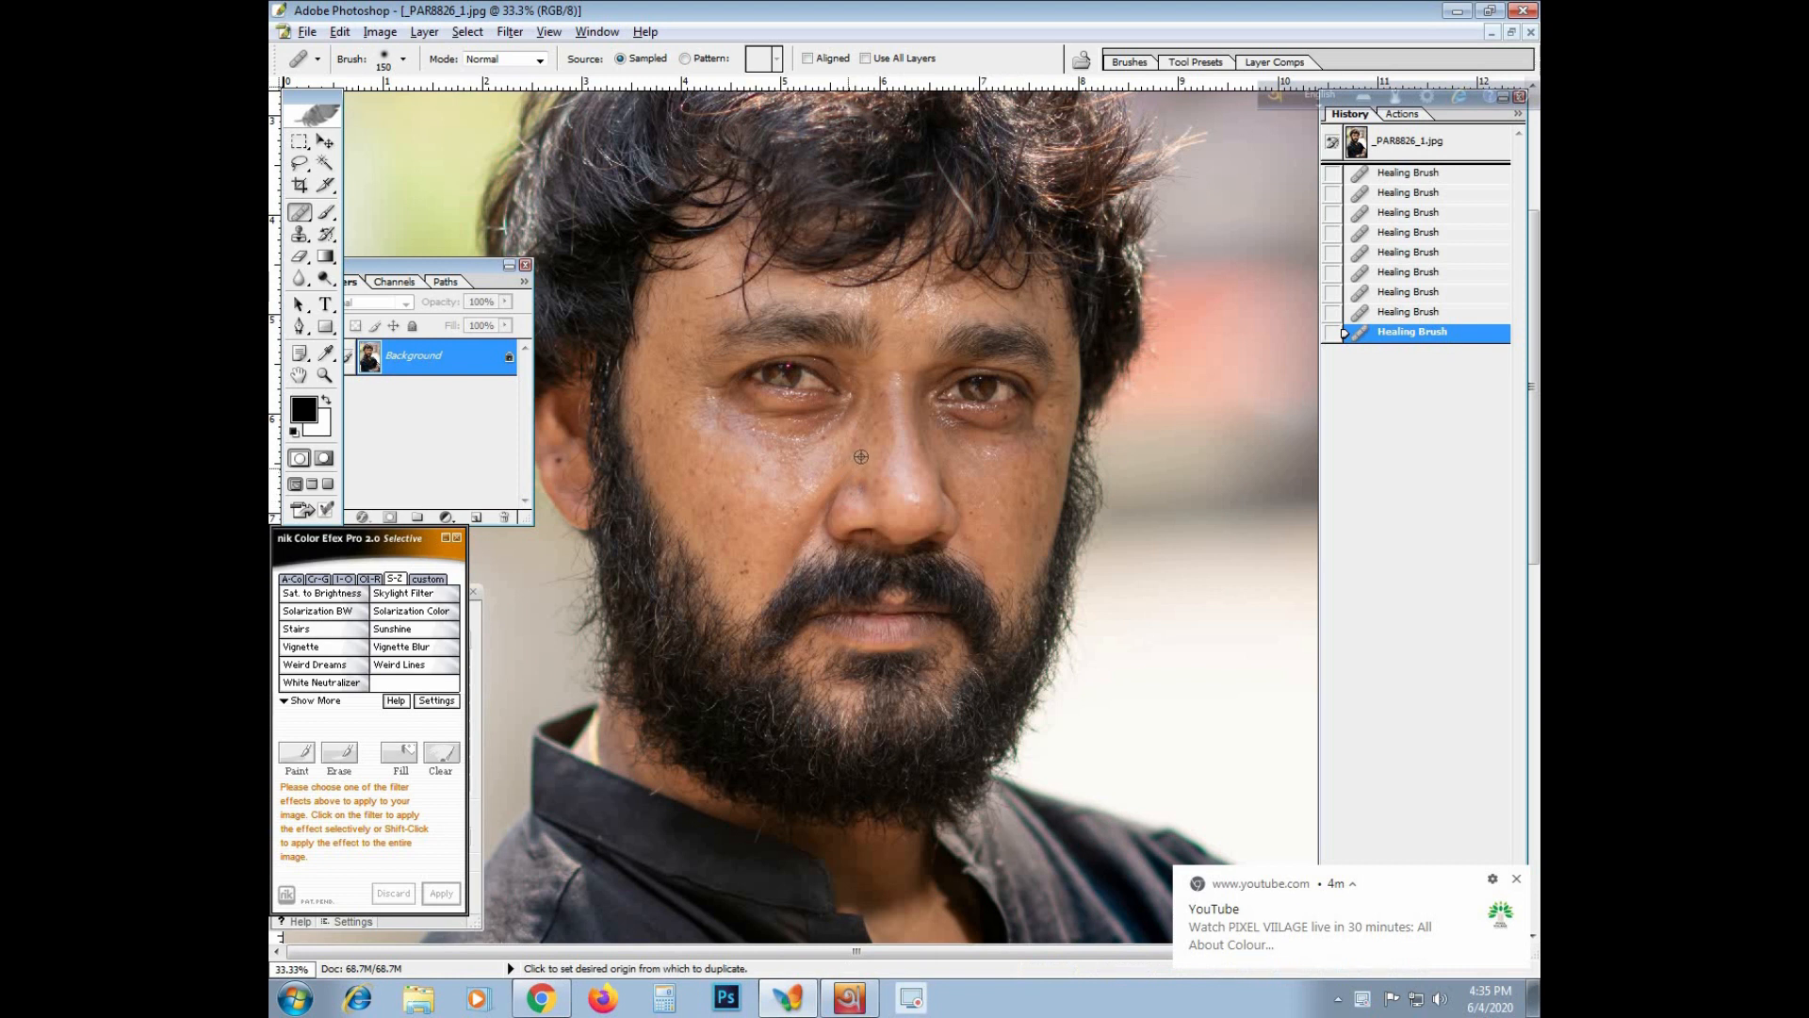
{"action": "left_click", "coordinate": [789, 493]}
{"action": "left_click", "coordinate": [754, 542]}
{"action": "left_click", "coordinate": [749, 571]}
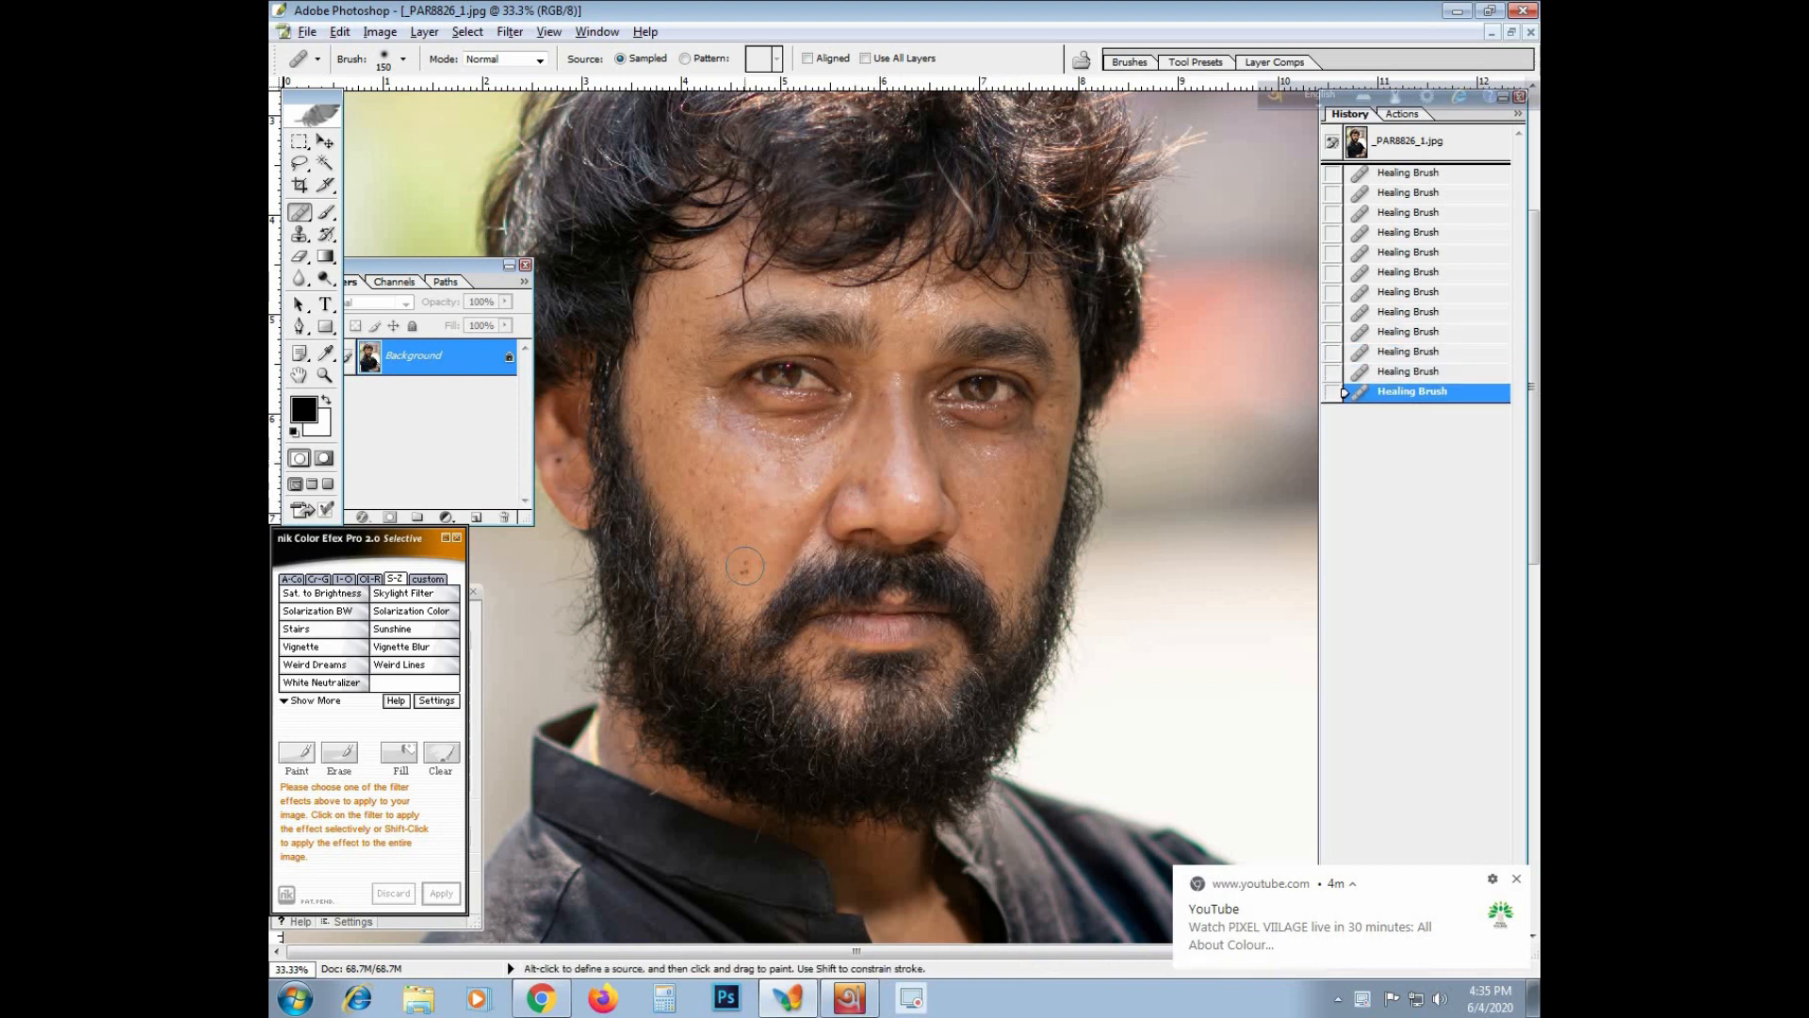
{"action": "left_click", "coordinate": [741, 530]}
{"action": "left_click", "coordinate": [694, 476]}
{"action": "left_click", "coordinate": [689, 471]}
{"action": "left_click", "coordinate": [674, 424]}
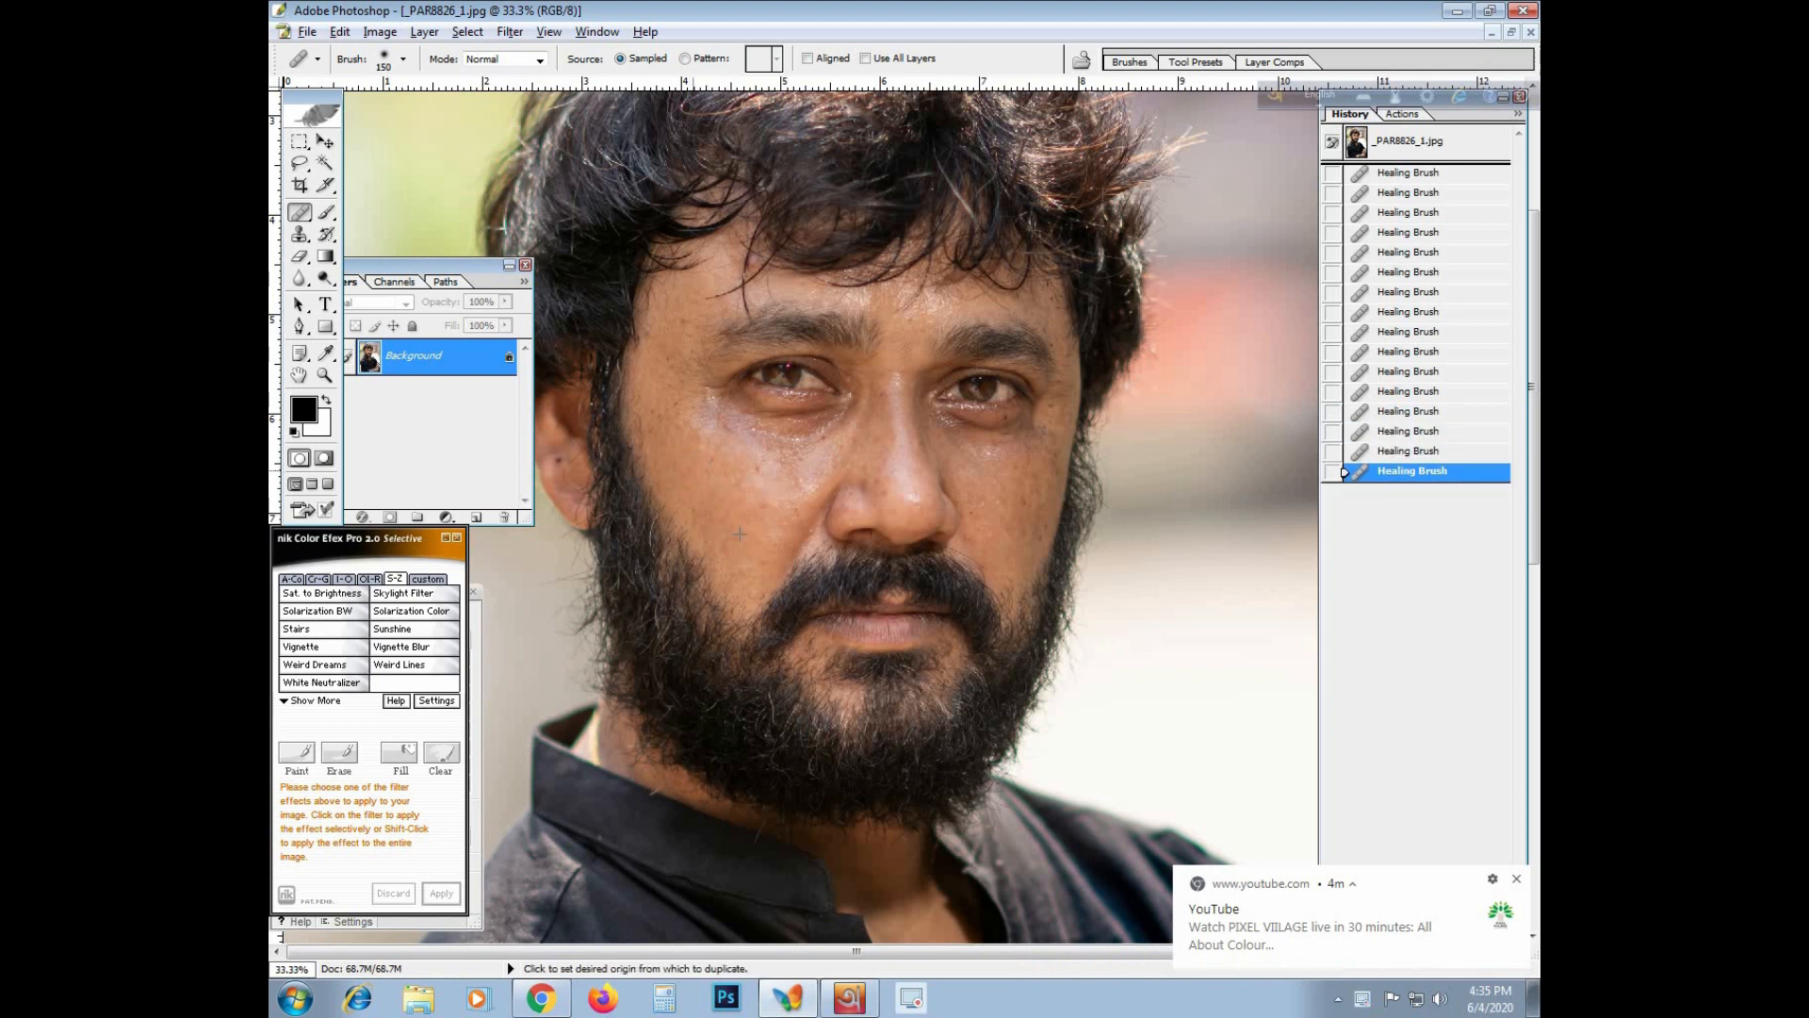
{"action": "left_click", "coordinate": [669, 330]}
Heal the remaining freckles on the man's left cheek, from beside the nose out to the face's edge
{"action": "left_click", "coordinate": [995, 475]}
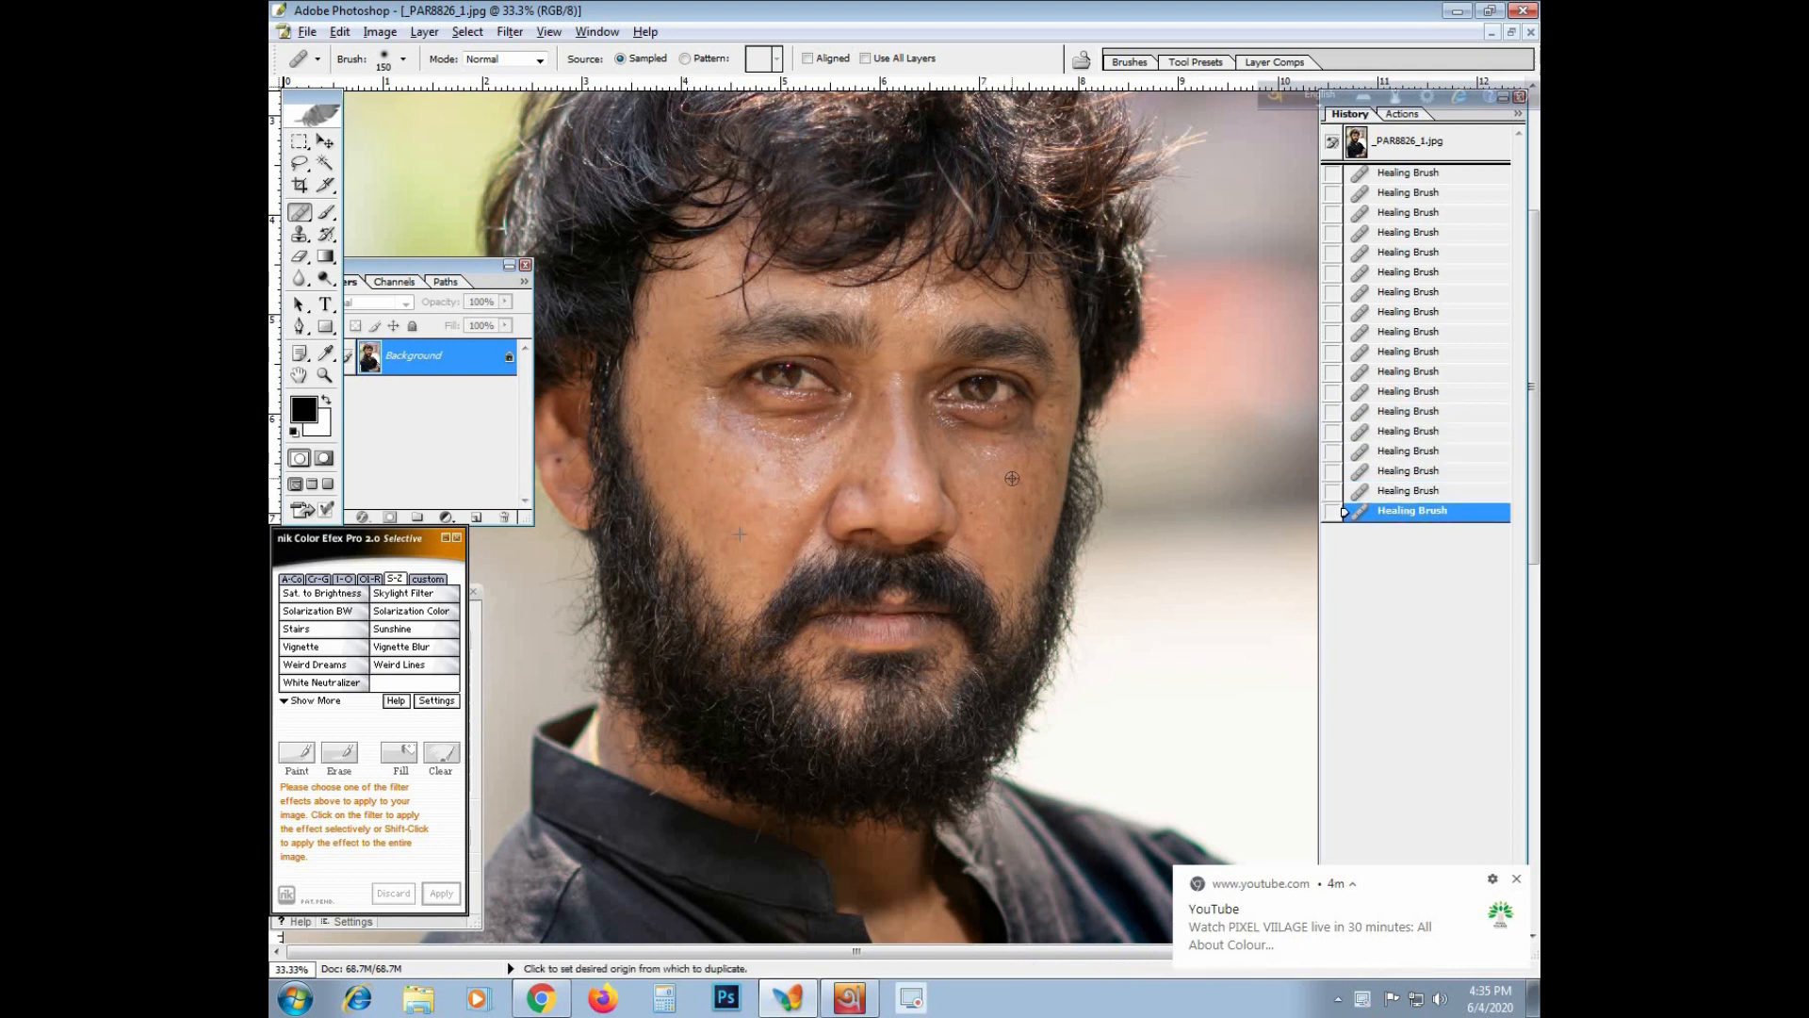
{"action": "left_click", "coordinate": [994, 484]}
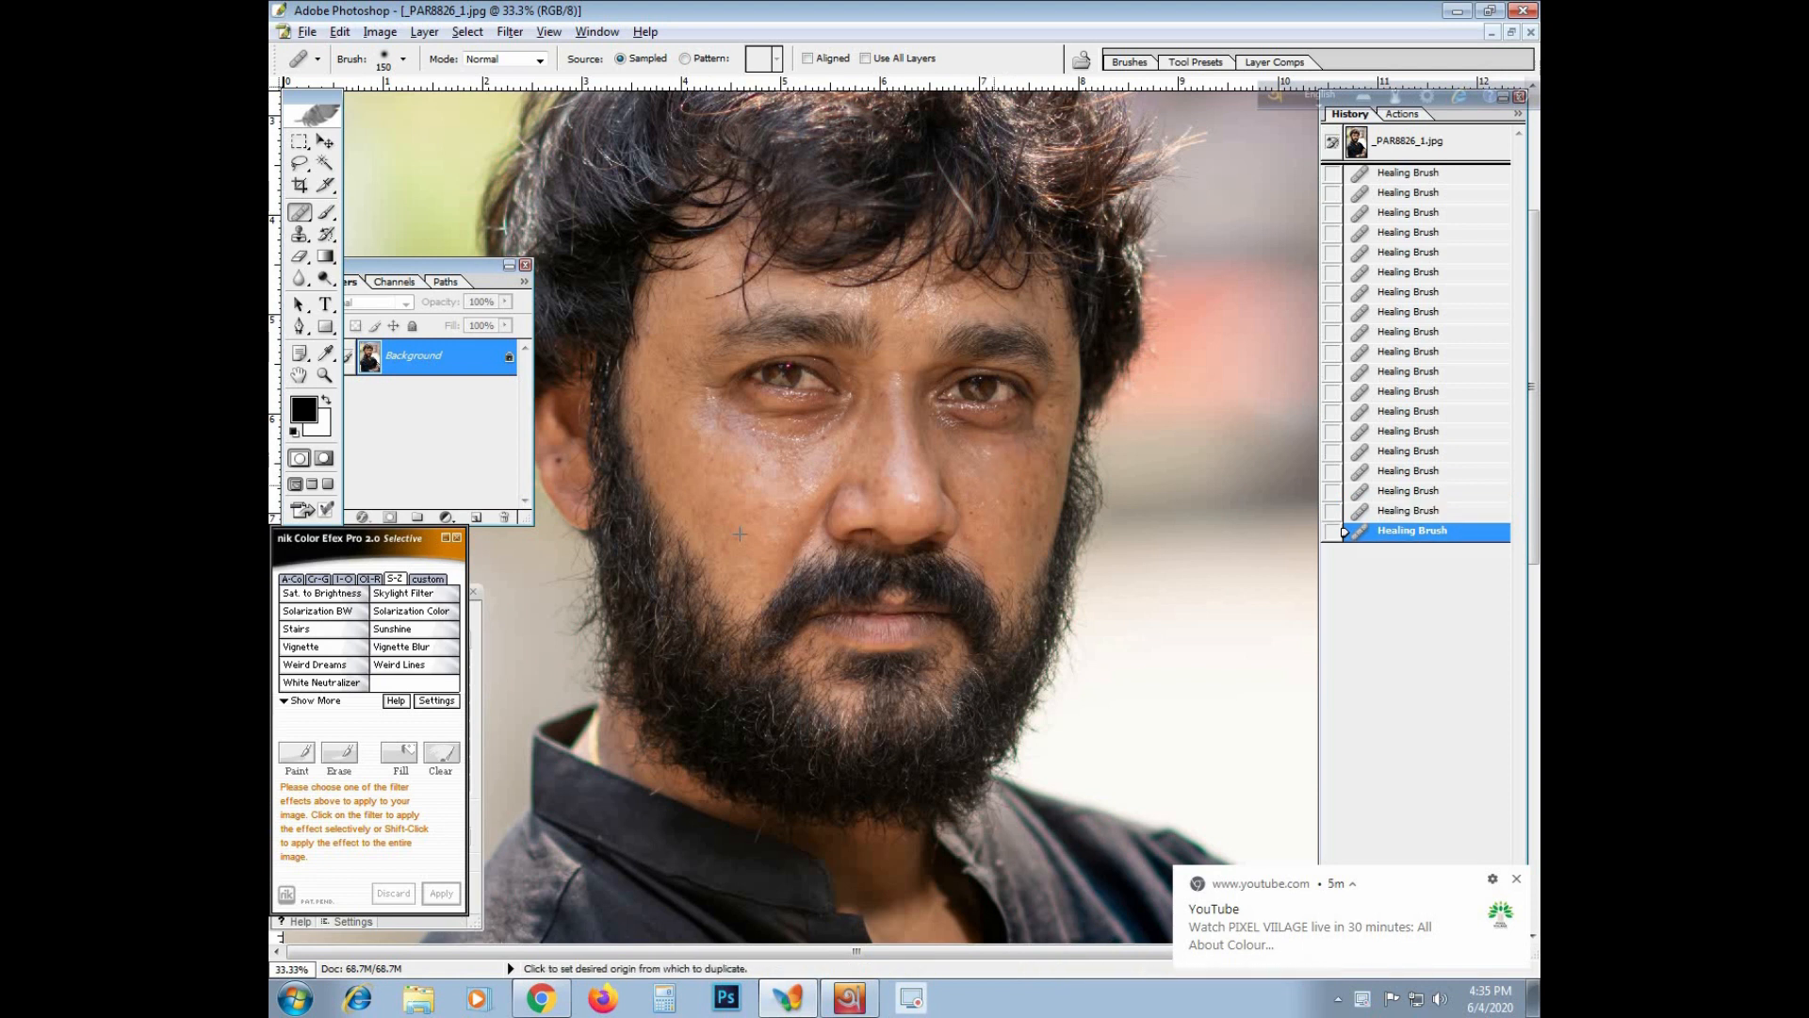
{"action": "left_click", "coordinate": [989, 478]}
{"action": "left_click", "coordinate": [990, 481]}
{"action": "left_click", "coordinate": [990, 482]}
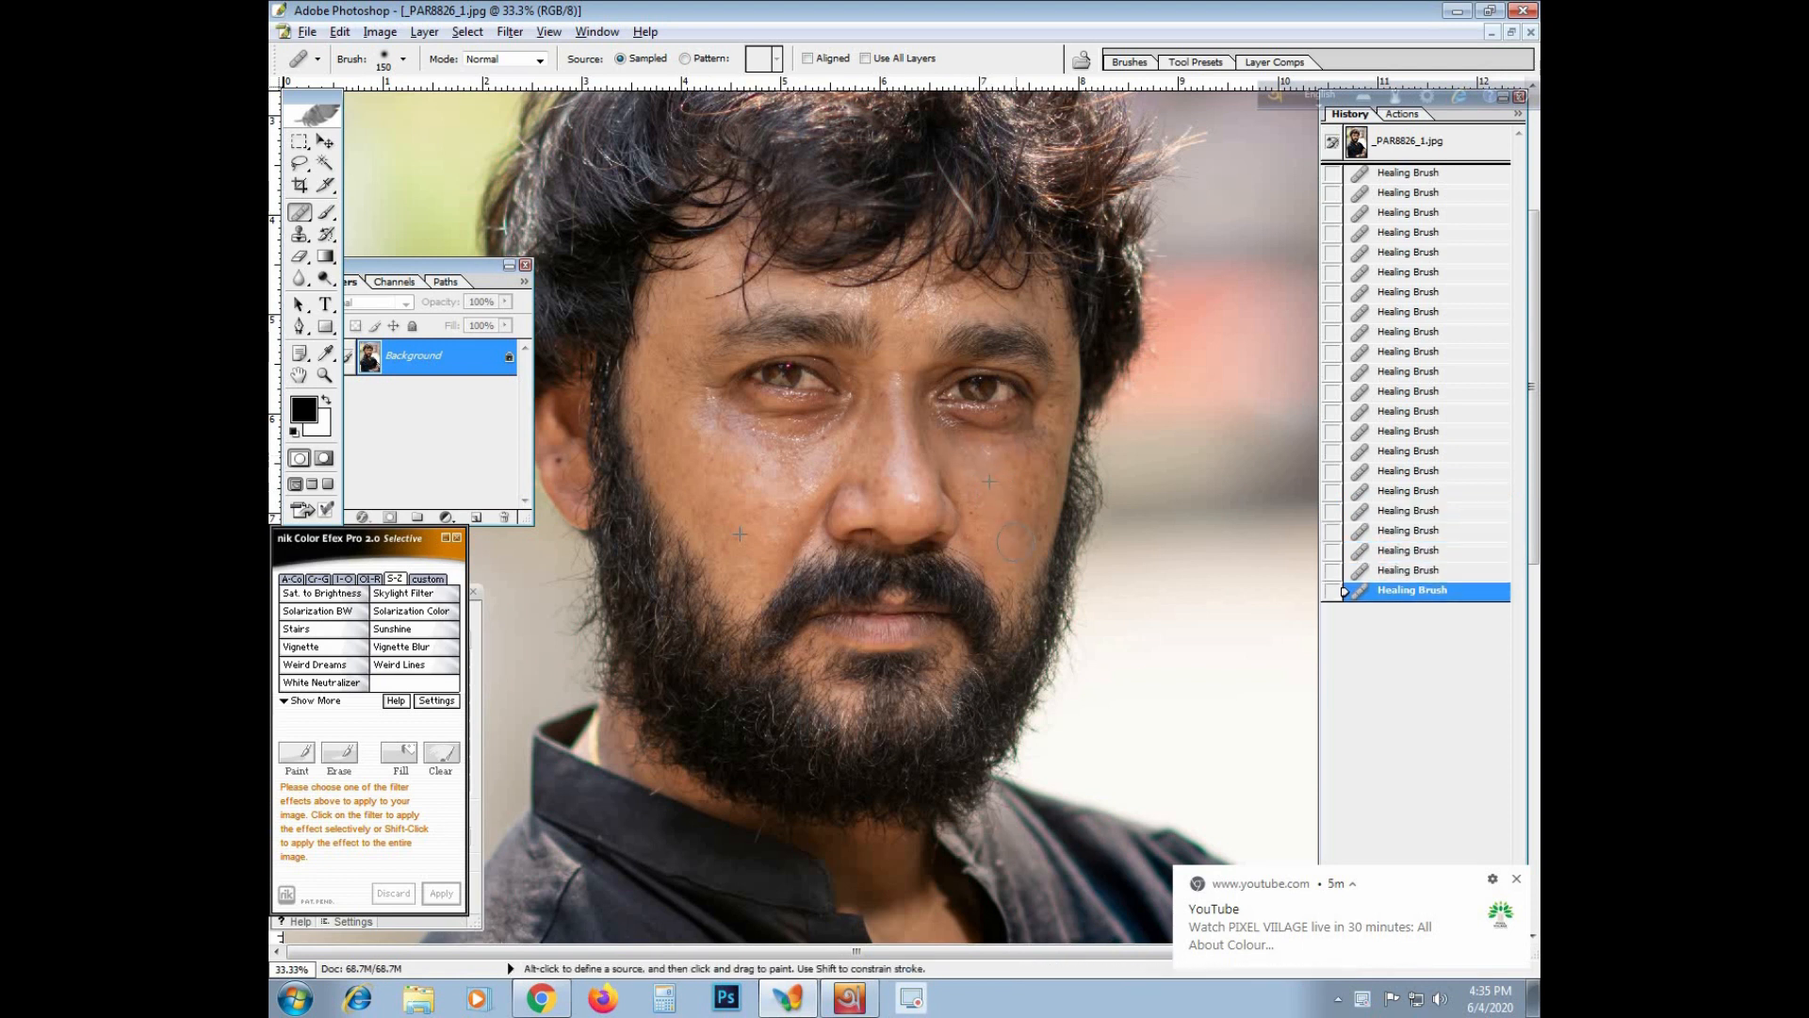
{"action": "left_click", "coordinate": [1031, 520]}
{"action": "left_click", "coordinate": [1041, 477]}
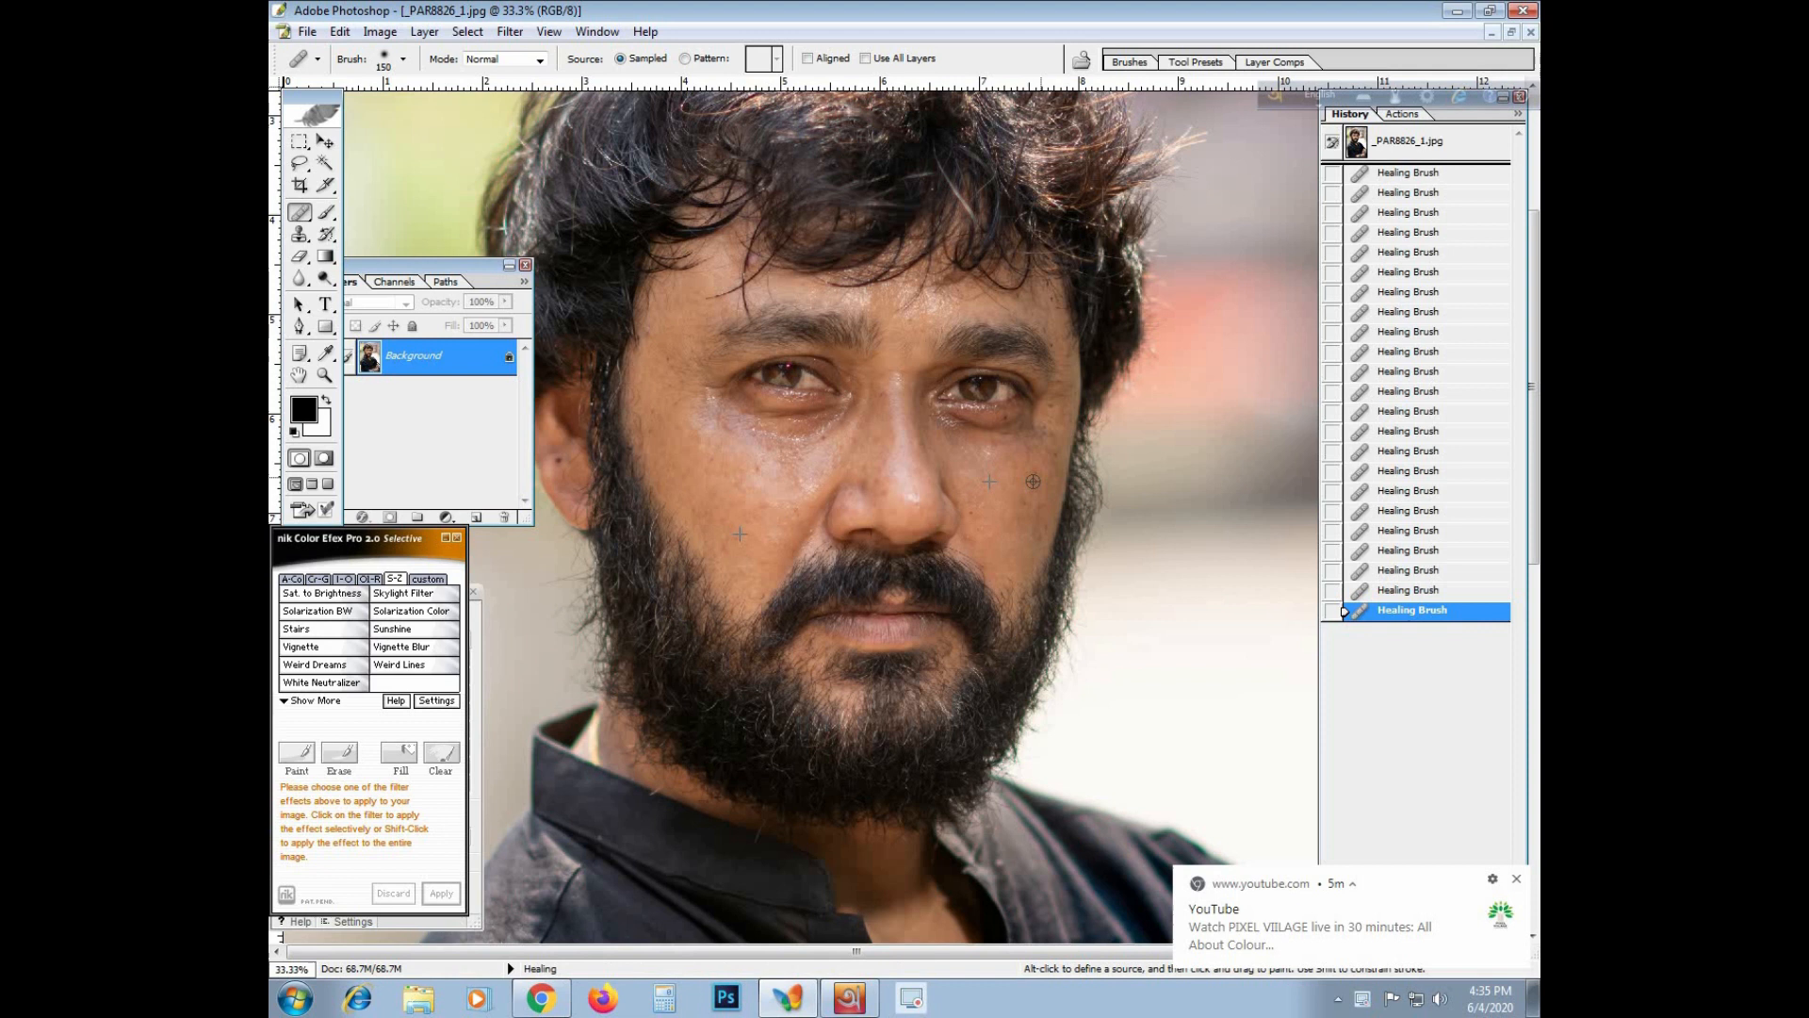
{"action": "left_click", "coordinate": [1040, 477]}
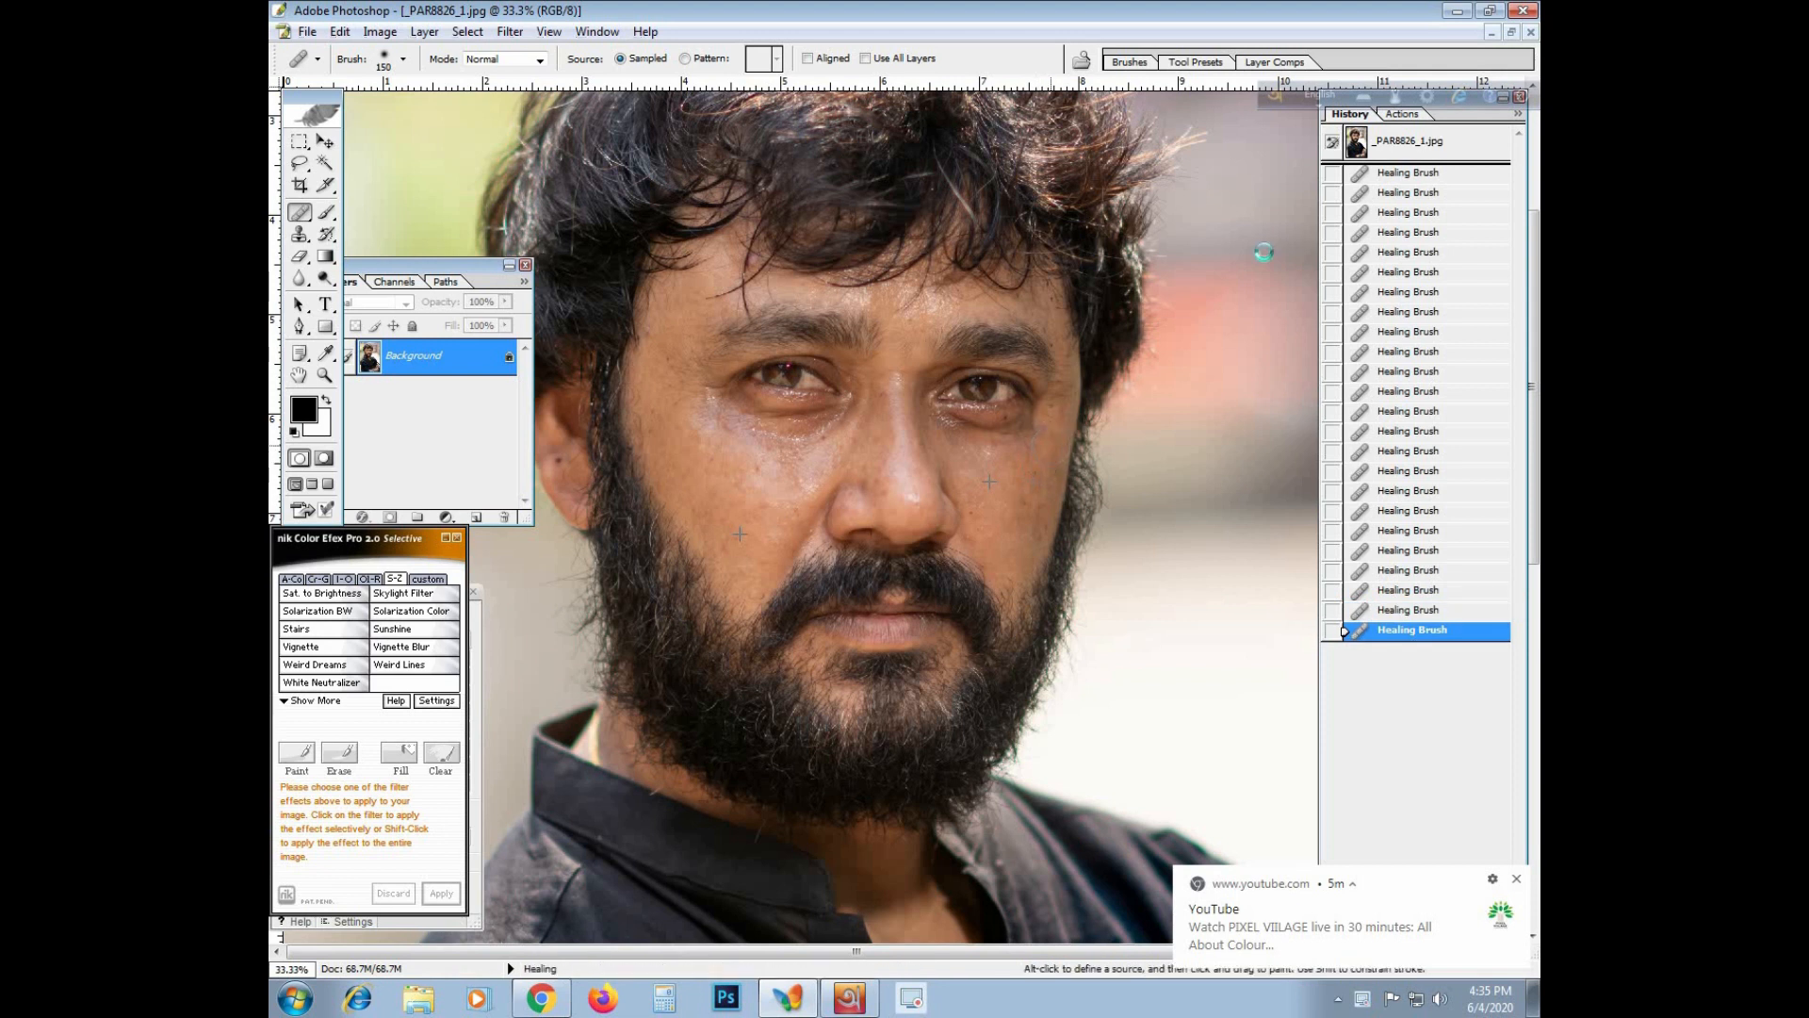
Dismiss the YouTube notification and run the sharp highpass 2 action on the healed portrait
{"action": "left_click", "coordinate": [1399, 114]}
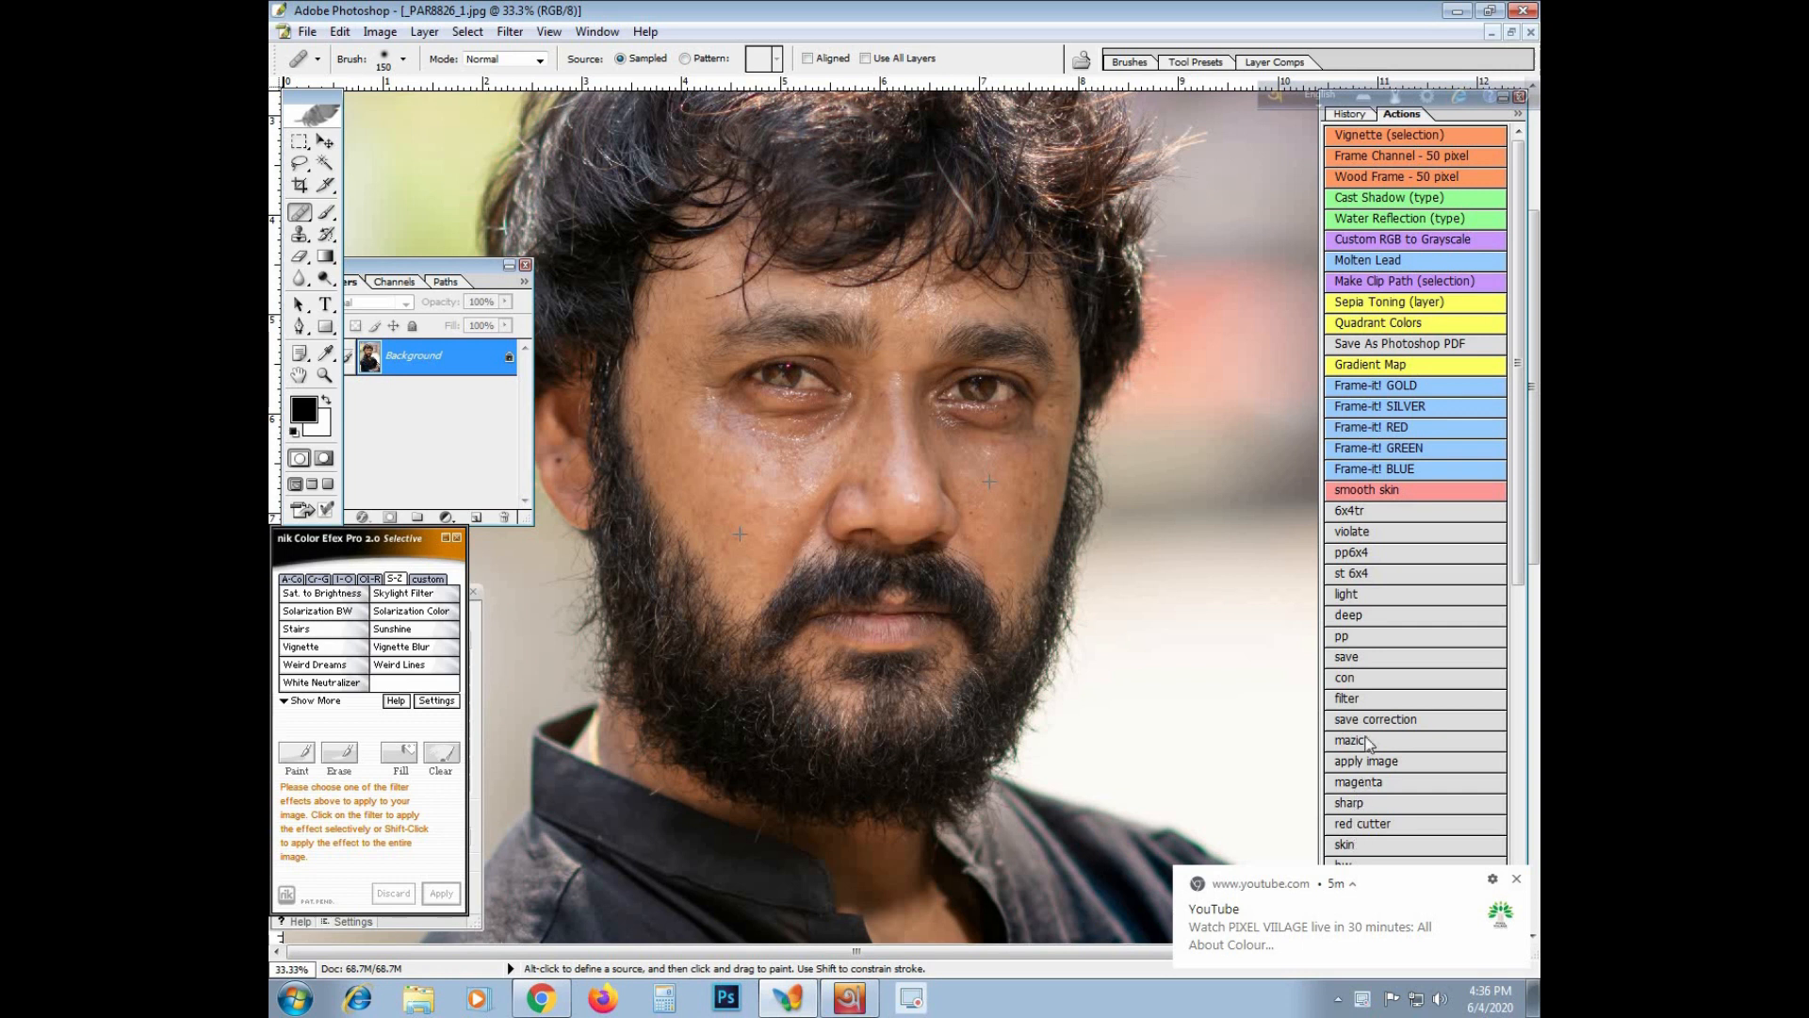
{"action": "left_click", "coordinate": [1520, 881]}
{"action": "scroll", "coordinate": [1480, 906], "scroll_direction": "down", "scroll_amount": 3}
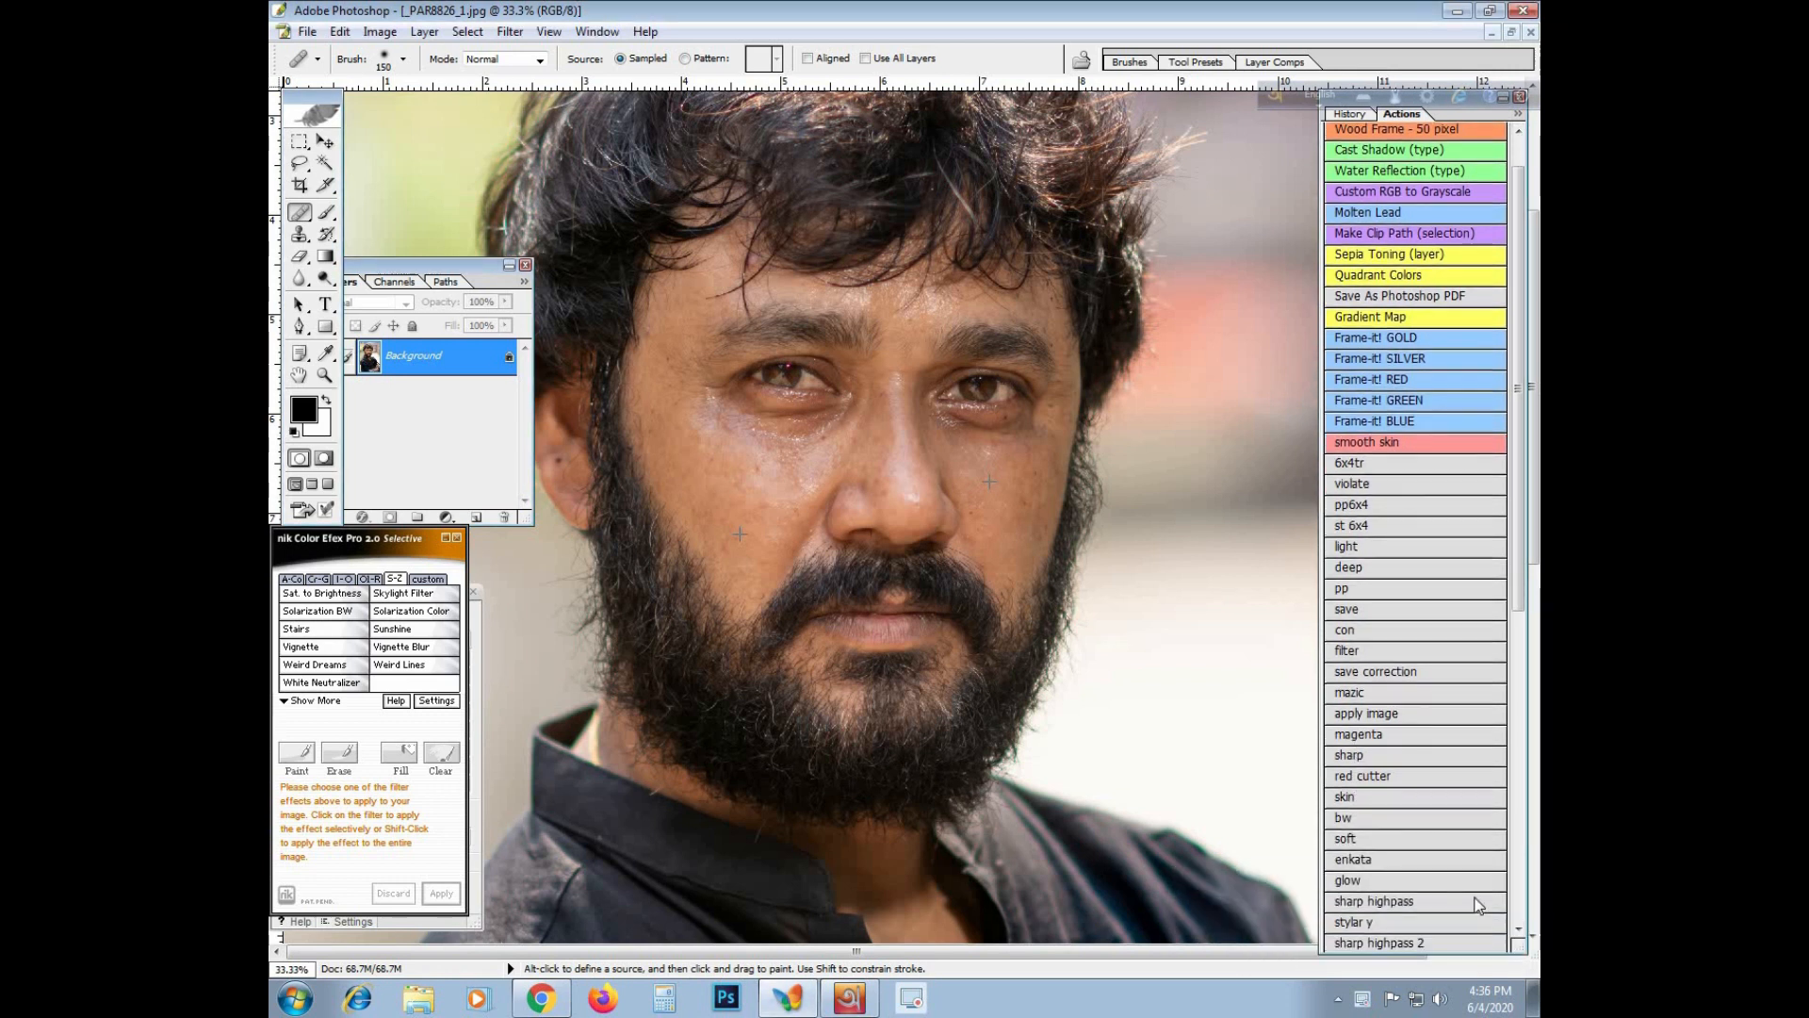
{"action": "left_click", "coordinate": [1479, 907]}
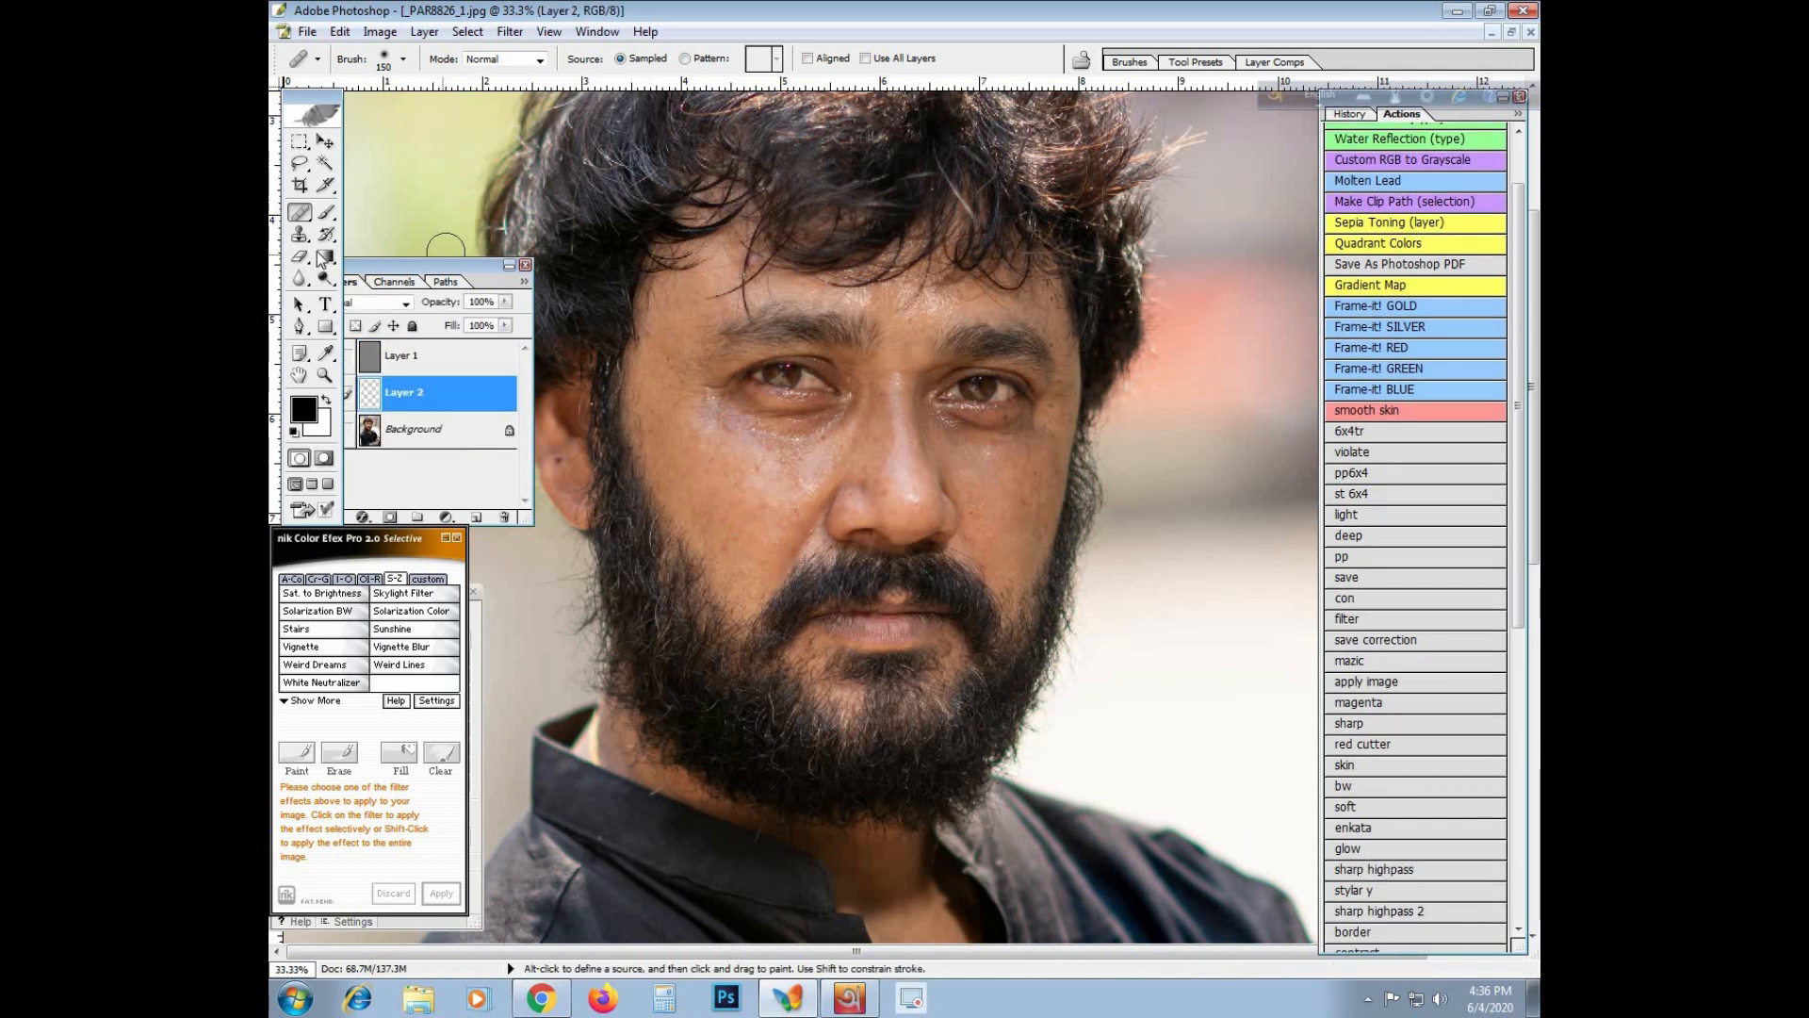
Choose the Brush tool and set its size to 175 and its opacity to 30%
{"action": "left_click", "coordinate": [326, 212]}
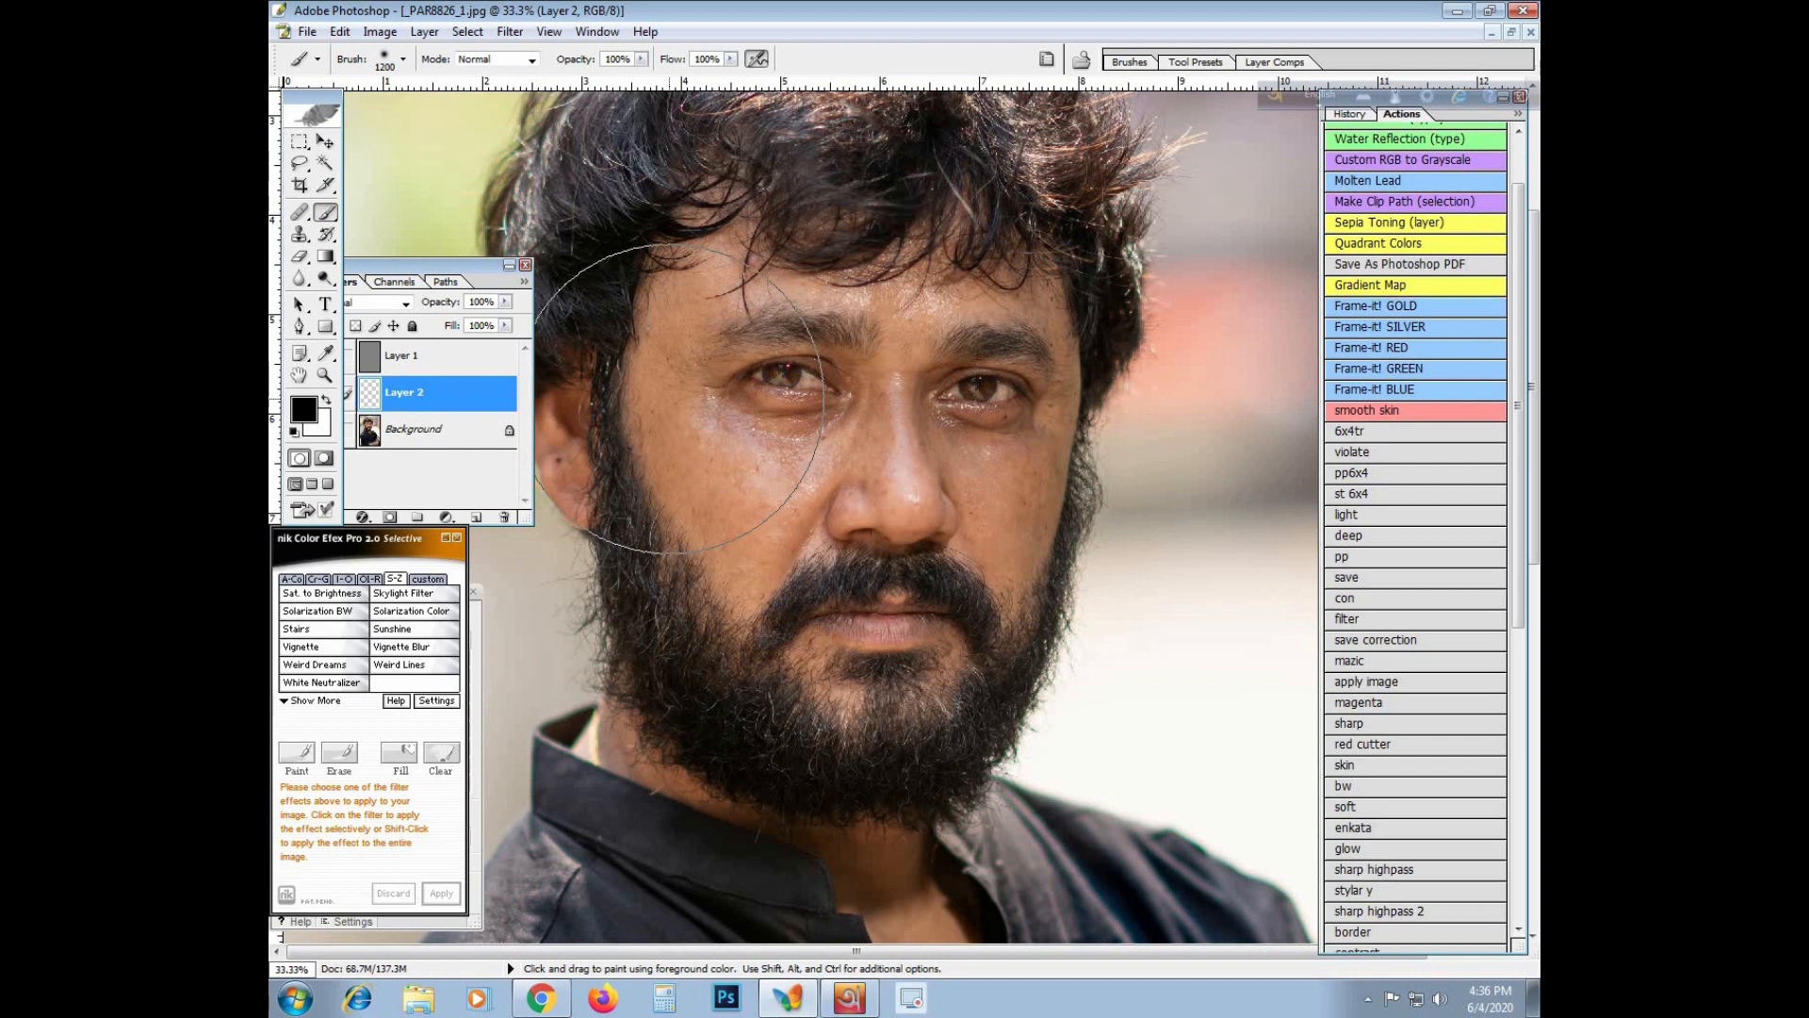
{"action": "key", "text": "bracketleft"}
{"action": "key", "text": "bracketleft"}
{"action": "key", "text": "bracketleft"}
{"action": "key", "text": "bracketleft"}
{"action": "key", "text": "bracketleft"}
{"action": "key", "text": "bracketleft"}
{"action": "key", "text": "bracketleft"}
{"action": "key", "text": "bracketleft"}
{"action": "key", "text": "bracketleft"}
{"action": "key", "text": "bracketleft"}
{"action": "left_click", "coordinate": [641, 61]}
{"action": "left_click", "coordinate": [571, 77]}
Sample the cheek's skin tone and paint it over the cheeks, nose and forehead on Layer 2 to smooth the skin
{"action": "left_click", "coordinate": [721, 459], "text": "alt"}
{"action": "mouse_move", "coordinate": [730, 493]}
{"action": "left_mouse_down"}
{"action": "mouse_move", "coordinate": [692, 408]}
{"action": "mouse_move", "coordinate": [761, 452]}
{"action": "mouse_move", "coordinate": [831, 431]}
{"action": "mouse_move", "coordinate": [781, 451]}
{"action": "mouse_move", "coordinate": [740, 433]}
{"action": "mouse_move", "coordinate": [759, 528]}
{"action": "mouse_move", "coordinate": [787, 499]}
{"action": "mouse_move", "coordinate": [765, 541]}
{"action": "mouse_move", "coordinate": [822, 472]}
{"action": "mouse_move", "coordinate": [776, 535]}
{"action": "left_mouse_up"}
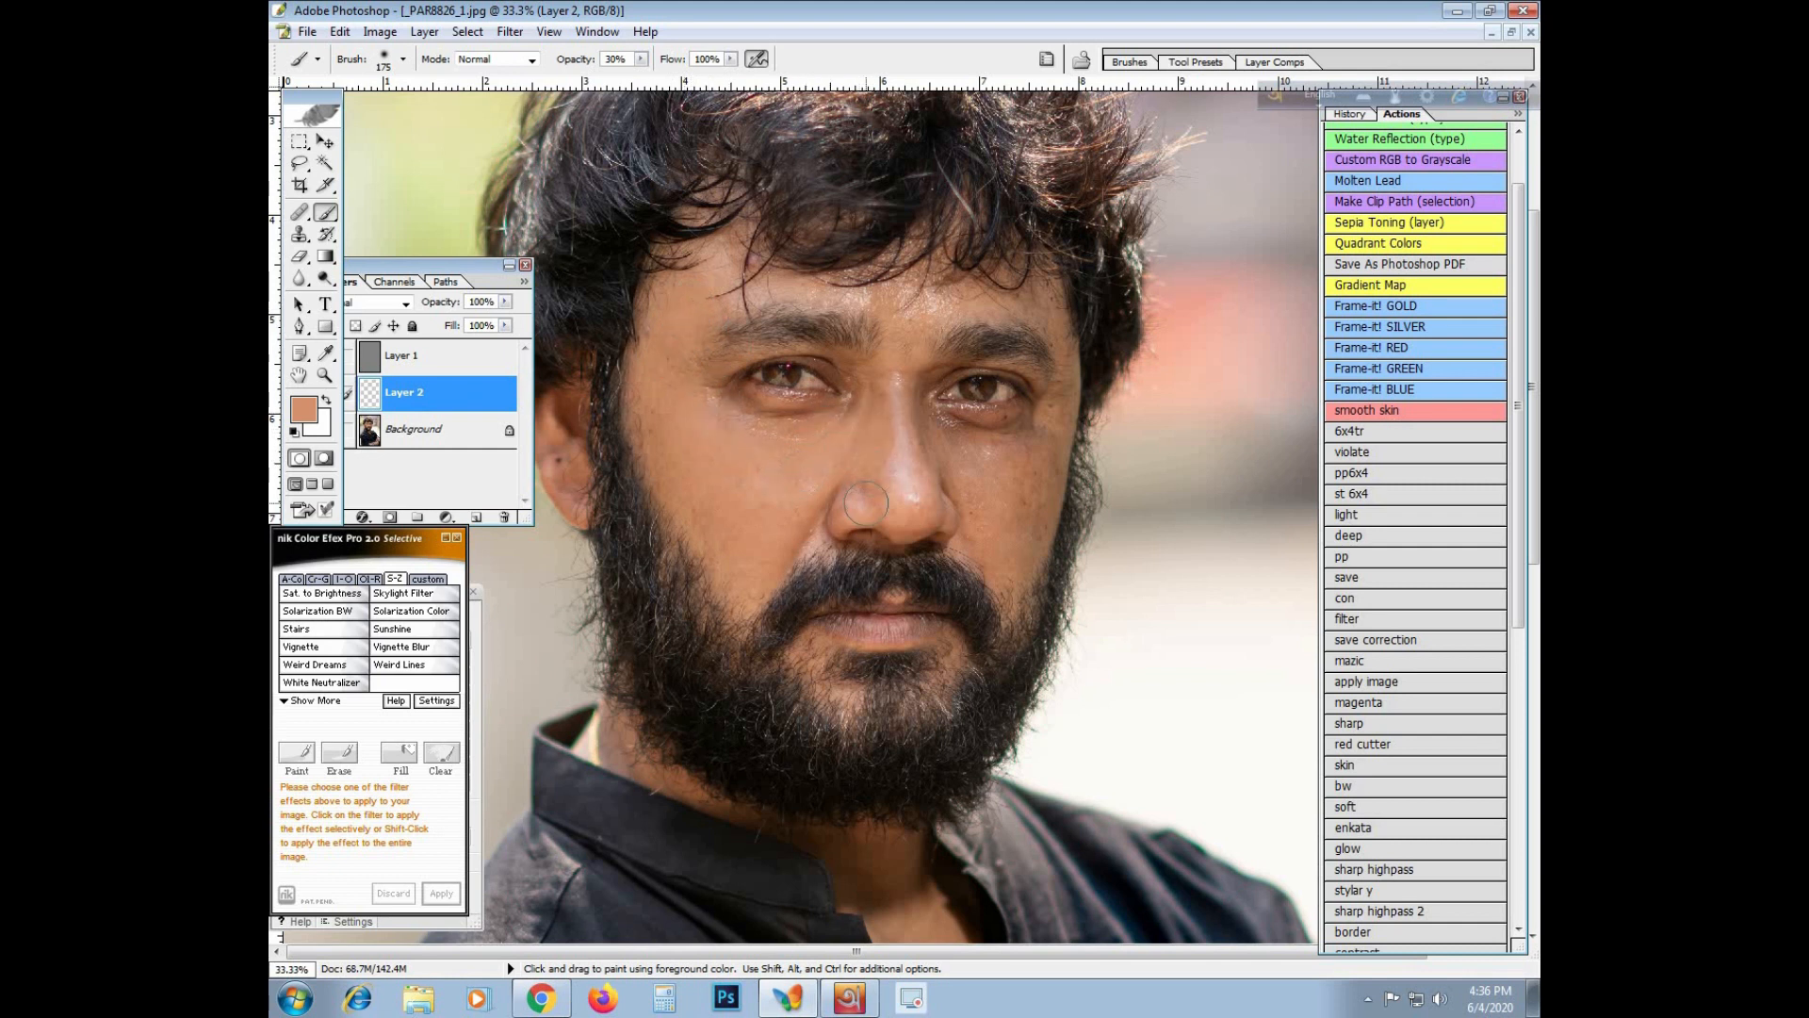
{"action": "mouse_move", "coordinate": [945, 437]}
{"action": "left_mouse_down"}
{"action": "mouse_move", "coordinate": [973, 459]}
{"action": "mouse_move", "coordinate": [1042, 462]}
{"action": "mouse_move", "coordinate": [1012, 543]}
{"action": "mouse_move", "coordinate": [1063, 426]}
{"action": "mouse_move", "coordinate": [1055, 356]}
{"action": "mouse_move", "coordinate": [1016, 302]}
{"action": "left_mouse_up"}
{"action": "left_click_drag", "start_coordinate": [744, 475], "coordinate": [737, 583]}
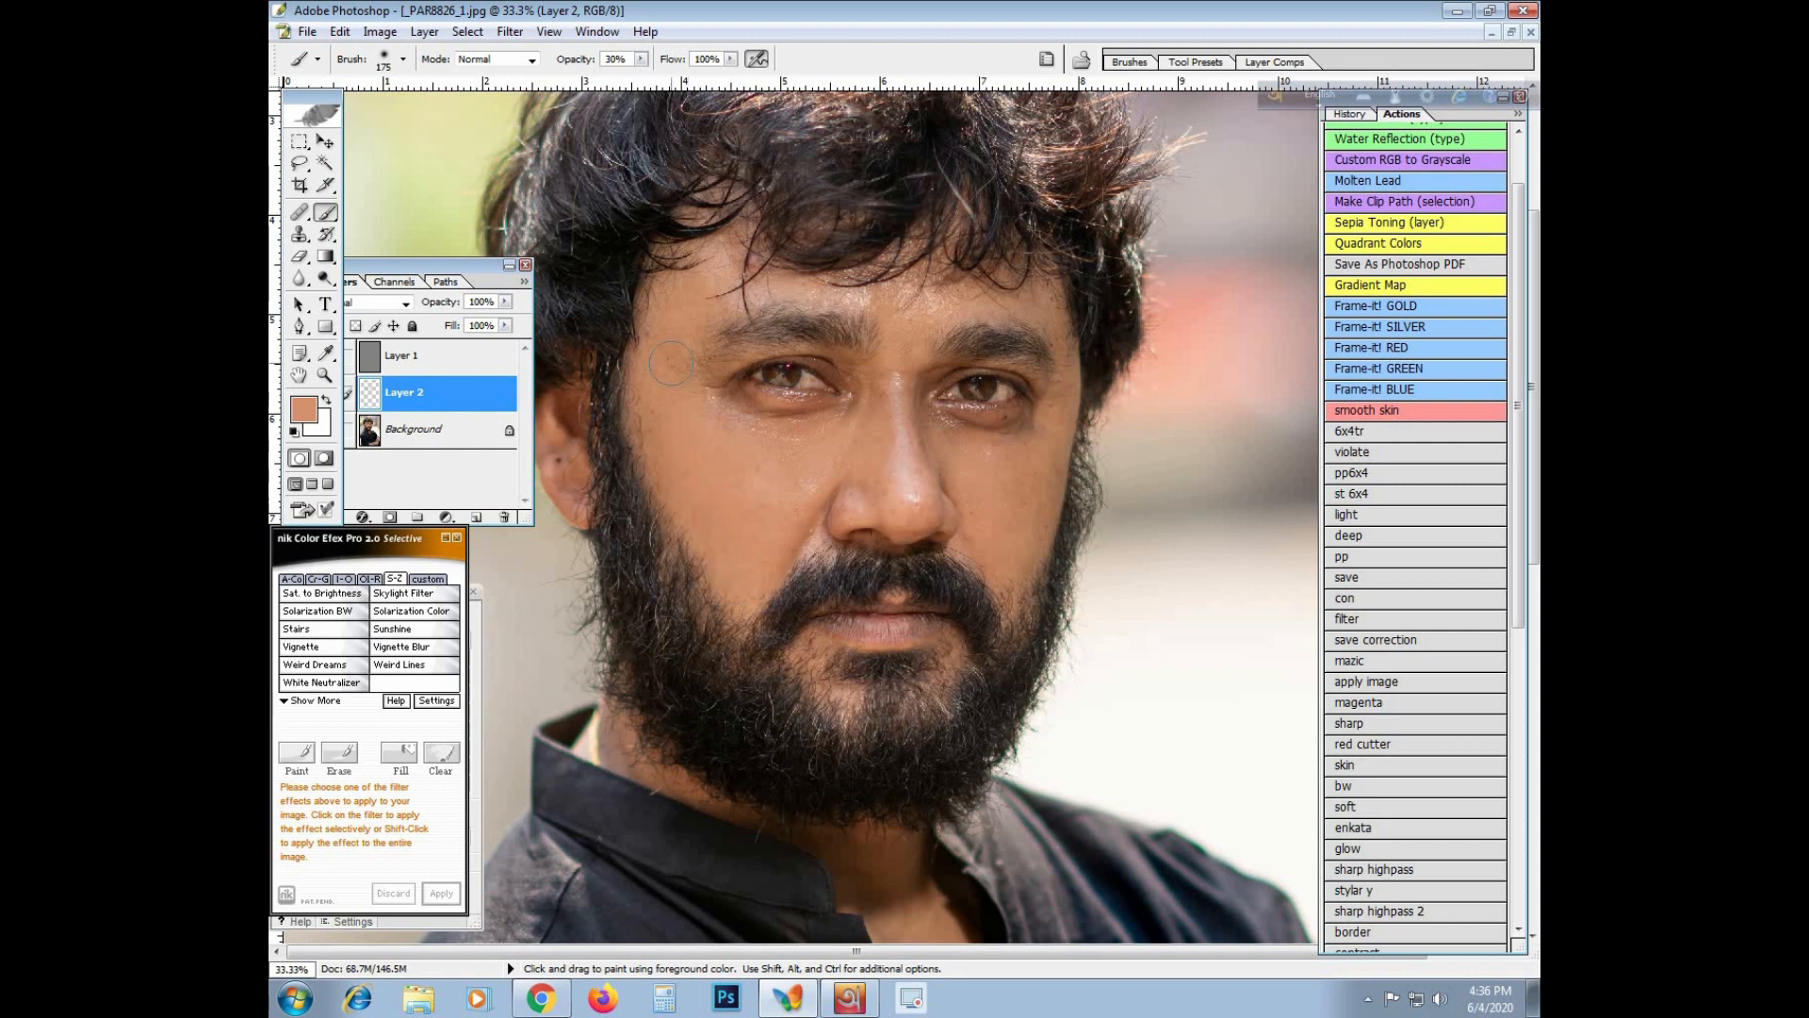
{"action": "left_click_drag", "start_coordinate": [740, 283], "coordinate": [910, 299]}
{"action": "mouse_move", "coordinate": [888, 507]}
{"action": "left_mouse_down"}
{"action": "mouse_move", "coordinate": [909, 448]}
{"action": "mouse_move", "coordinate": [942, 478]}
{"action": "left_mouse_up"}
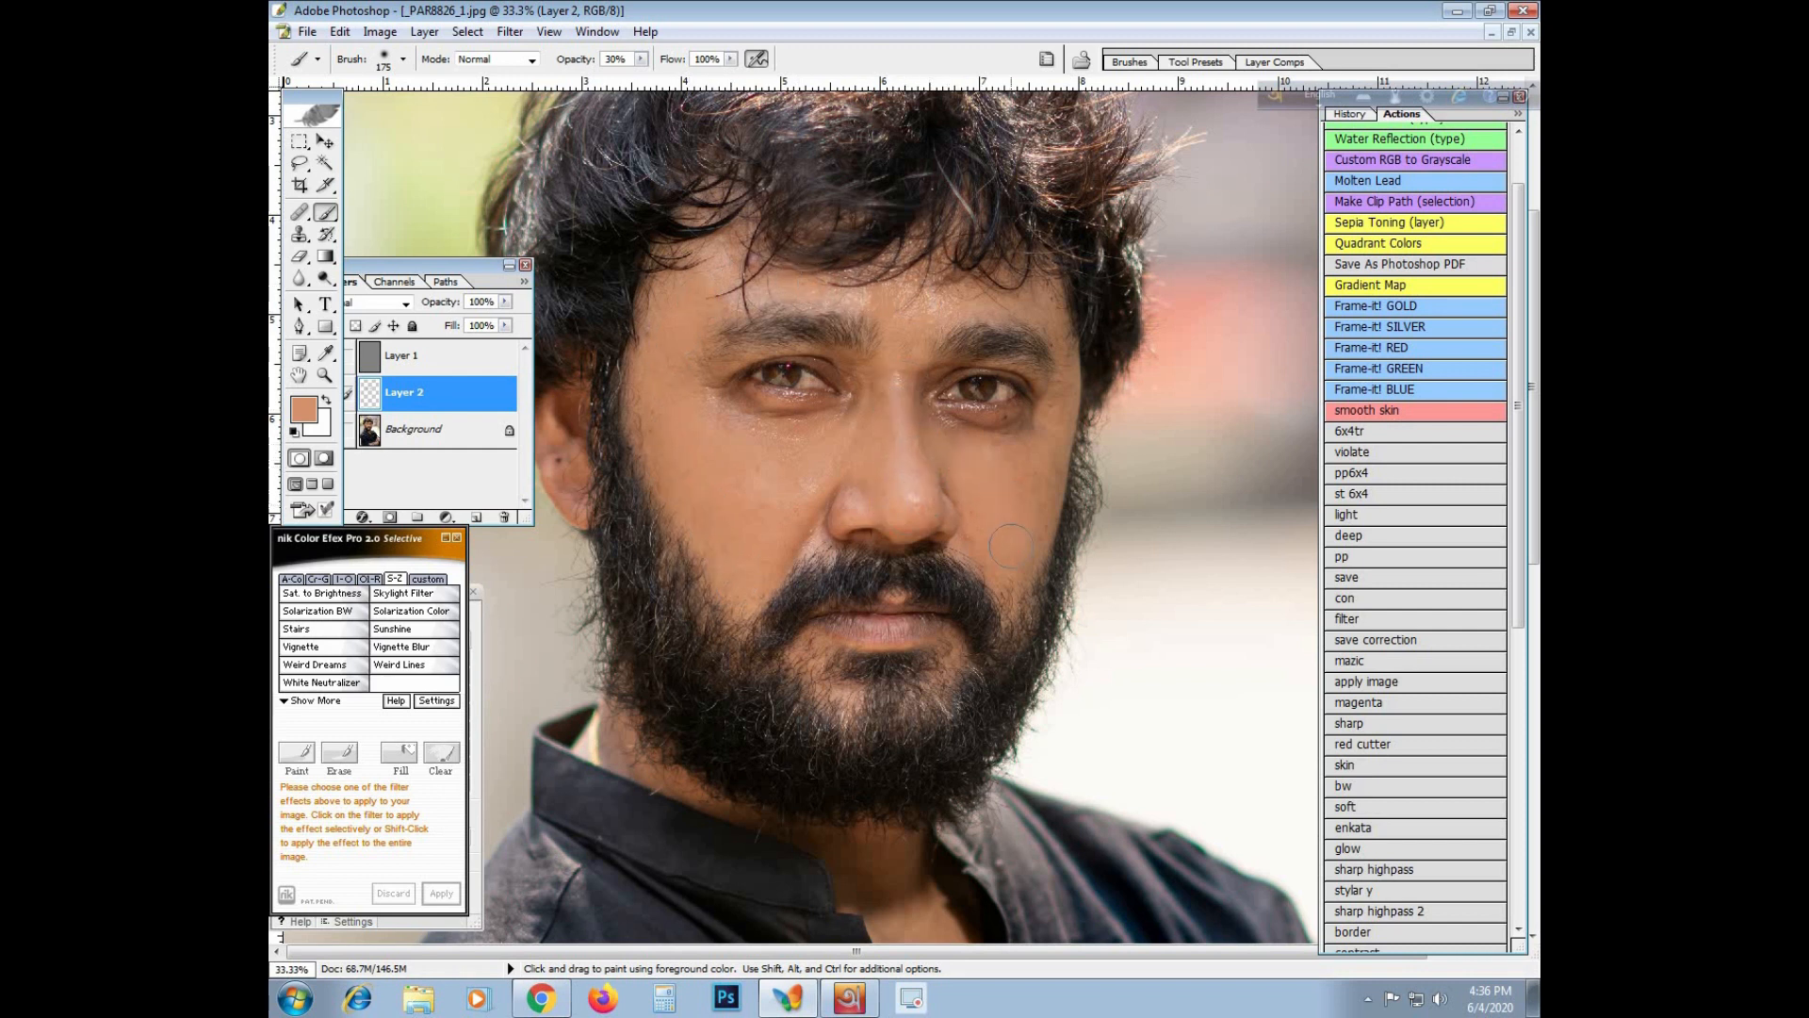
{"action": "left_click_drag", "start_coordinate": [1010, 583], "coordinate": [1057, 459]}
Merge all visible layers of the smoothed portrait into the Background
{"action": "key", "text": "ctrl+0"}
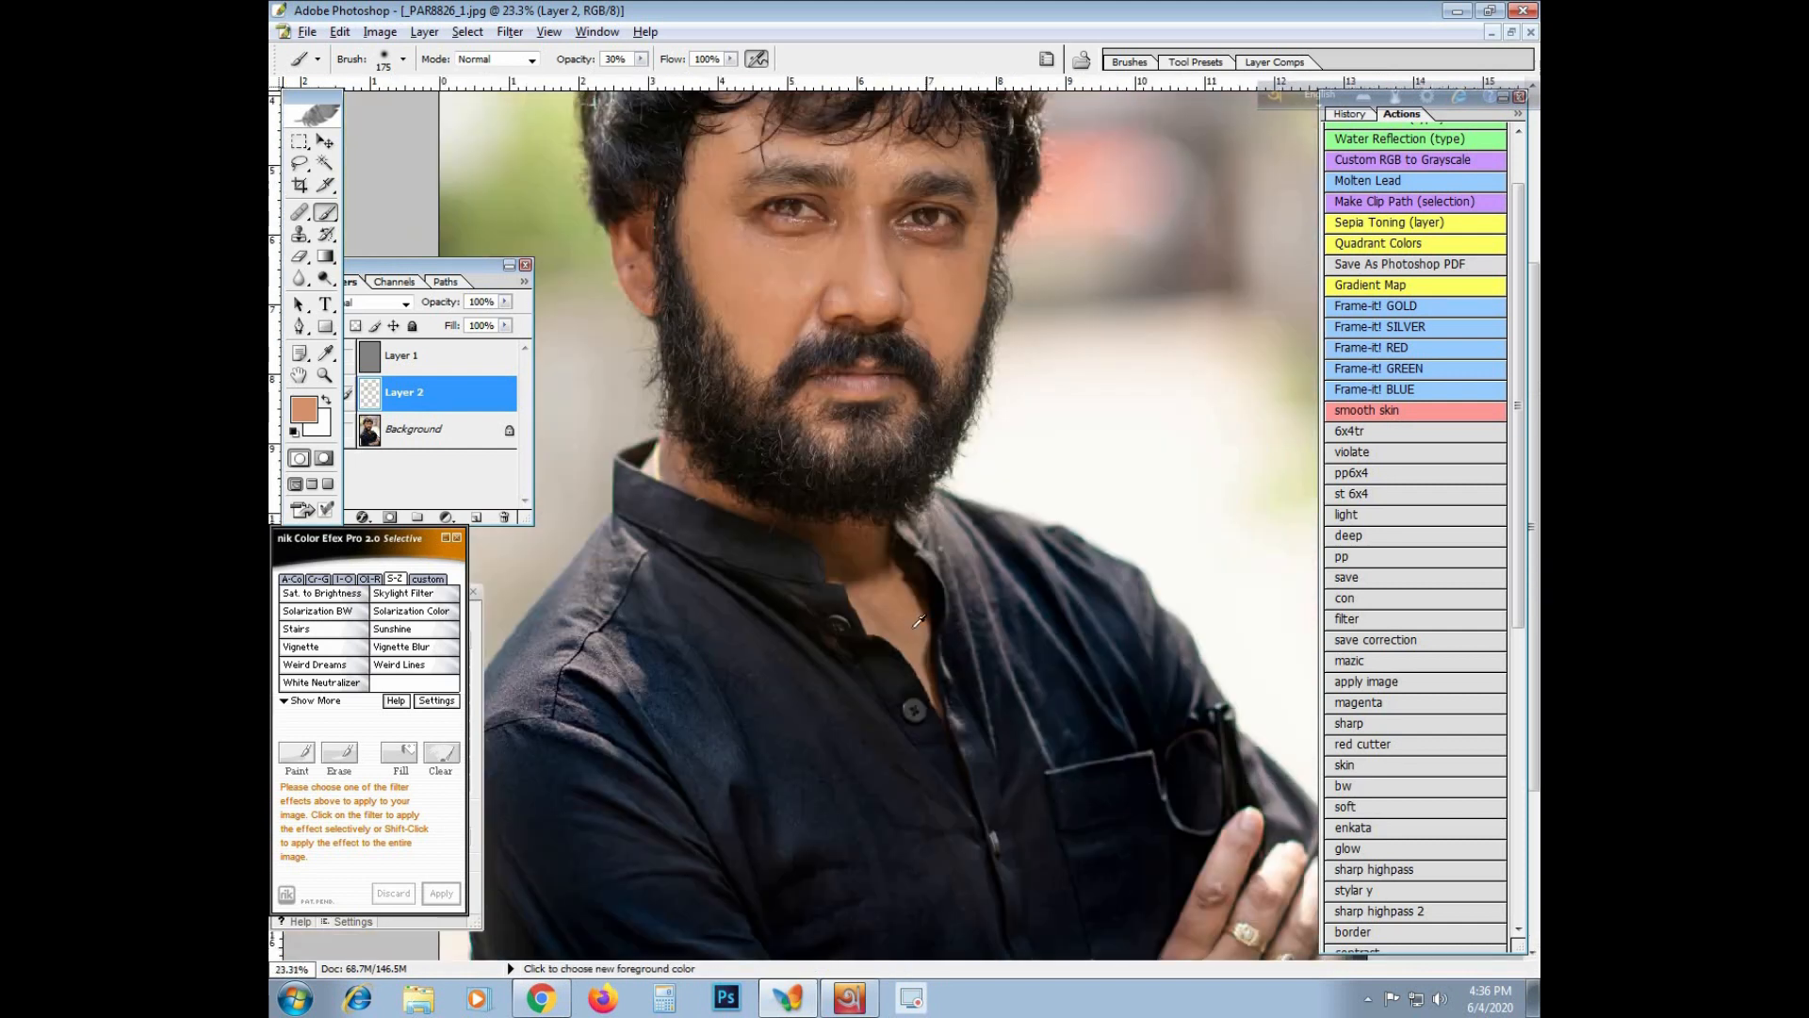
{"action": "scroll", "coordinate": [919, 622], "scroll_direction": "up", "scroll_amount": 4}
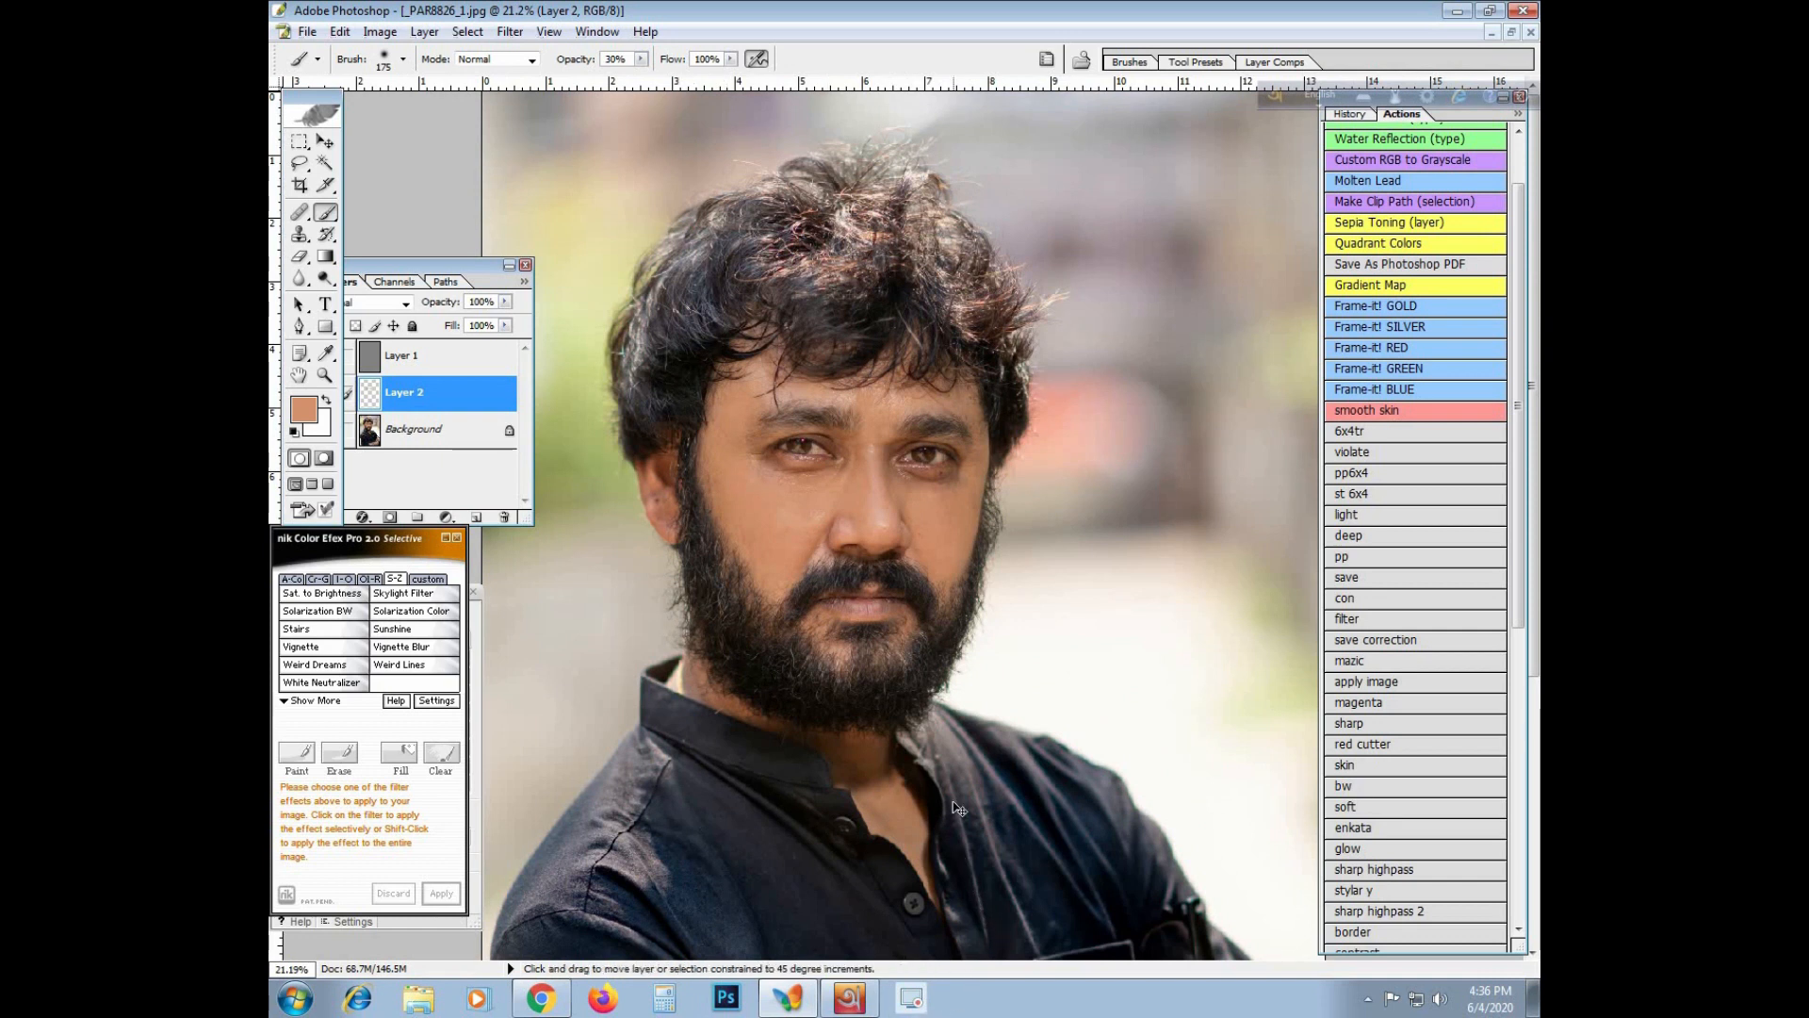
{"action": "key", "text": "ctrl+shift+e"}
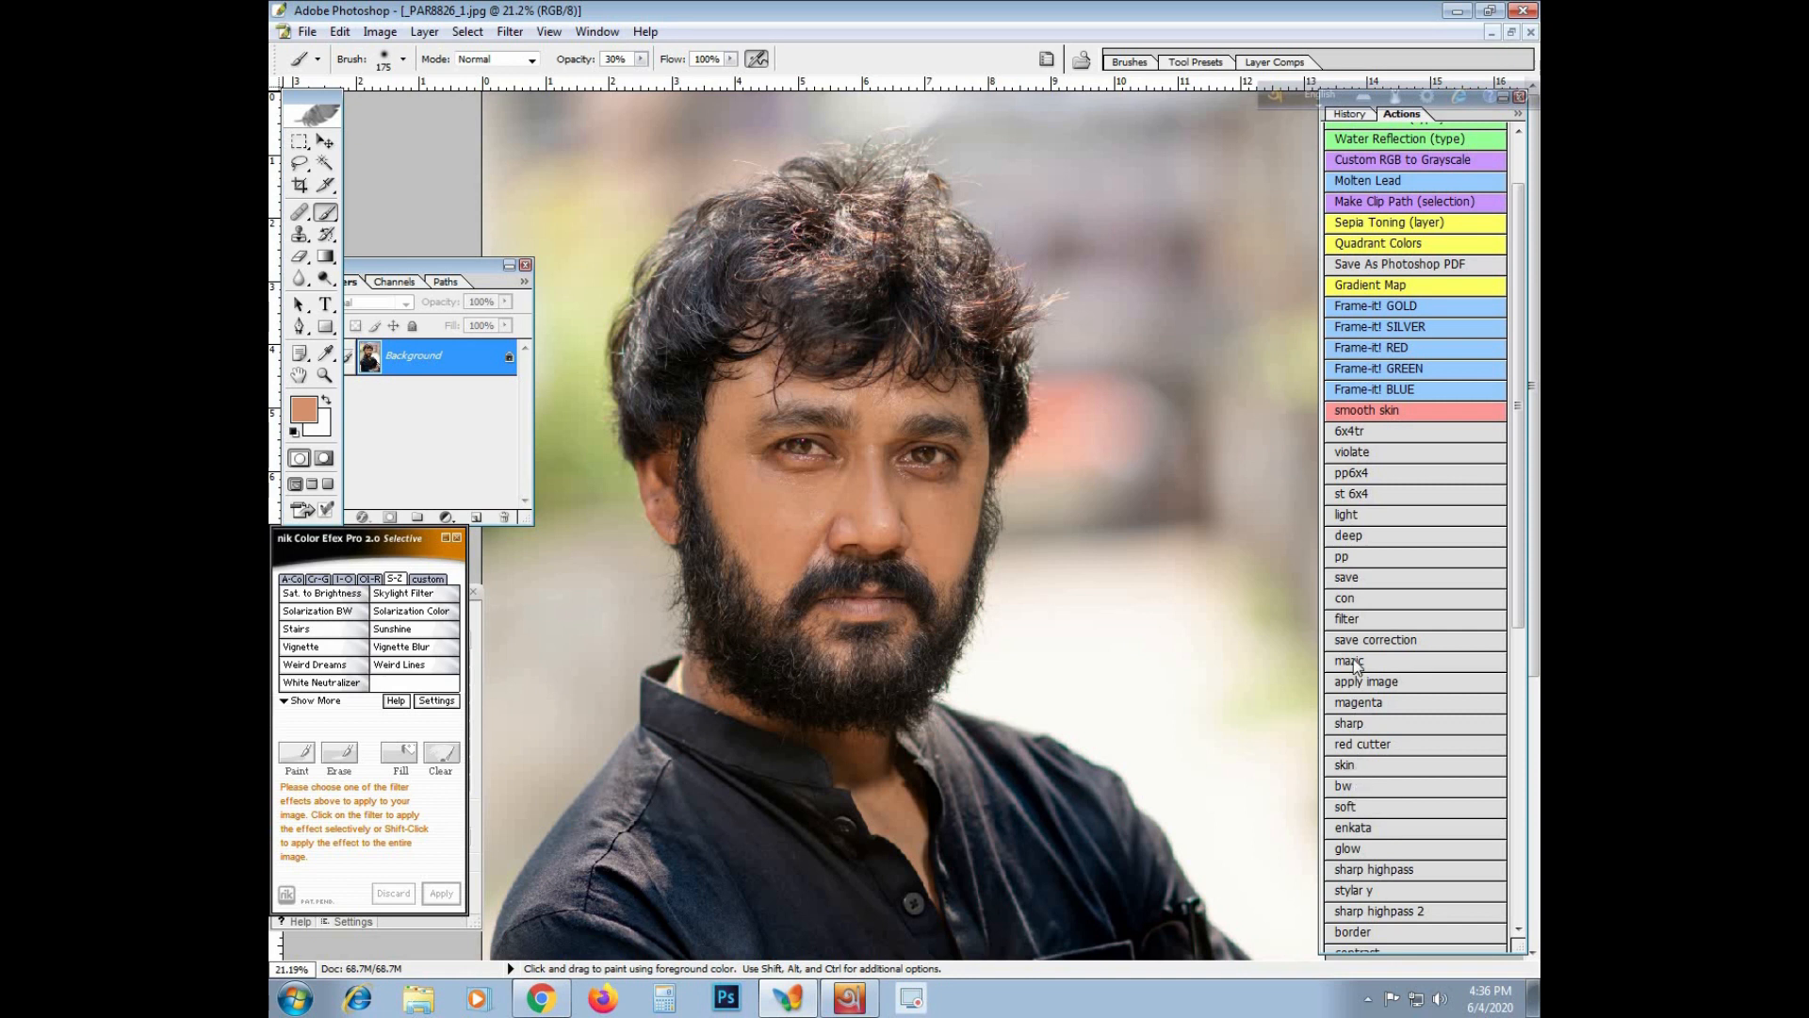
Run the con and glow actions on the merged portrait and fade the glow effect in Normal mode
{"action": "left_click", "coordinate": [1364, 601]}
{"action": "left_click", "coordinate": [1342, 851]}
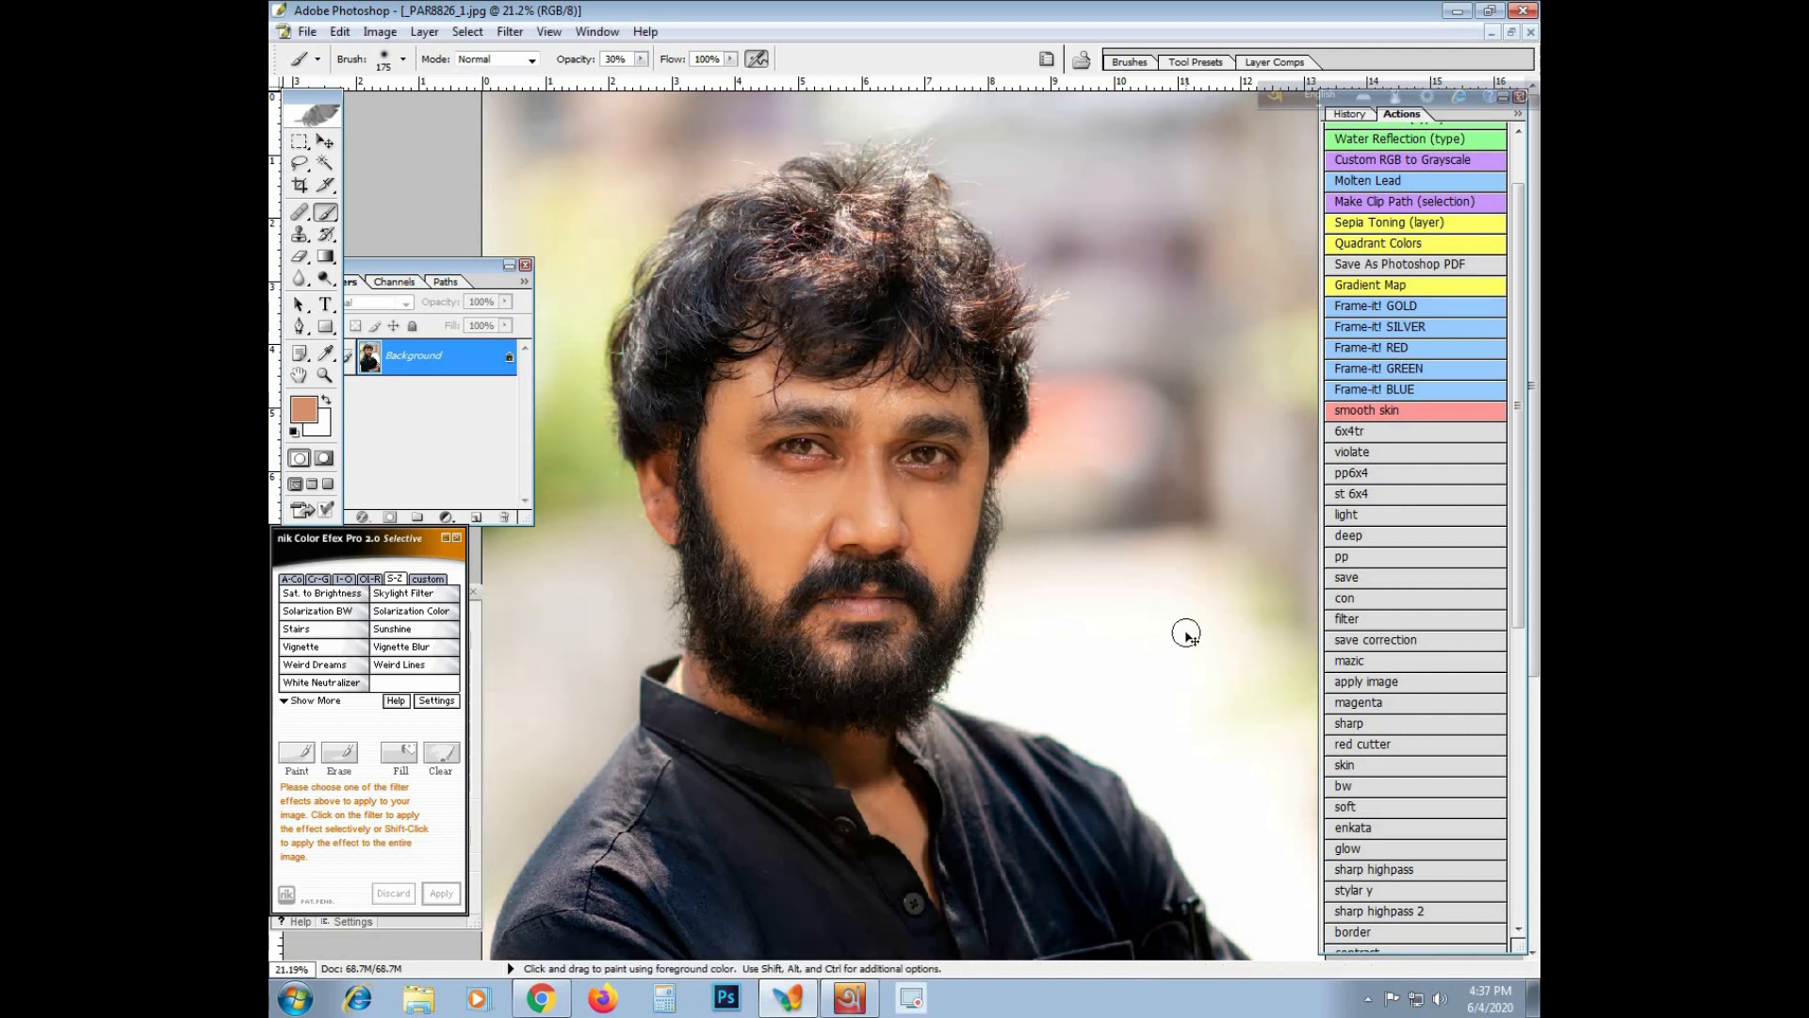
{"action": "key", "text": "ctrl+shift+f"}
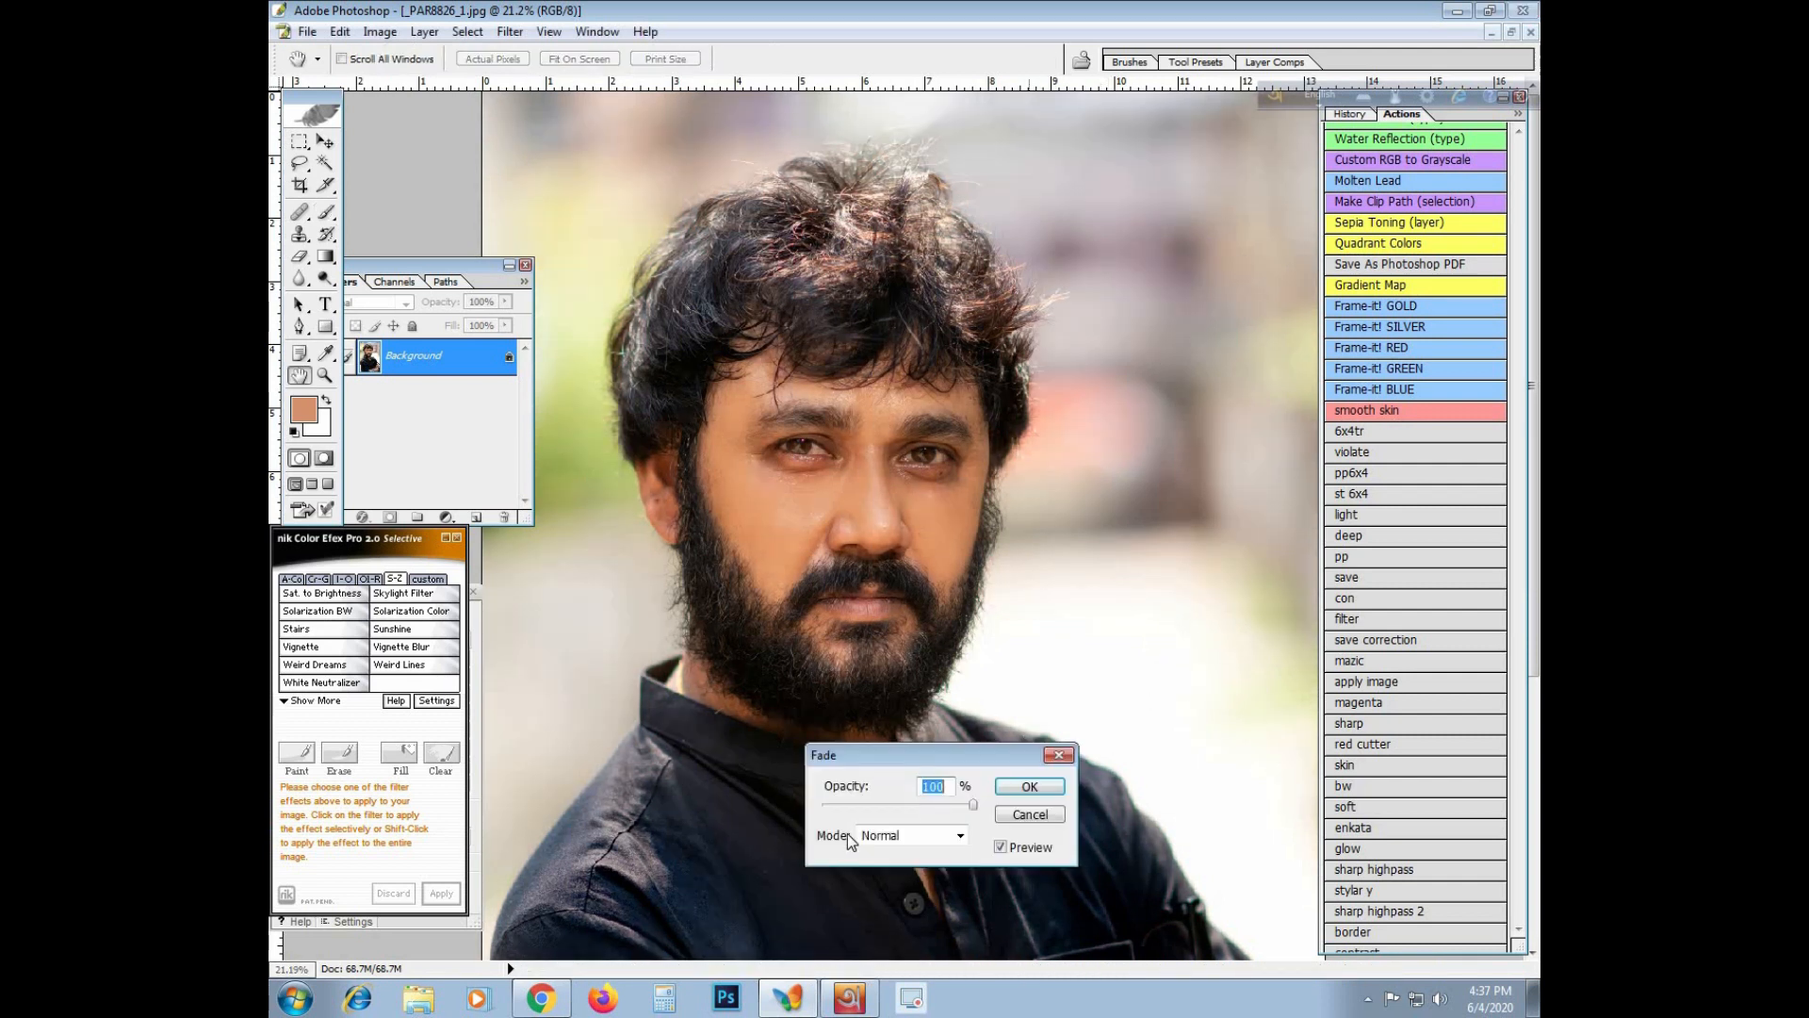
{"action": "left_click", "coordinate": [1027, 788]}
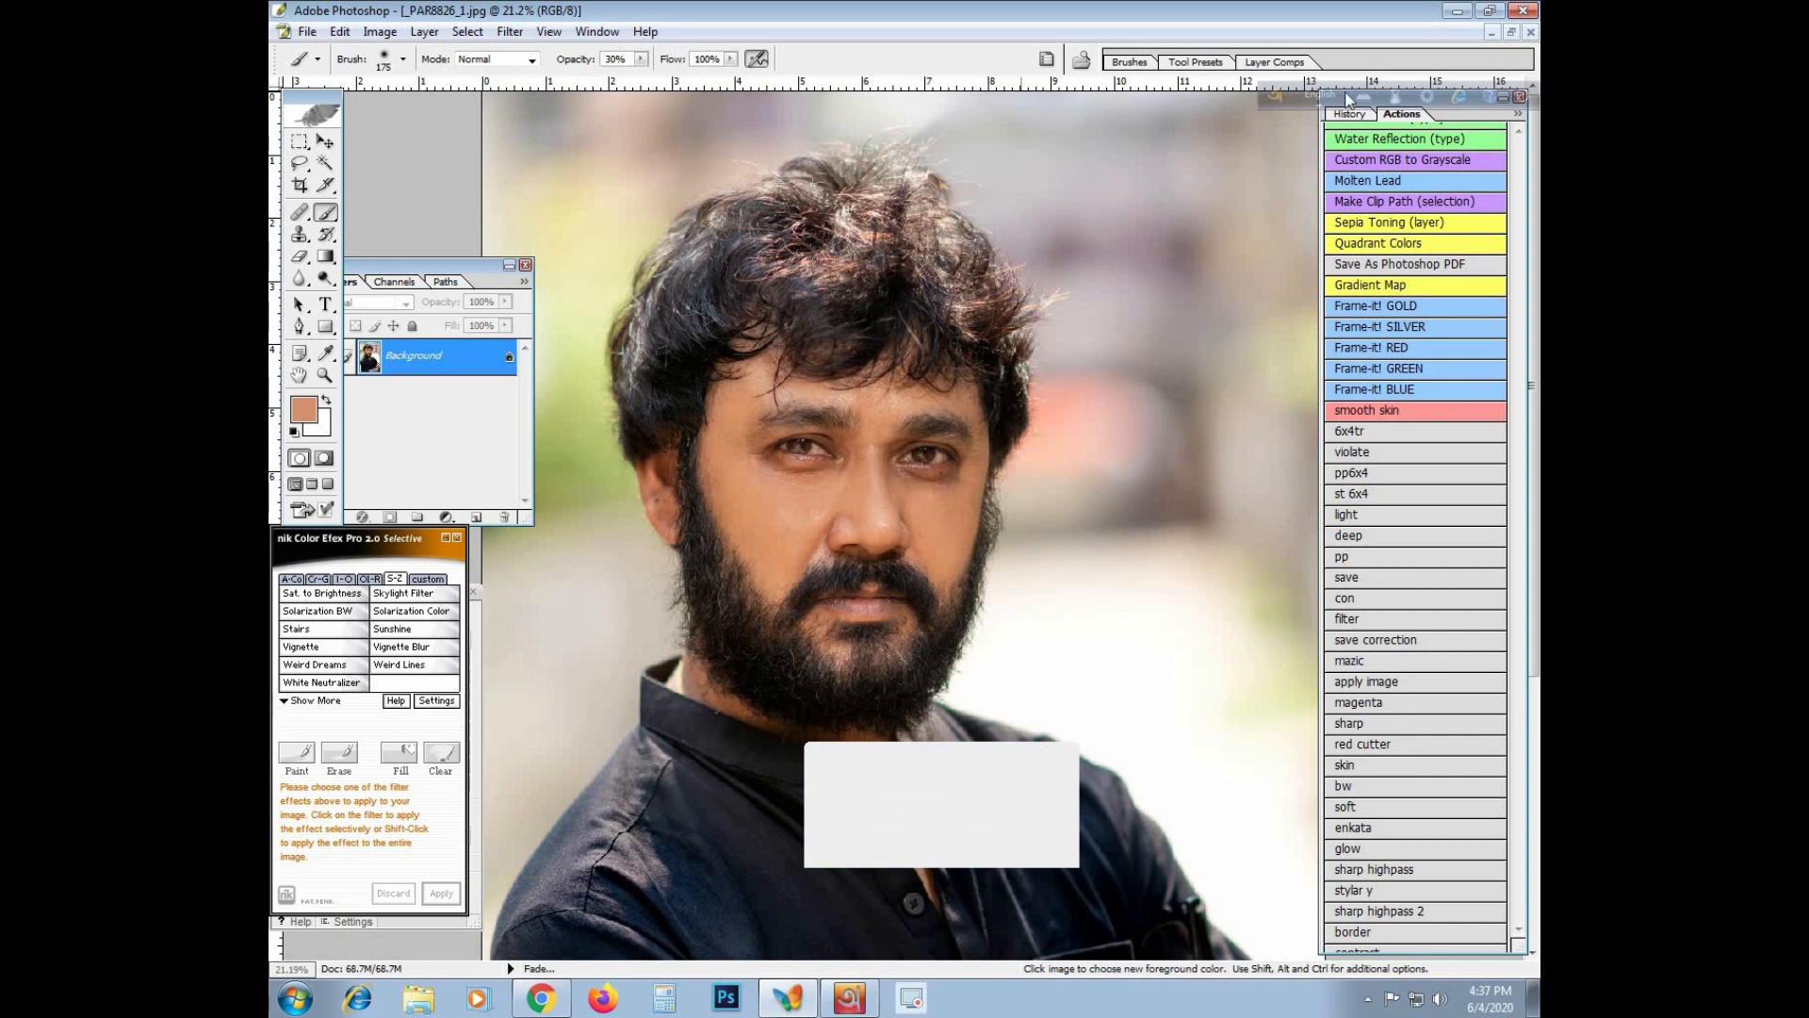
Compare the retouched portrait with the original history snapshot, returning to the retouched state each time
{"action": "left_click", "coordinate": [1351, 114]}
{"action": "left_click", "coordinate": [1354, 141]}
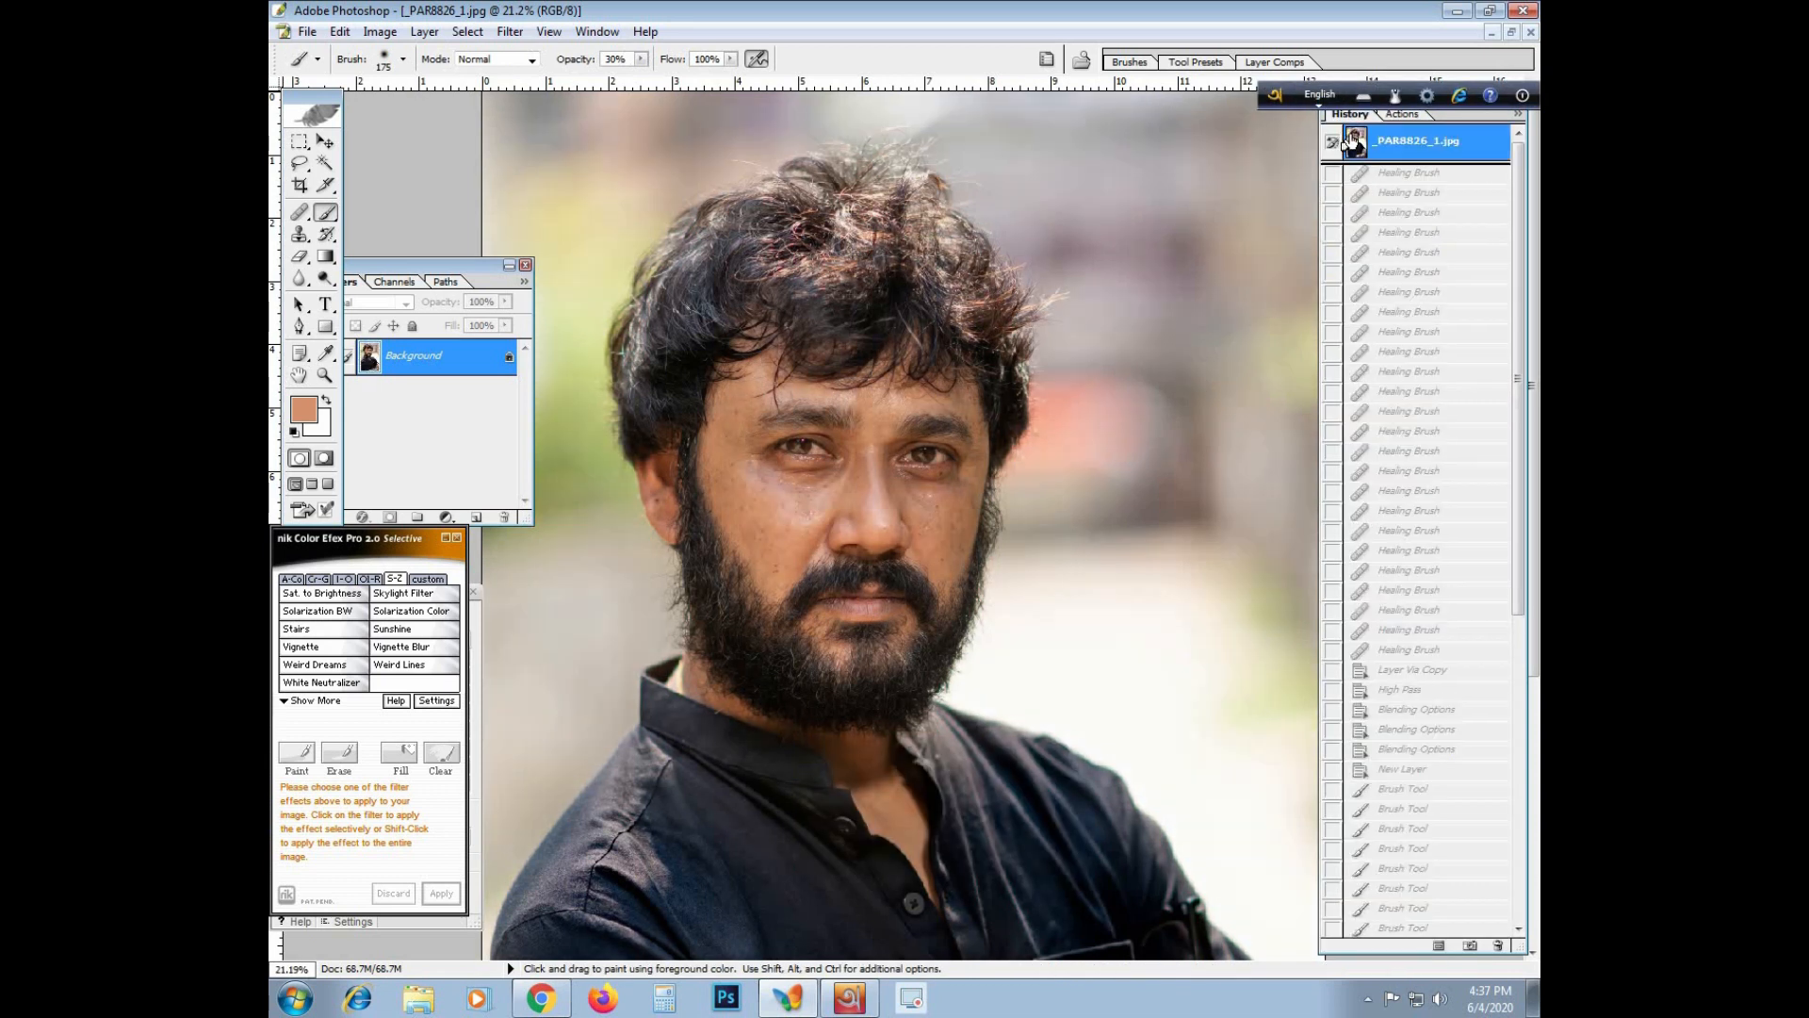
{"action": "key", "text": "ctrl+z"}
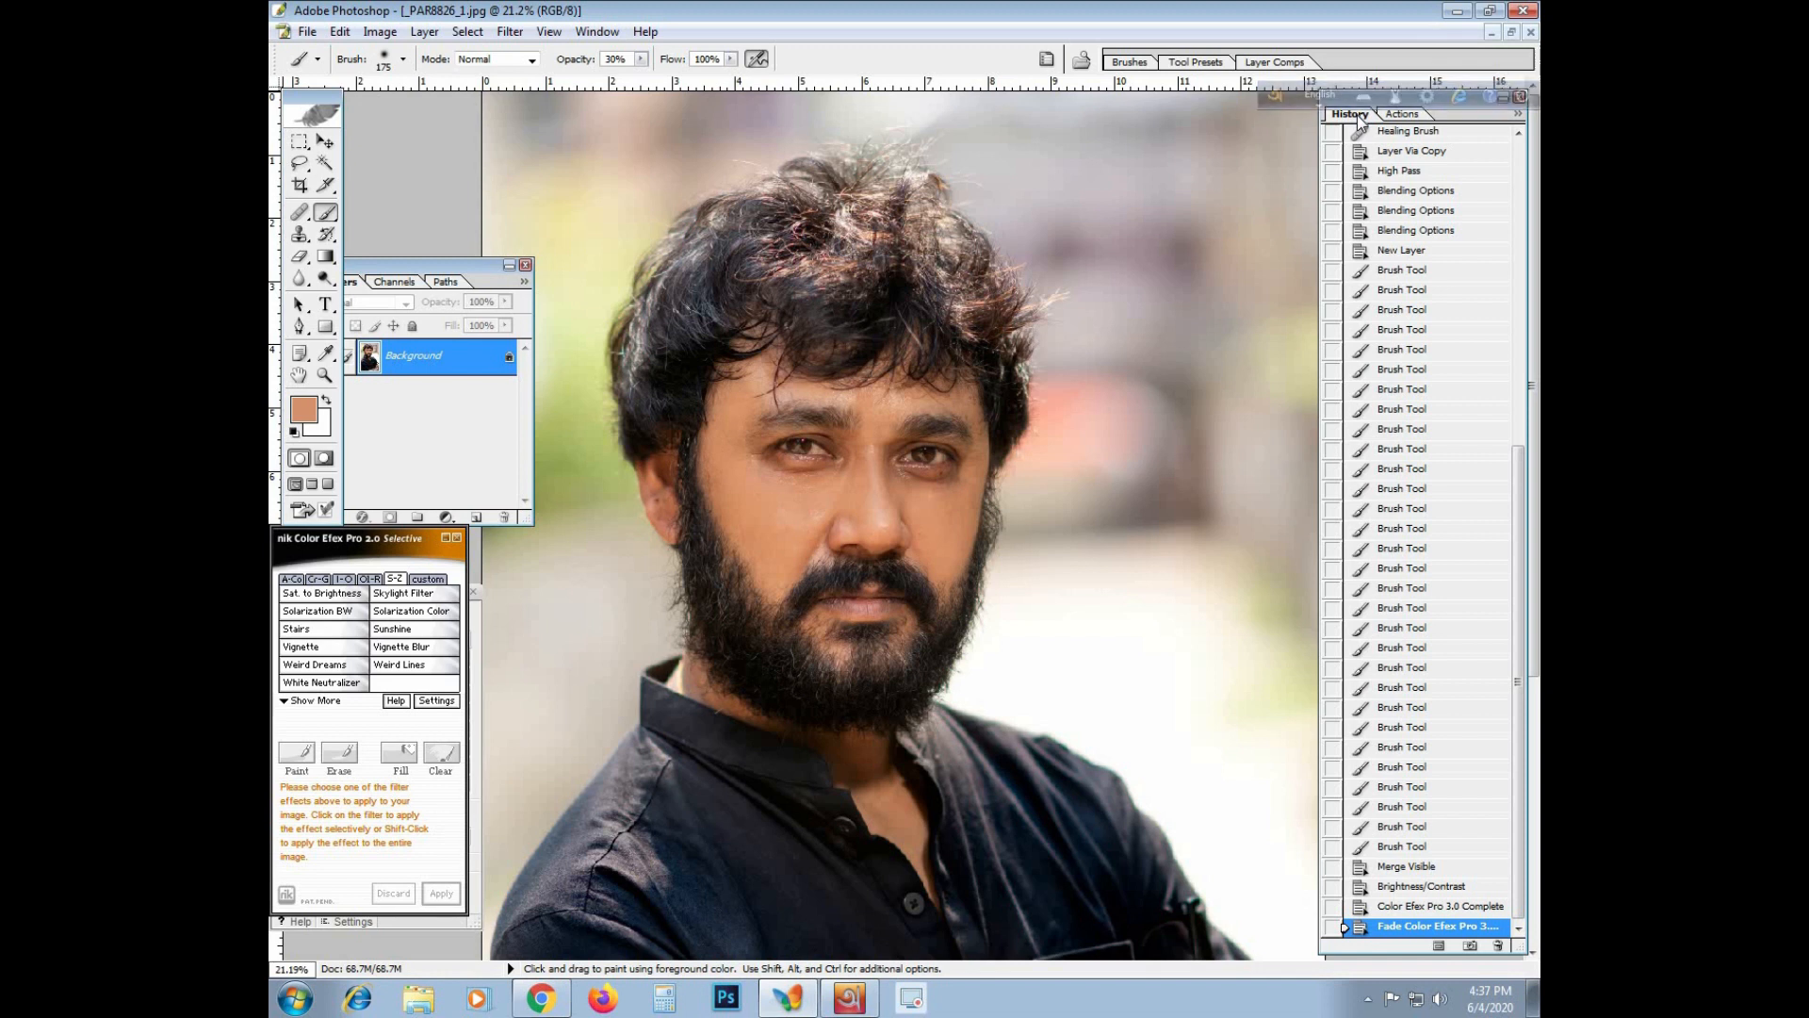
{"action": "scroll", "coordinate": [1442, 388], "scroll_direction": "up", "scroll_amount": 9}
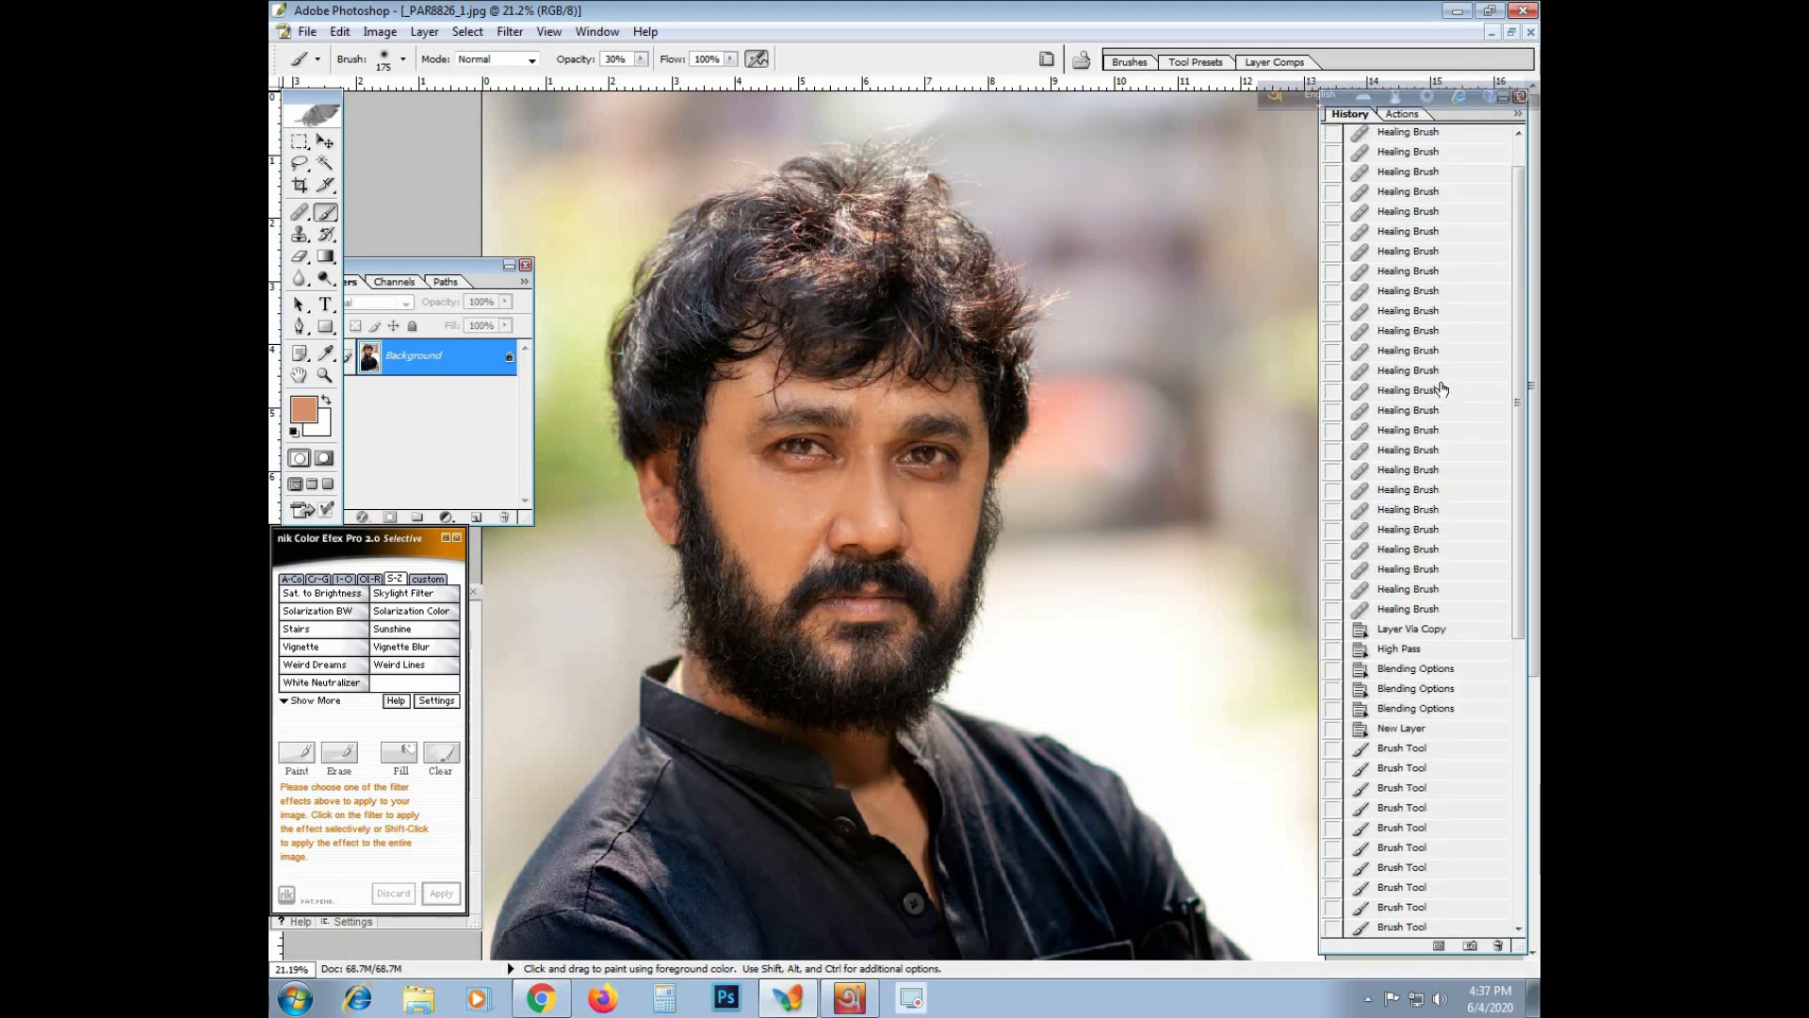
{"action": "left_click", "coordinate": [1358, 147]}
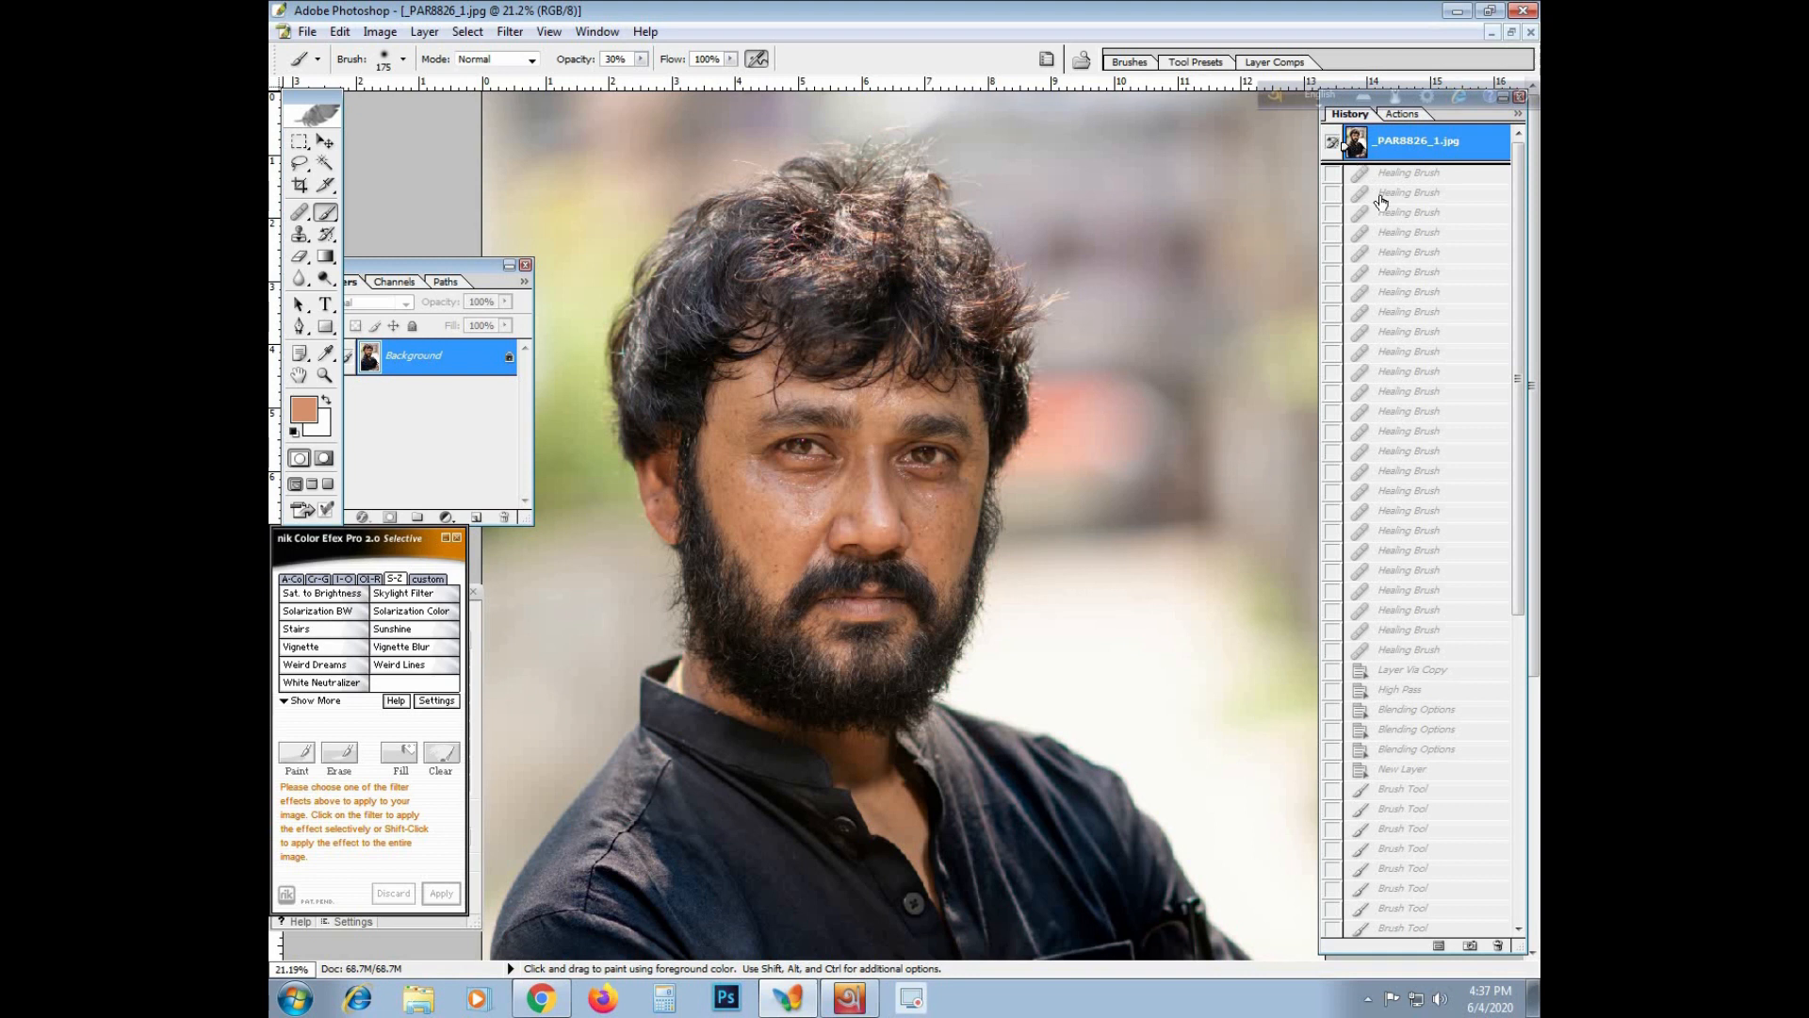
{"action": "key", "text": "ctrl+z"}
Convert the portrait to black and white with the bw action, sample a cheek grey and run the sharp highpass 2 action
{"action": "left_click", "coordinate": [1401, 114]}
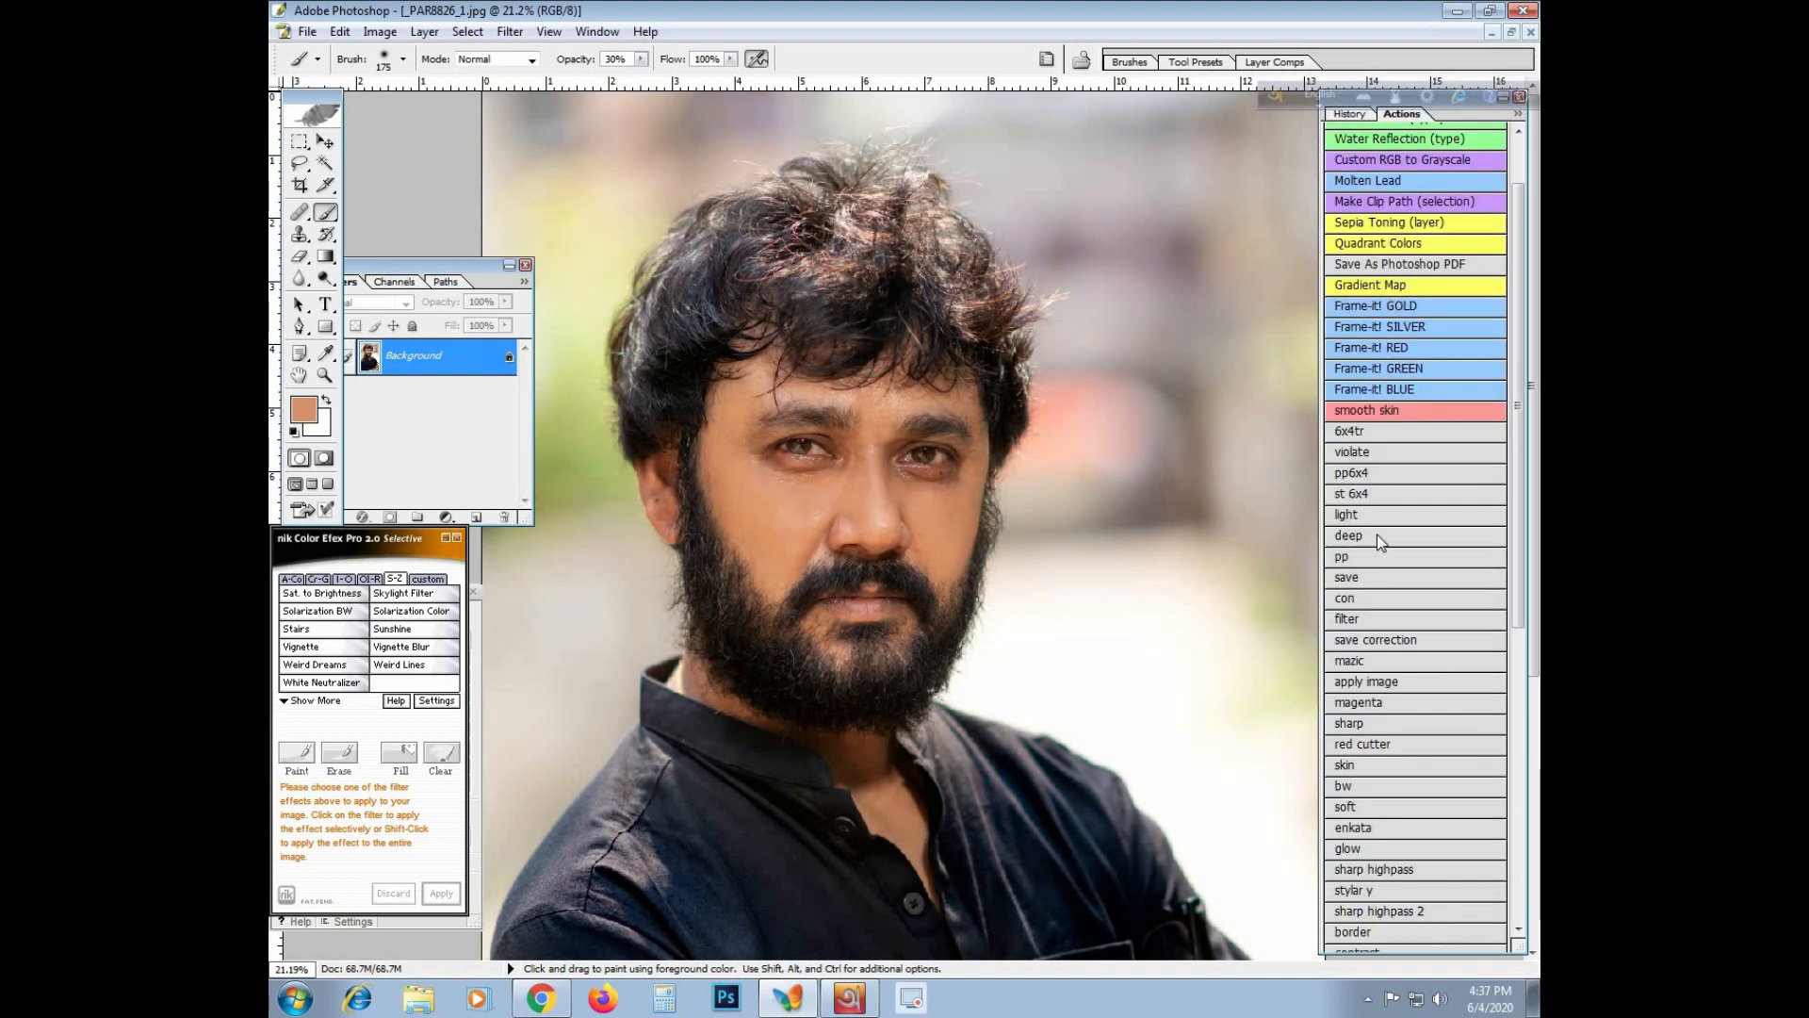
{"action": "left_click", "coordinate": [1352, 790]}
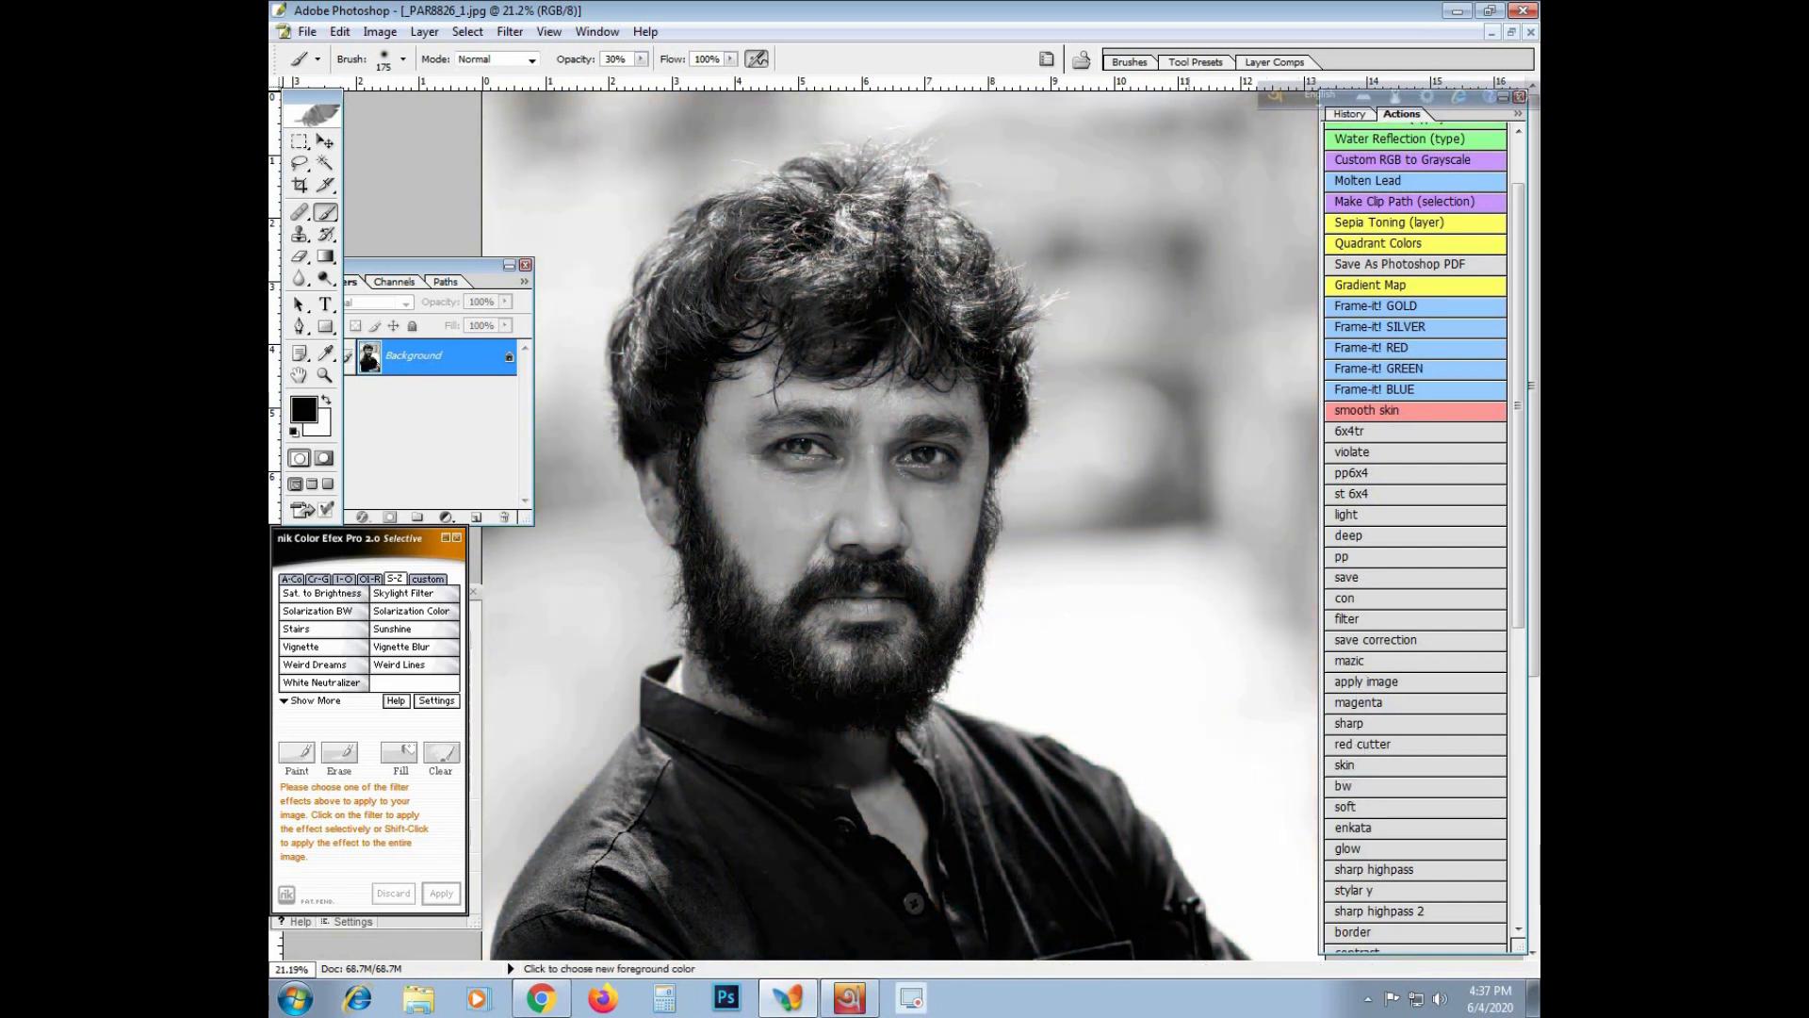
{"action": "left_click", "coordinate": [781, 514], "text": "alt"}
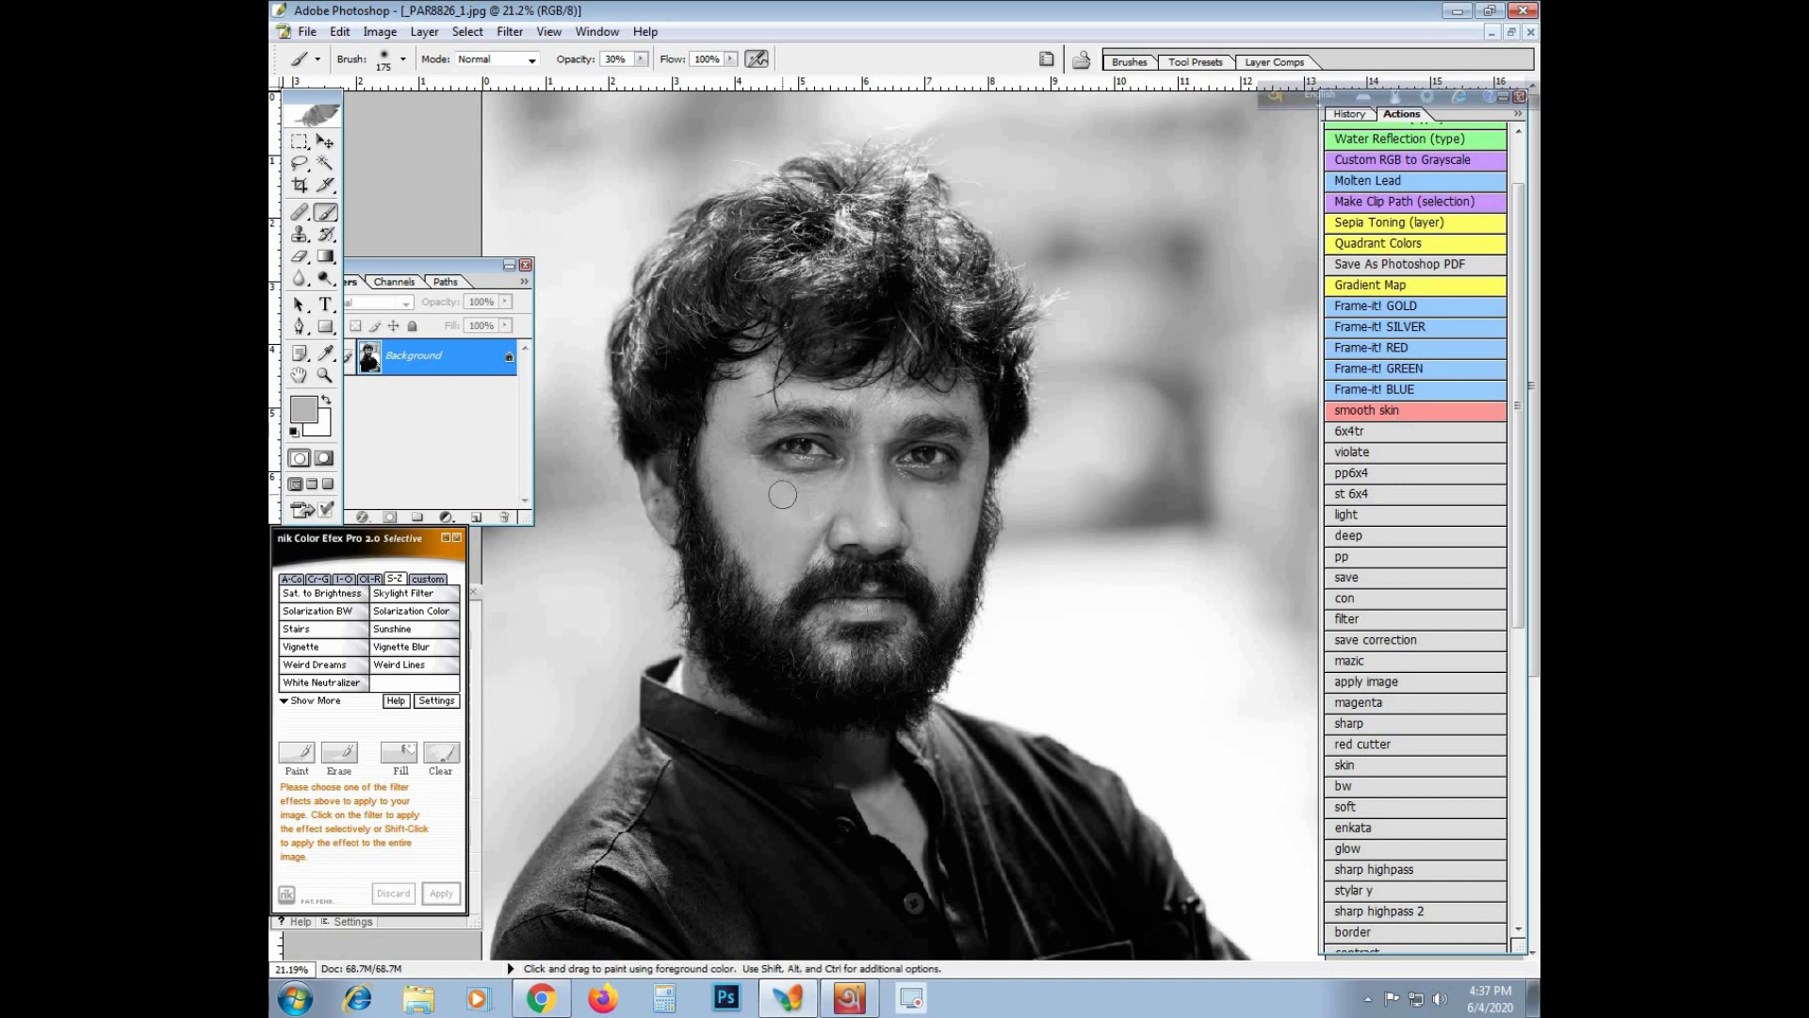
{"action": "left_click", "coordinate": [1405, 912]}
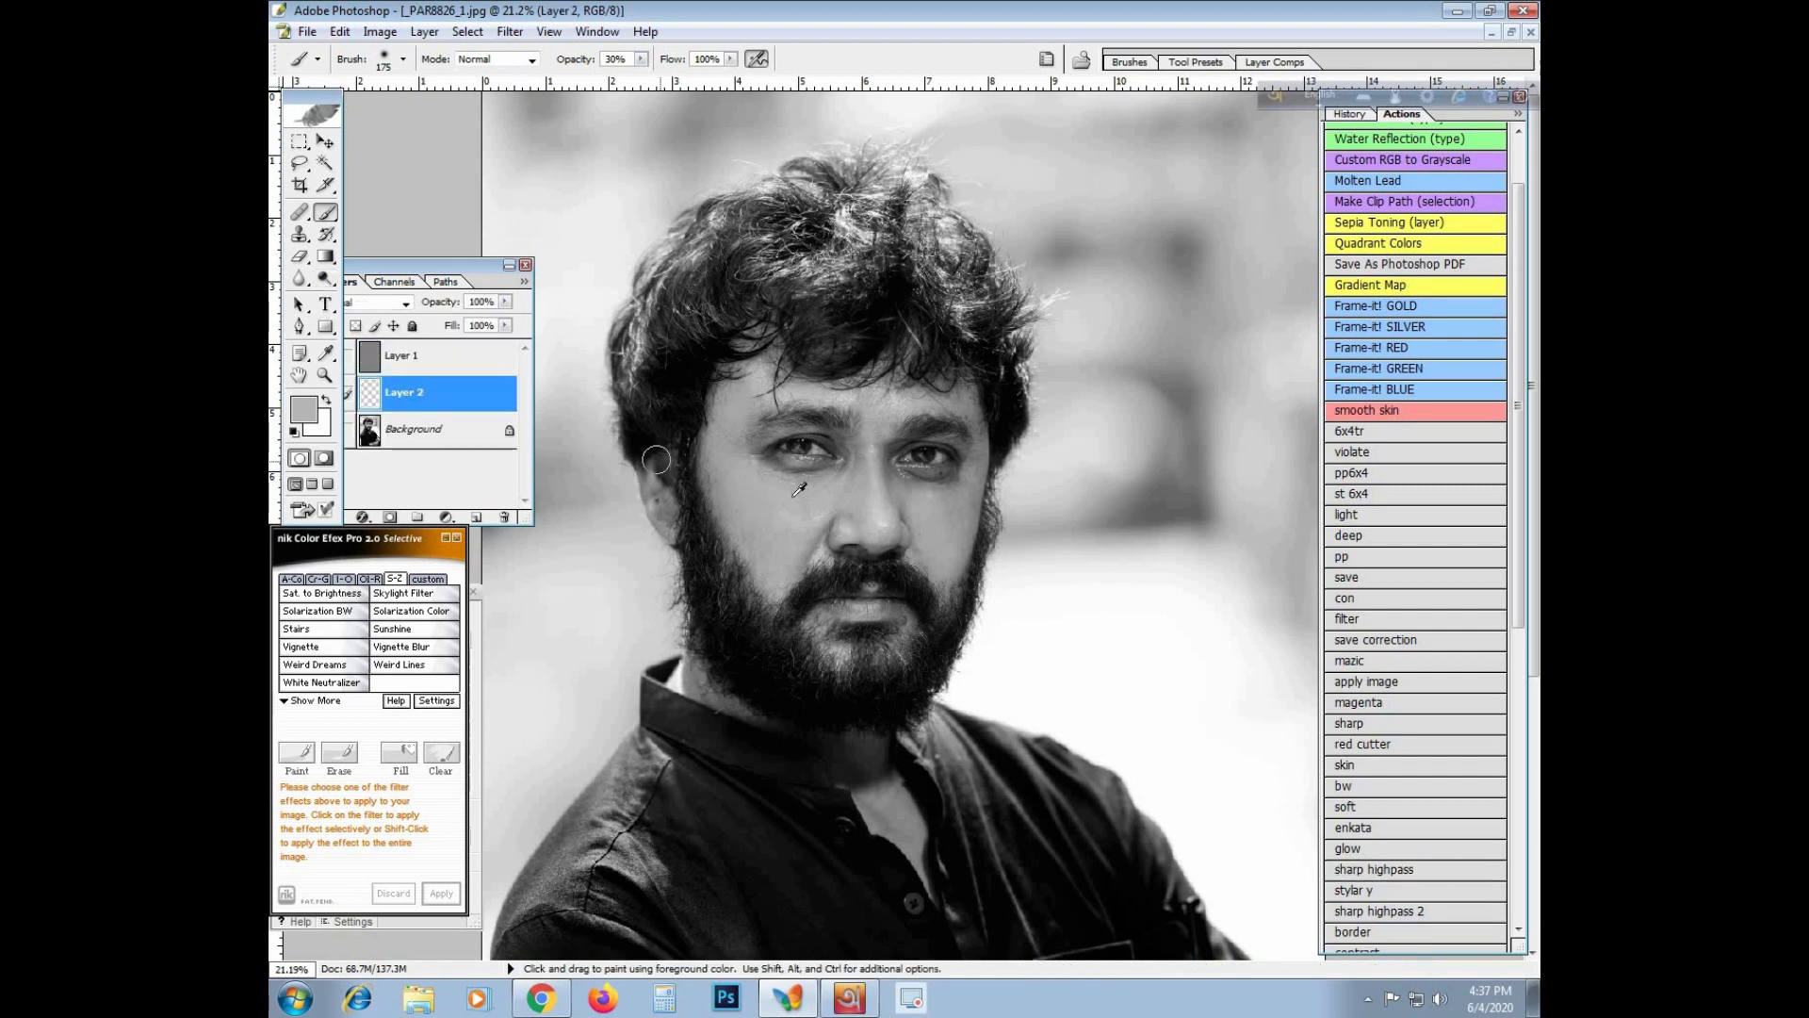
Paint sampled grey skin tones over both cheeks and the forehead on Layer 2 to smooth the black-and-white face
{"action": "left_click_drag", "start_coordinate": [820, 488], "coordinate": [760, 473]}
{"action": "left_click", "coordinate": [941, 504], "text": "alt"}
{"action": "left_click", "coordinate": [928, 515]}
{"action": "left_click", "coordinate": [947, 499], "text": "alt"}
{"action": "left_click", "coordinate": [950, 501]}
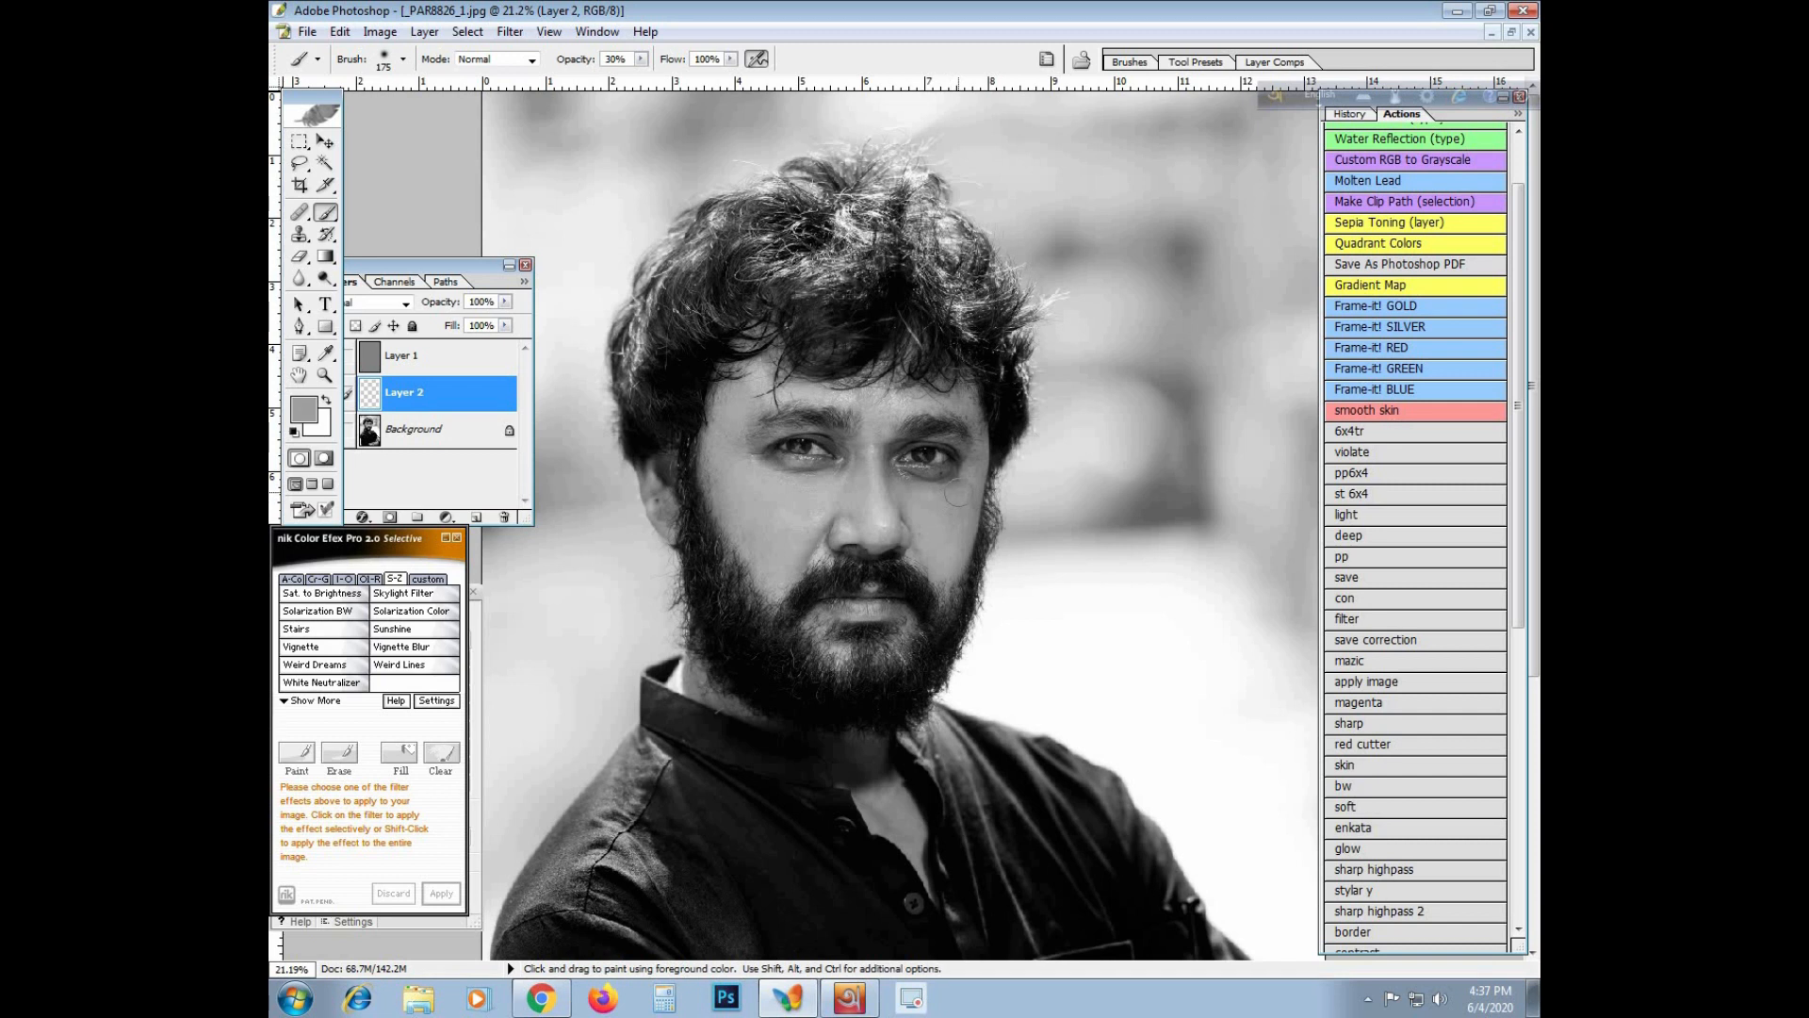
{"action": "left_click", "coordinate": [812, 505], "text": "alt"}
{"action": "left_click", "coordinate": [814, 528]}
{"action": "left_click", "coordinate": [740, 415], "text": "alt"}
{"action": "left_click", "coordinate": [740, 400]}
{"action": "left_click", "coordinate": [875, 407]}
{"action": "left_click", "coordinate": [927, 508], "text": "alt"}
Merge the visible layers, run the mazic action and make white the foreground colour
{"action": "scroll", "coordinate": [953, 503], "scroll_direction": "down", "scroll_amount": 5}
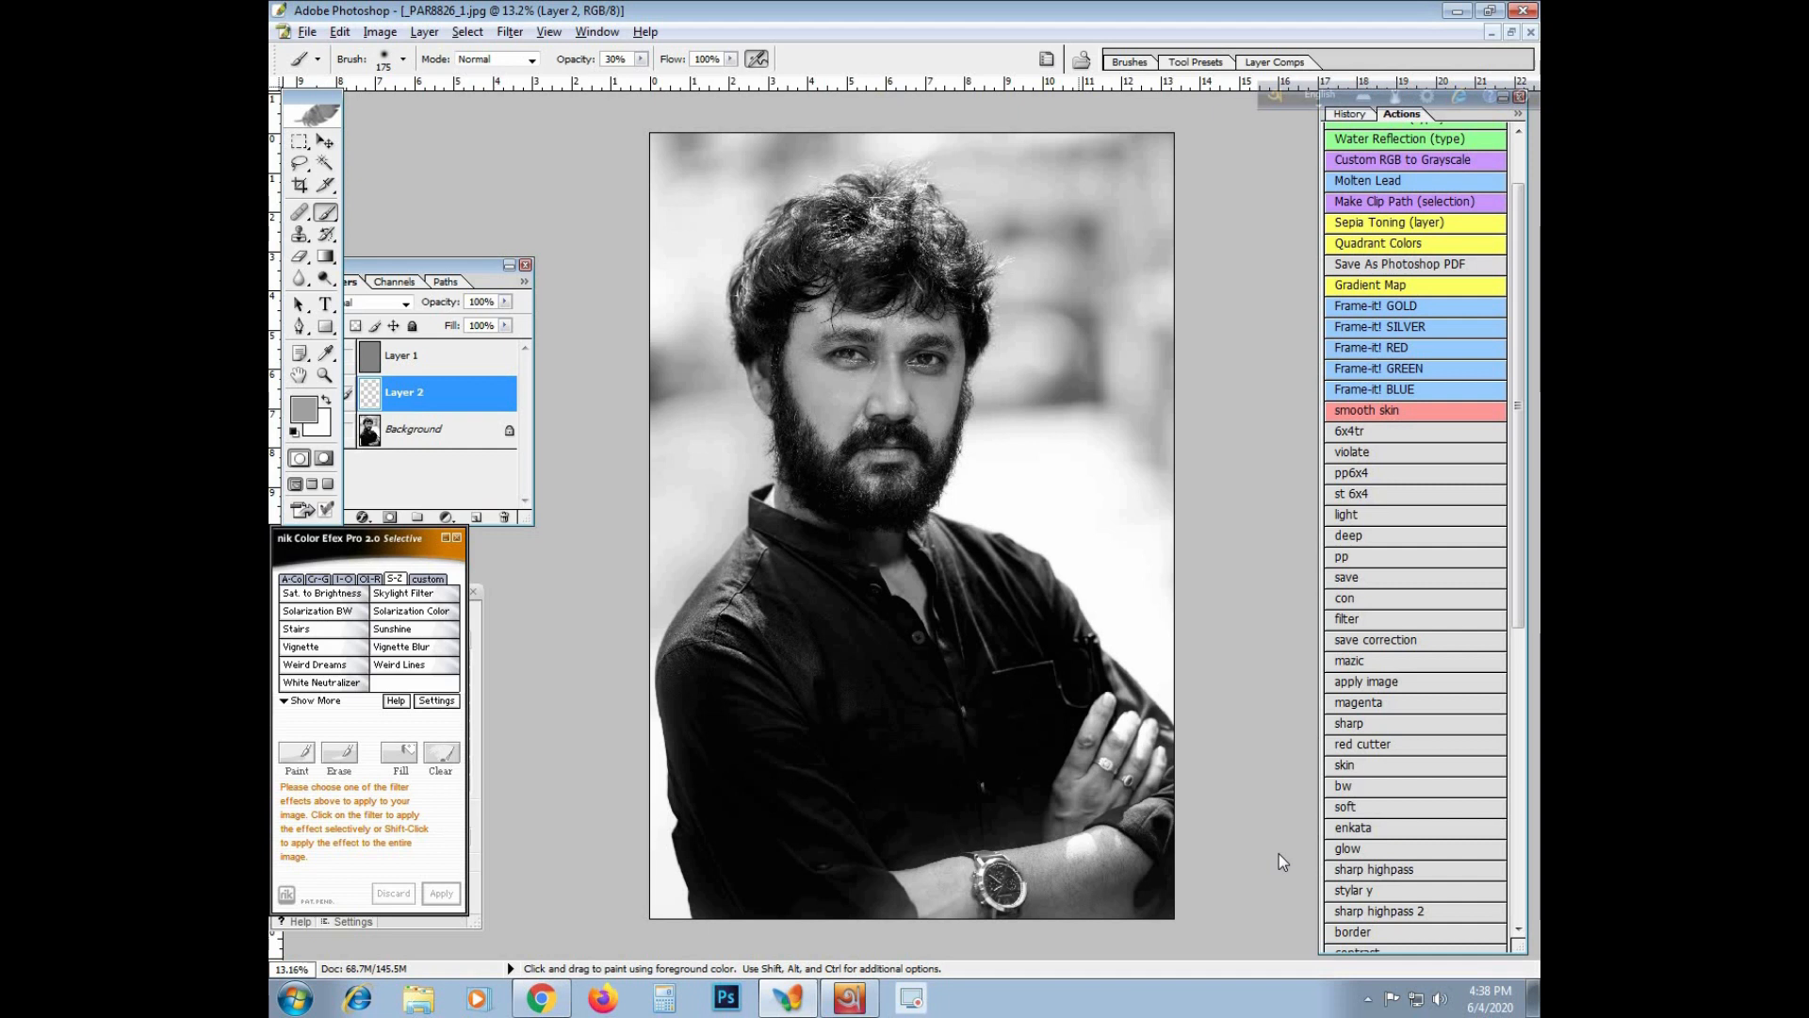
{"action": "left_click", "coordinate": [1357, 828]}
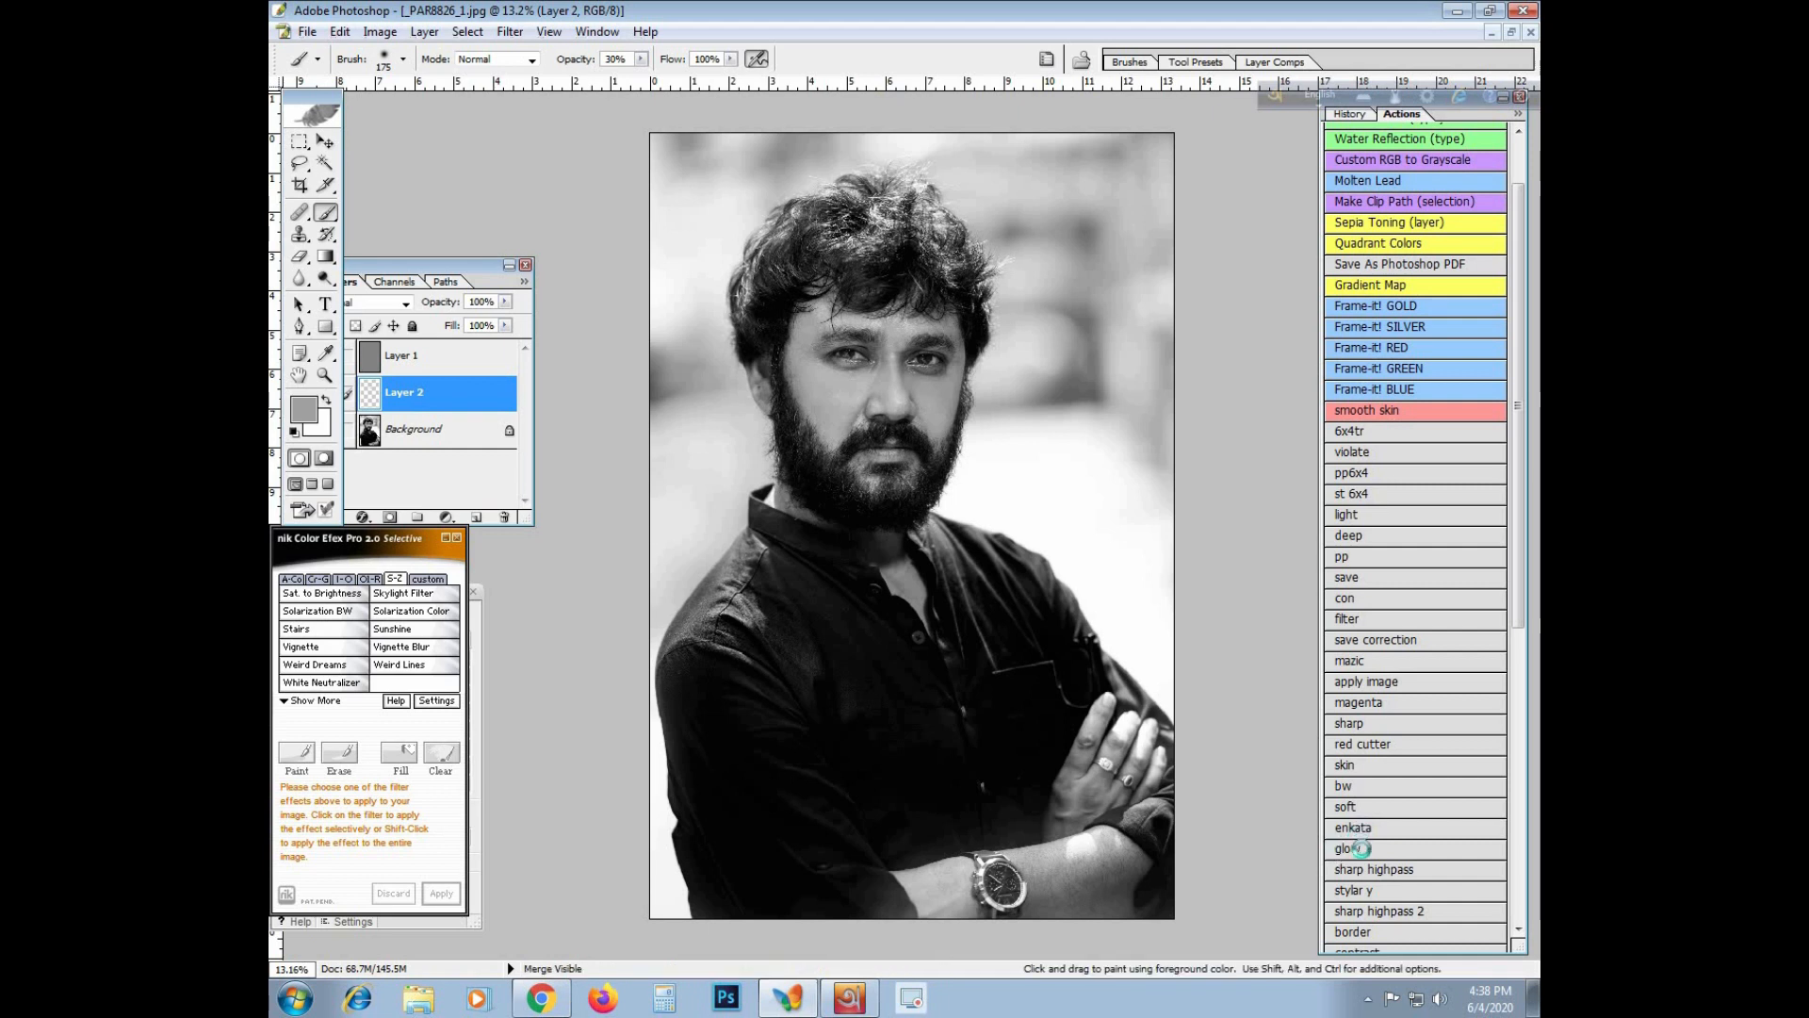
{"action": "left_click", "coordinate": [1385, 664]}
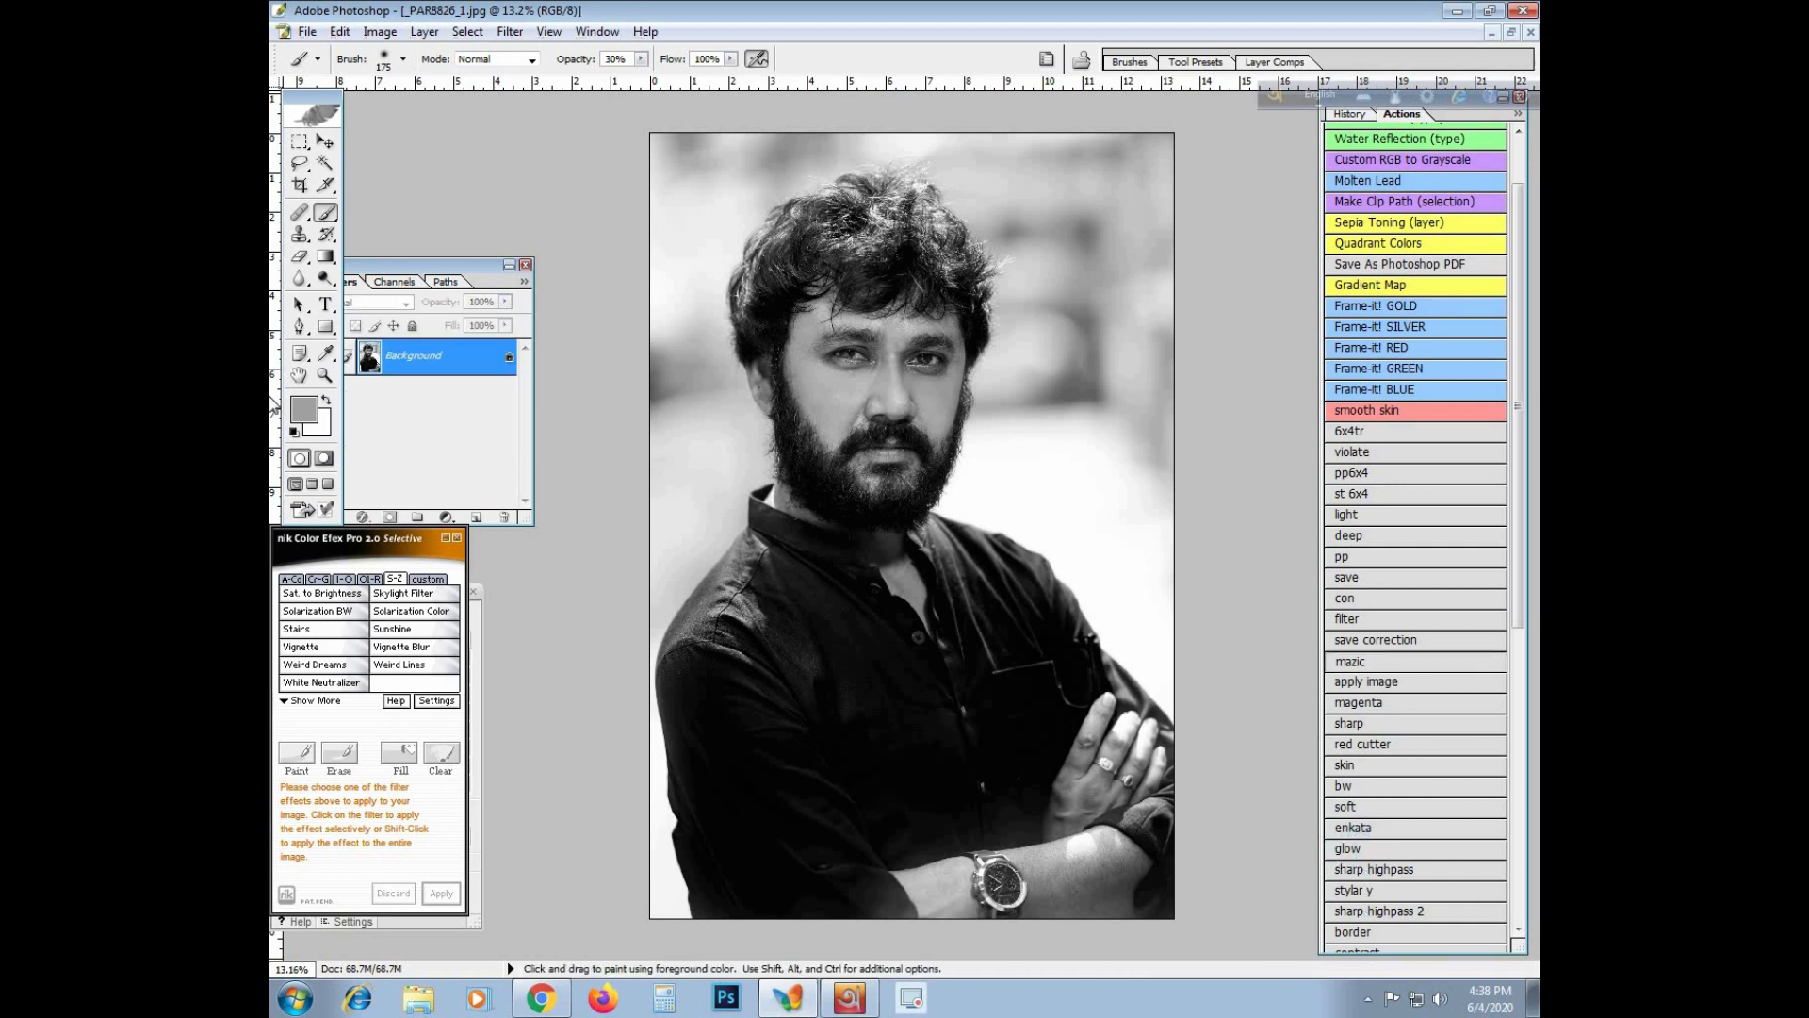
{"action": "left_click", "coordinate": [326, 403]}
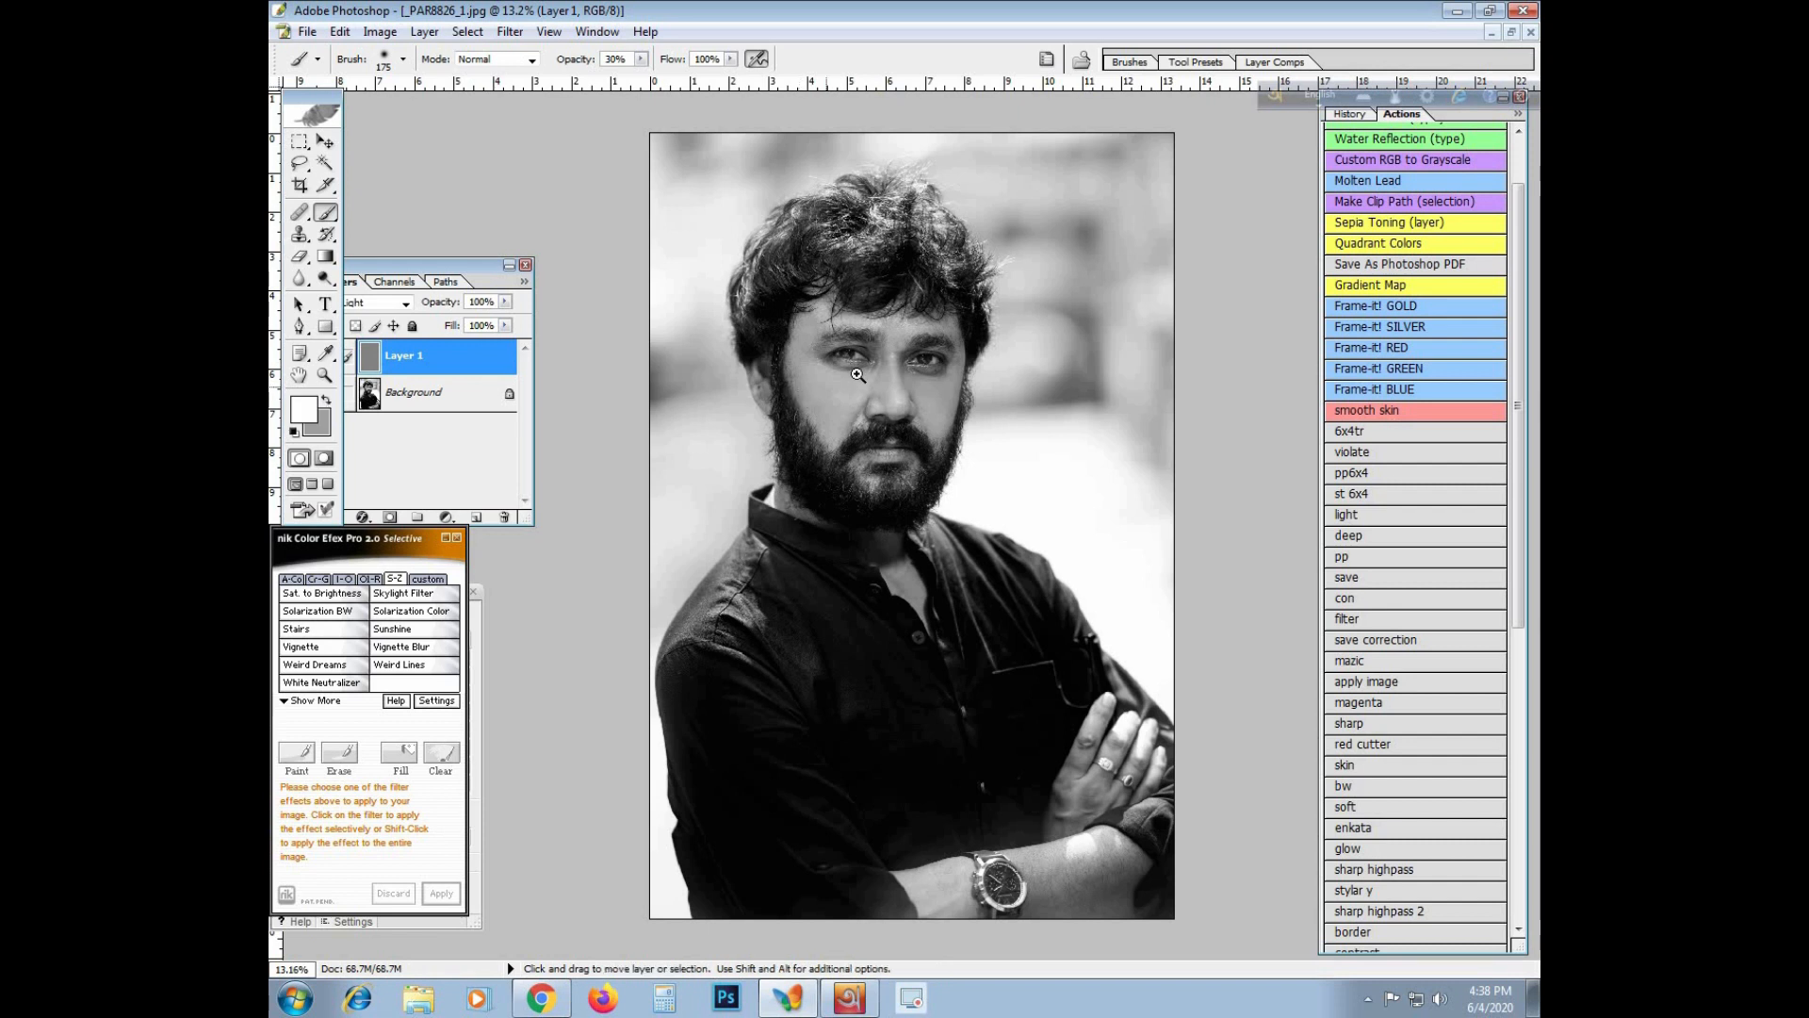
Paint white over both eyes on Layer 1 with a size 30 brush at 30% opacity to brighten them
{"action": "left_click", "coordinate": [856, 376], "text": "ctrl"}
{"action": "left_click", "coordinate": [857, 376], "text": "ctrl"}
{"action": "left_click", "coordinate": [836, 550], "text": "ctrl"}
{"action": "left_click", "coordinate": [848, 528], "text": "ctrl"}
{"action": "left_click", "coordinate": [861, 497], "text": "ctrl"}
{"action": "left_click", "coordinate": [886, 471], "text": "ctrl"}
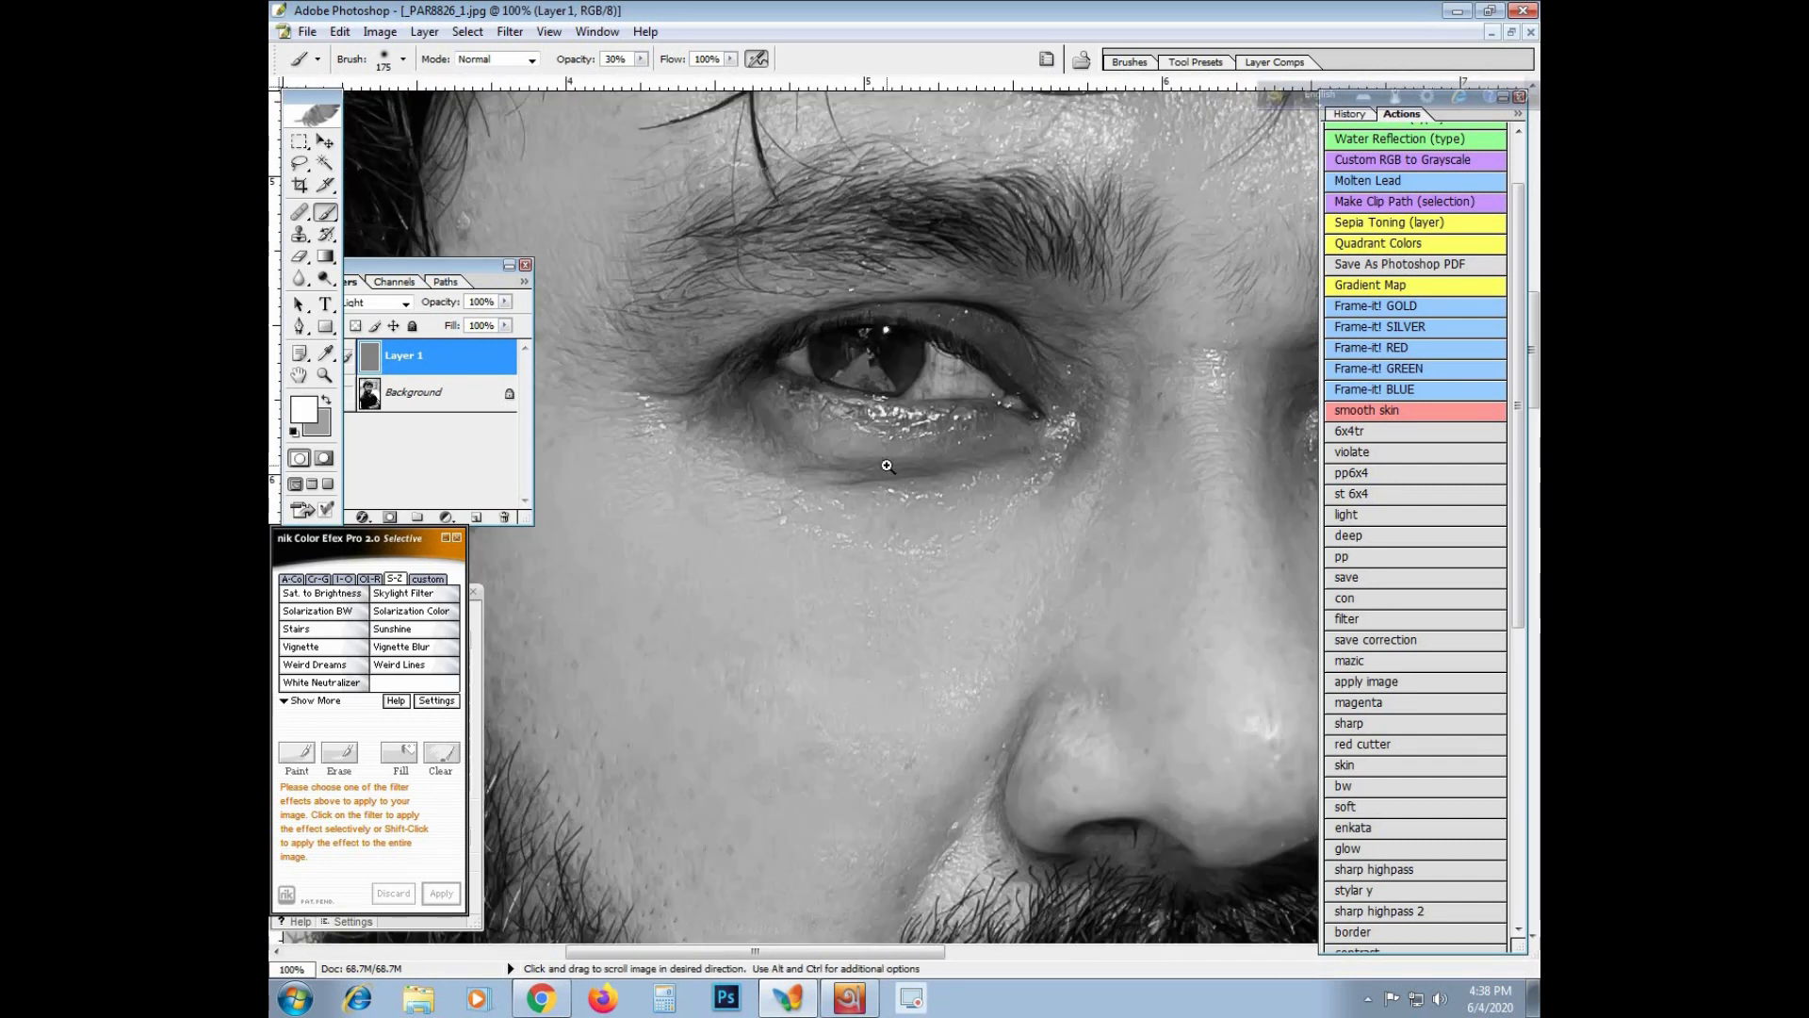
{"action": "left_click", "coordinate": [887, 466], "text": "ctrl"}
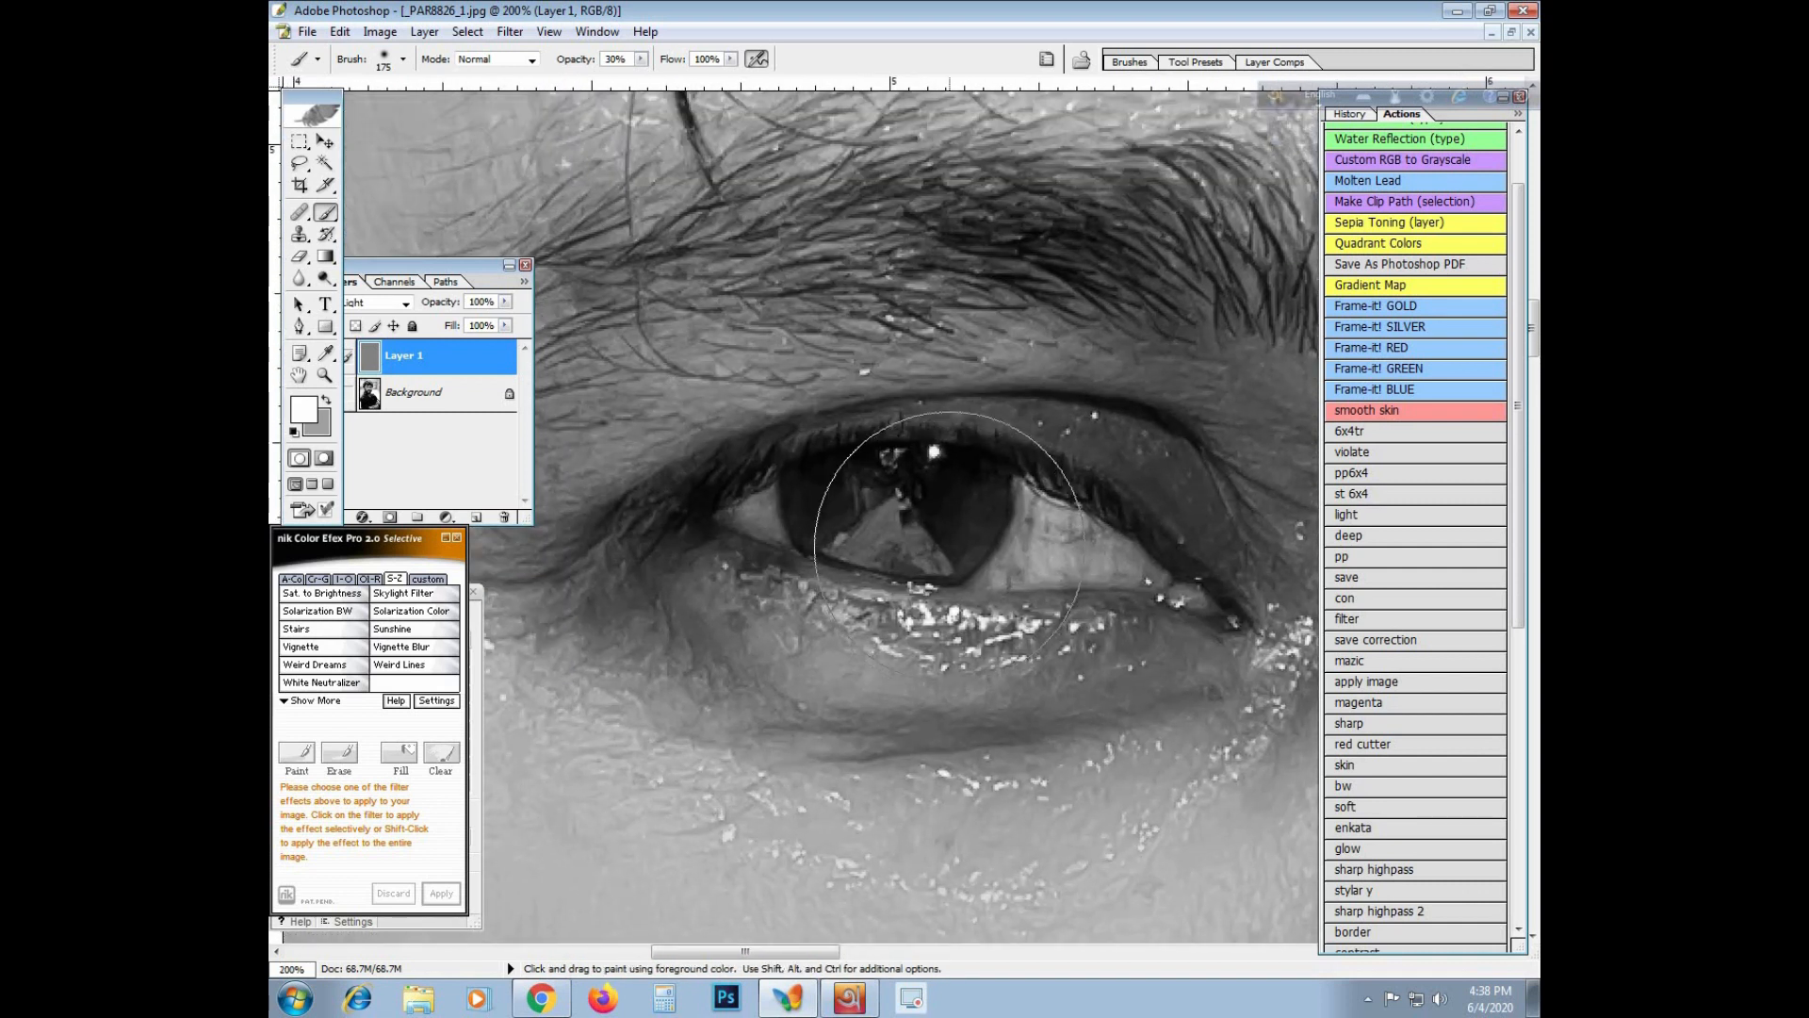
{"action": "key", "text": "bracketleft"}
{"action": "key", "text": "bracketleft"}
{"action": "key", "text": "bracketleft"}
{"action": "key", "text": "bracketleft"}
{"action": "key", "text": "bracketleft"}
{"action": "key", "text": "bracketleft"}
{"action": "key", "text": "bracketleft"}
{"action": "key", "text": "bracketleft"}
{"action": "key", "text": "bracketleft"}
{"action": "key", "text": "bracketleft"}
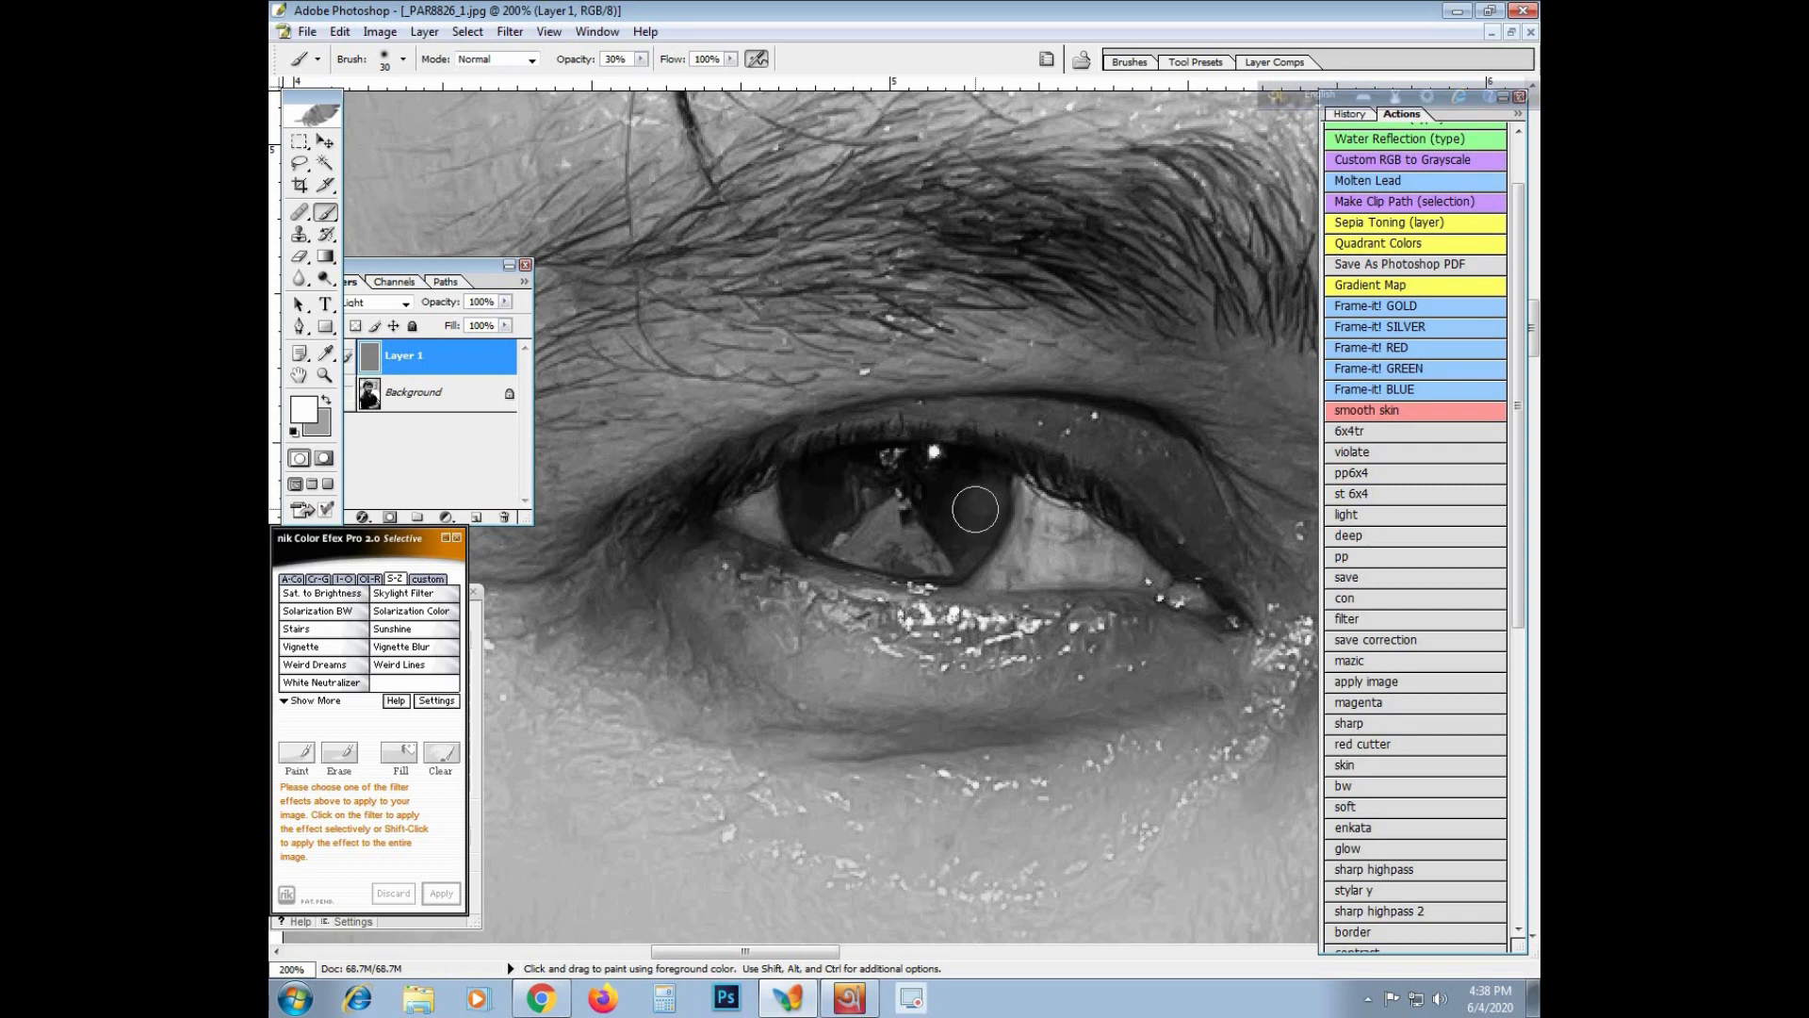
{"action": "mouse_move", "coordinate": [910, 553]}
{"action": "left_mouse_down"}
{"action": "mouse_move", "coordinate": [841, 526]}
{"action": "mouse_move", "coordinate": [824, 488]}
{"action": "mouse_move", "coordinate": [823, 507]}
{"action": "left_mouse_up"}
{"action": "left_click_drag", "start_coordinate": [1225, 528], "coordinate": [534, 536]}
{"action": "mouse_move", "coordinate": [1225, 575]}
{"action": "left_mouse_down"}
{"action": "mouse_move", "coordinate": [853, 565]}
{"action": "mouse_move", "coordinate": [877, 547]}
{"action": "left_mouse_up"}
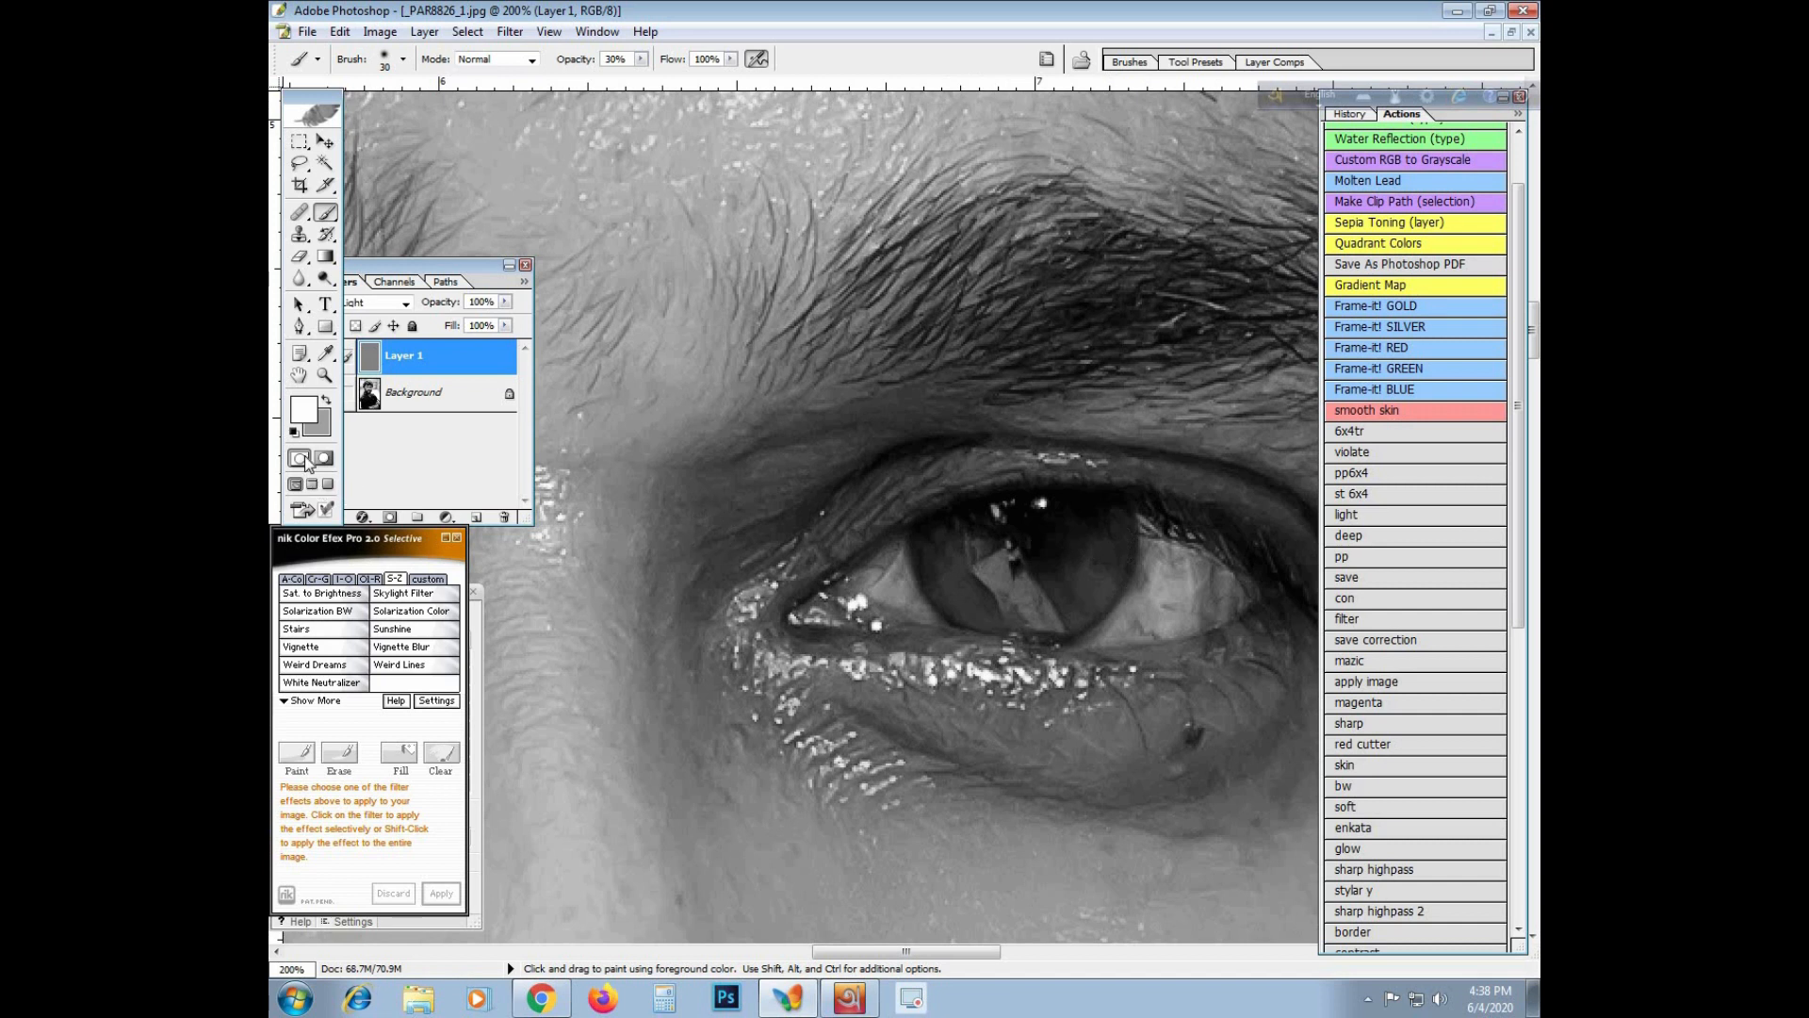
Soften the painted eye highlights on Layer 1 with a size 40 eraser at 54% opacity and merge the visible layers
{"action": "left_click", "coordinate": [297, 259]}
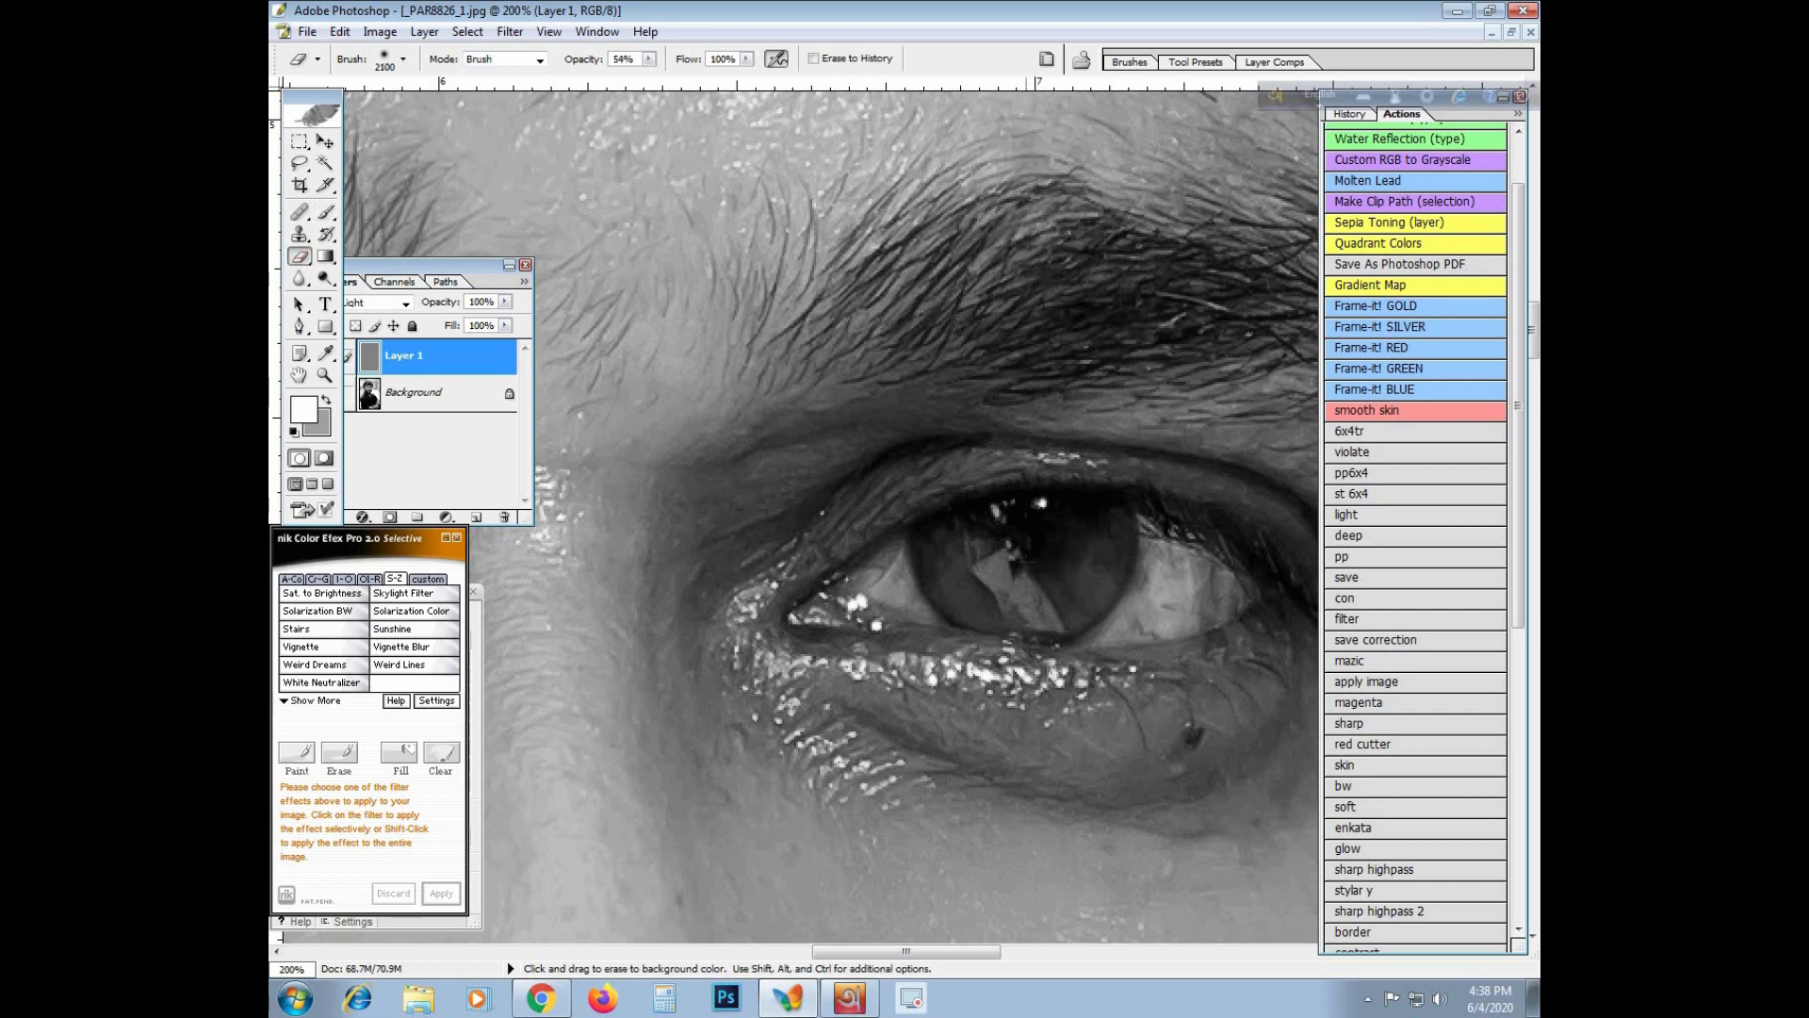
{"action": "key", "text": "bracketleft"}
{"action": "key", "text": "bracketleft"}
{"action": "key", "text": "bracketleft"}
{"action": "key", "text": "bracketleft"}
{"action": "key", "text": "bracketleft"}
{"action": "key", "text": "bracketleft"}
{"action": "key", "text": "bracketleft"}
{"action": "key", "text": "bracketleft"}
{"action": "key", "text": "bracketleft"}
{"action": "key", "text": "bracketleft"}
{"action": "key", "text": "bracketleft"}
{"action": "key", "text": "bracketleft"}
{"action": "key", "text": "bracketleft"}
{"action": "key", "text": "bracketleft"}
{"action": "key", "text": "space"}
{"action": "left_click_drag", "start_coordinate": [788, 542], "coordinate": [1438, 541]}
{"action": "left_click_drag", "start_coordinate": [732, 552], "coordinate": [1052, 505]}
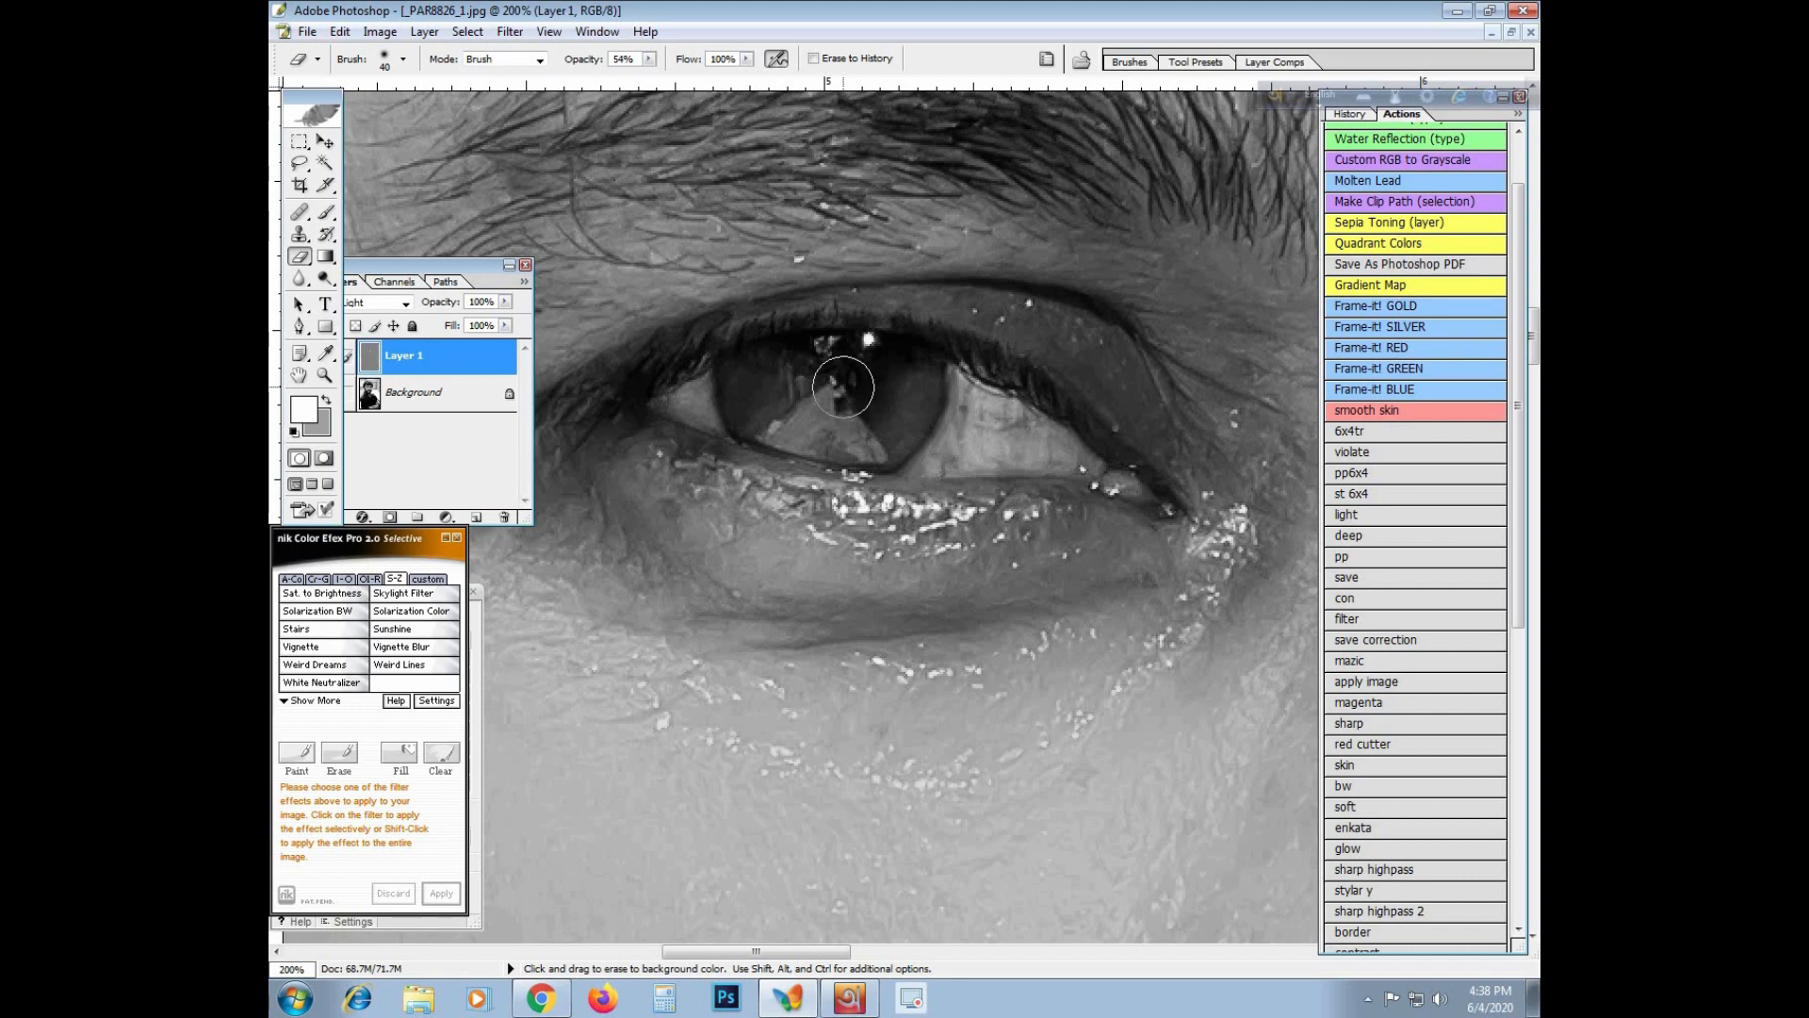
{"action": "scroll", "coordinate": [933, 571], "scroll_direction": "down", "scroll_amount": 10}
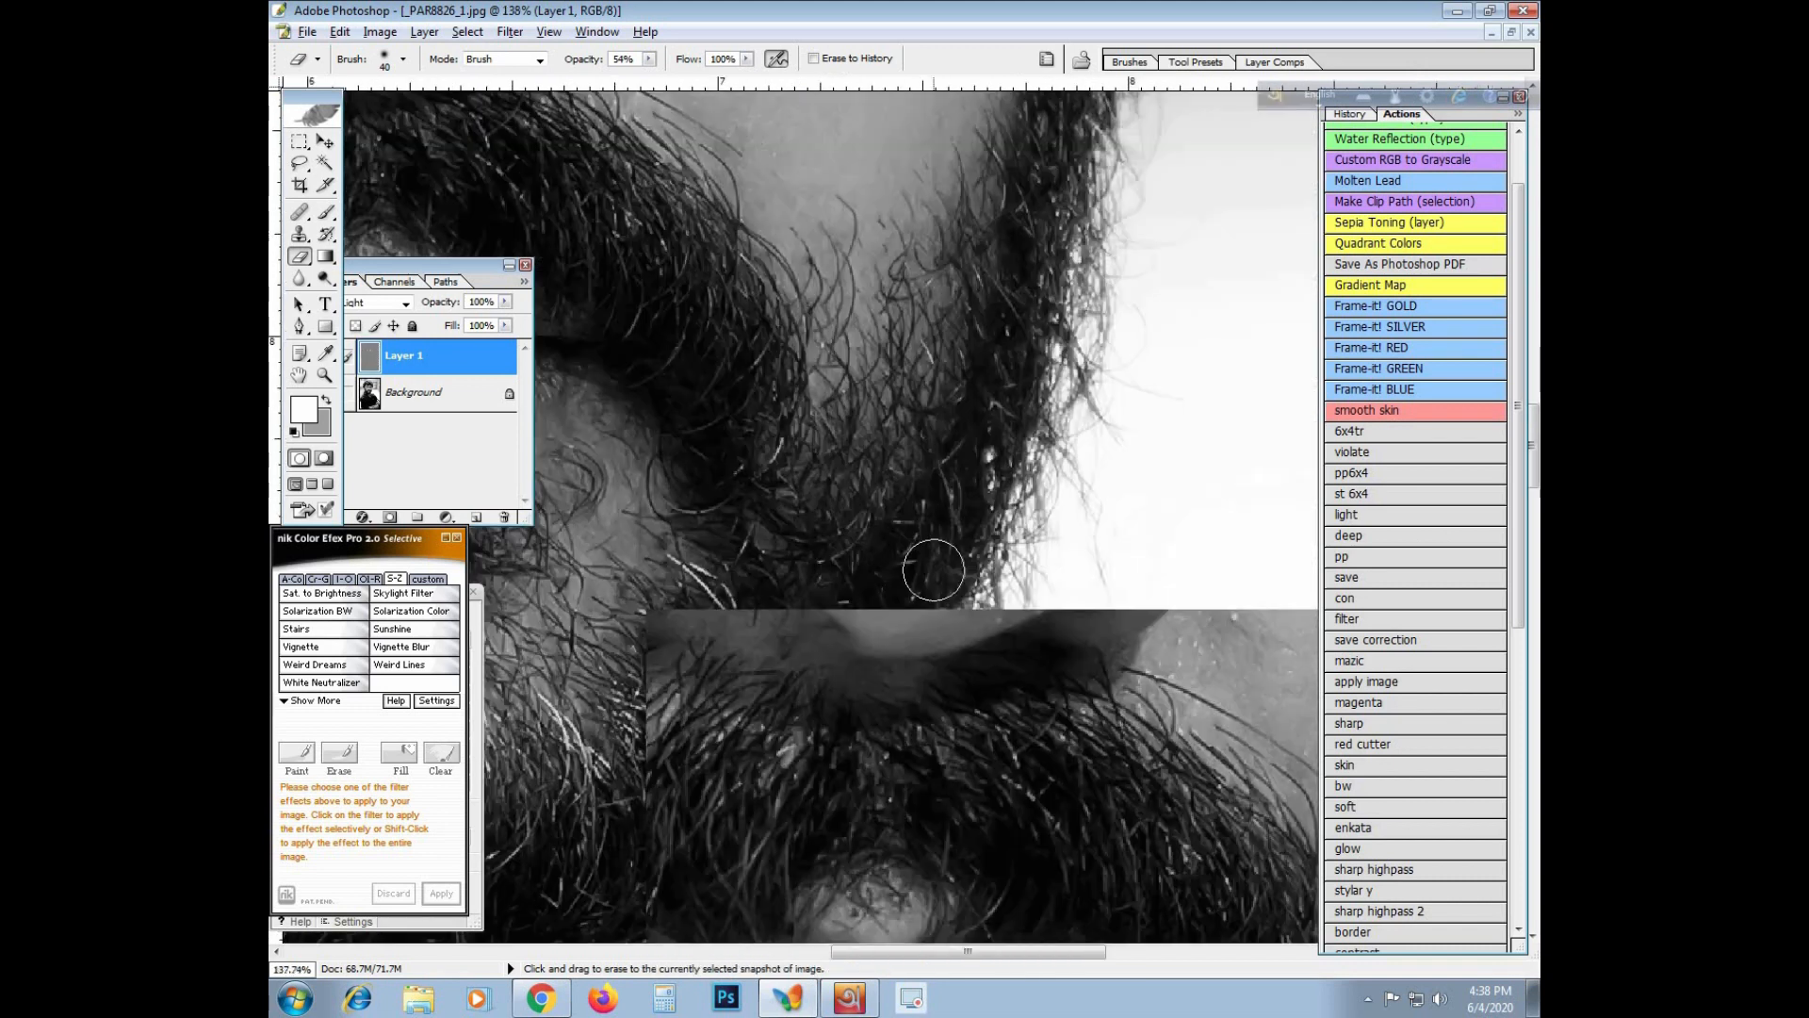
{"action": "scroll", "coordinate": [933, 571], "scroll_direction": "down", "scroll_amount": 3}
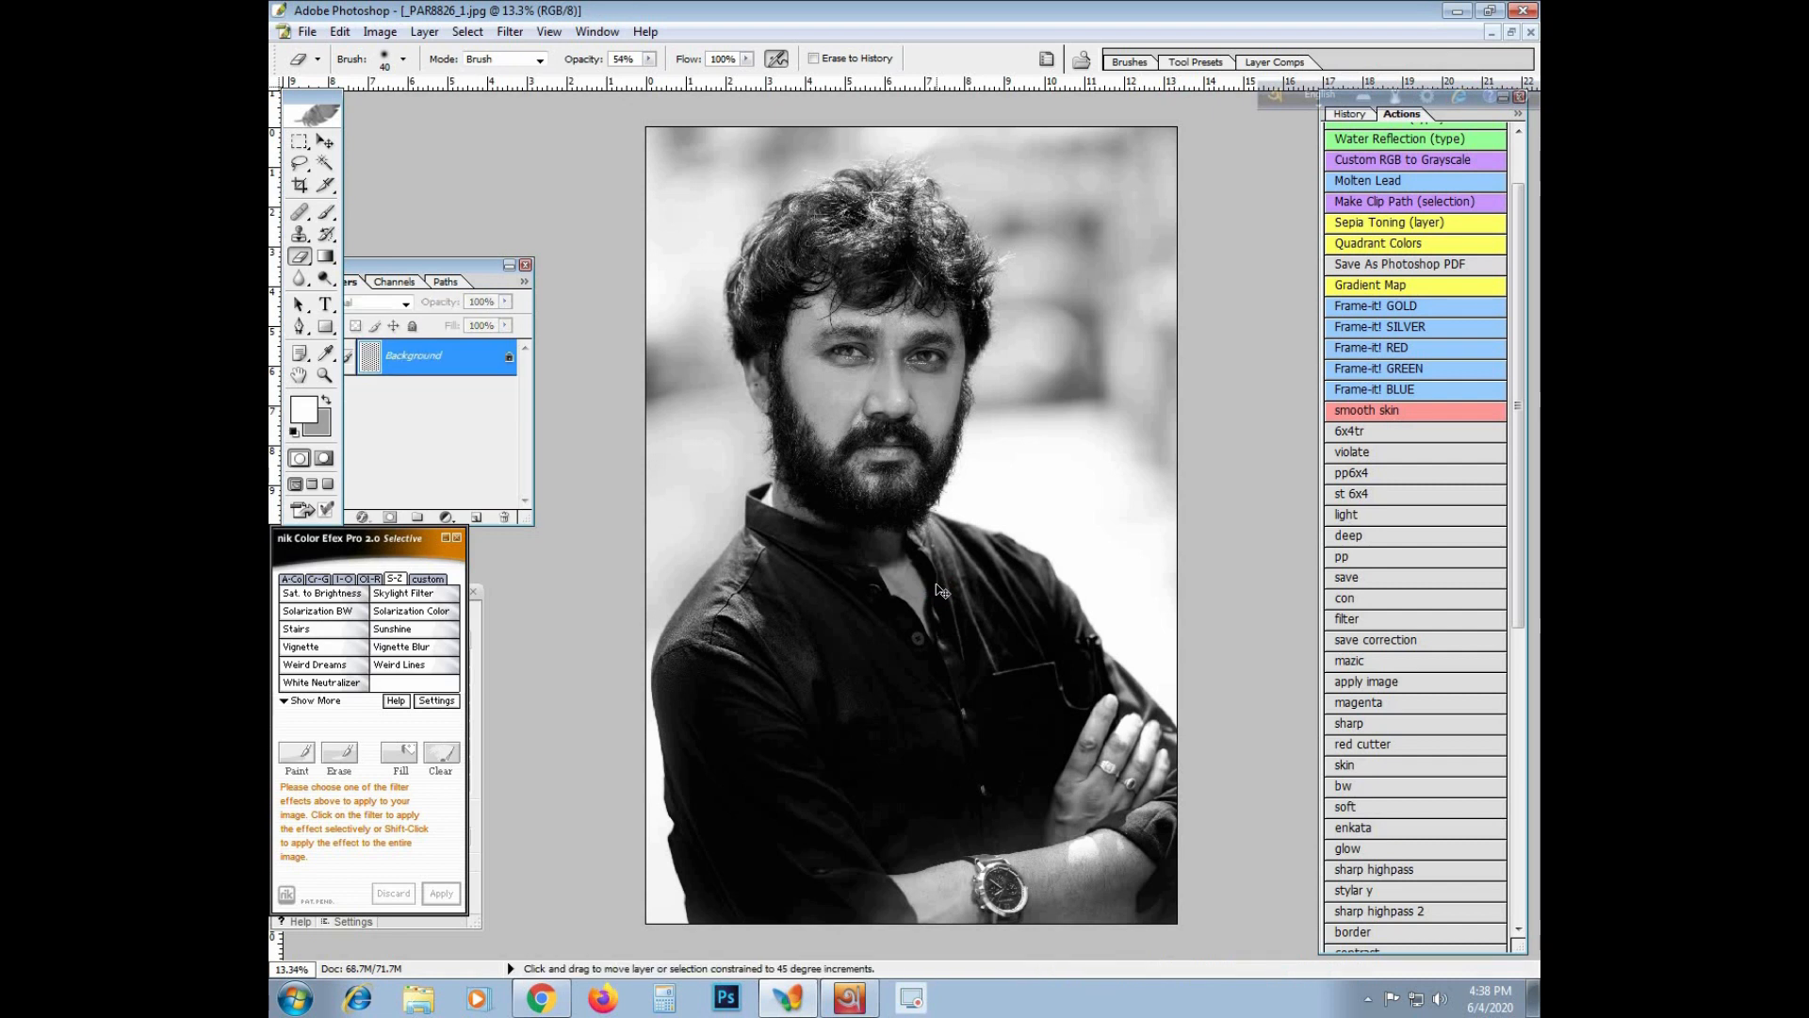
Tint the portrait sepia with Color Balance midtones at +12 red and -26 towards yellow, and merge the visible layers
{"action": "key", "text": "ctrl+u"}
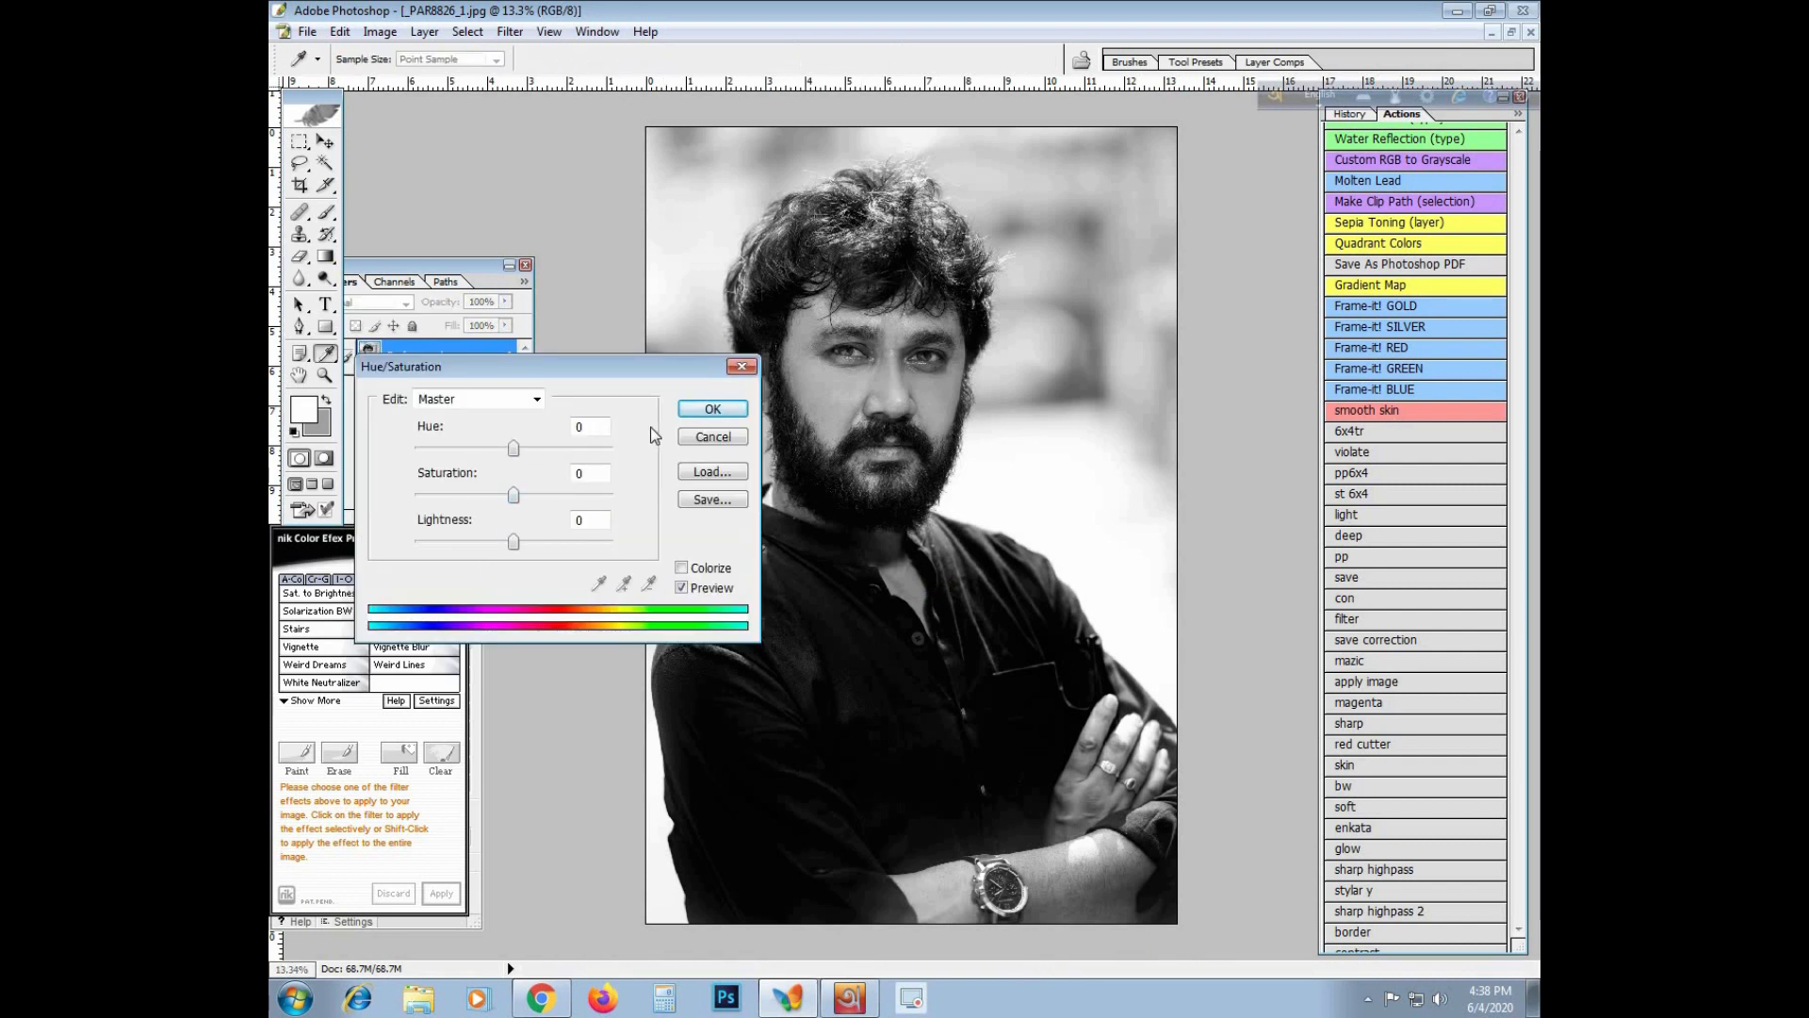
{"action": "left_click", "coordinate": [694, 436]}
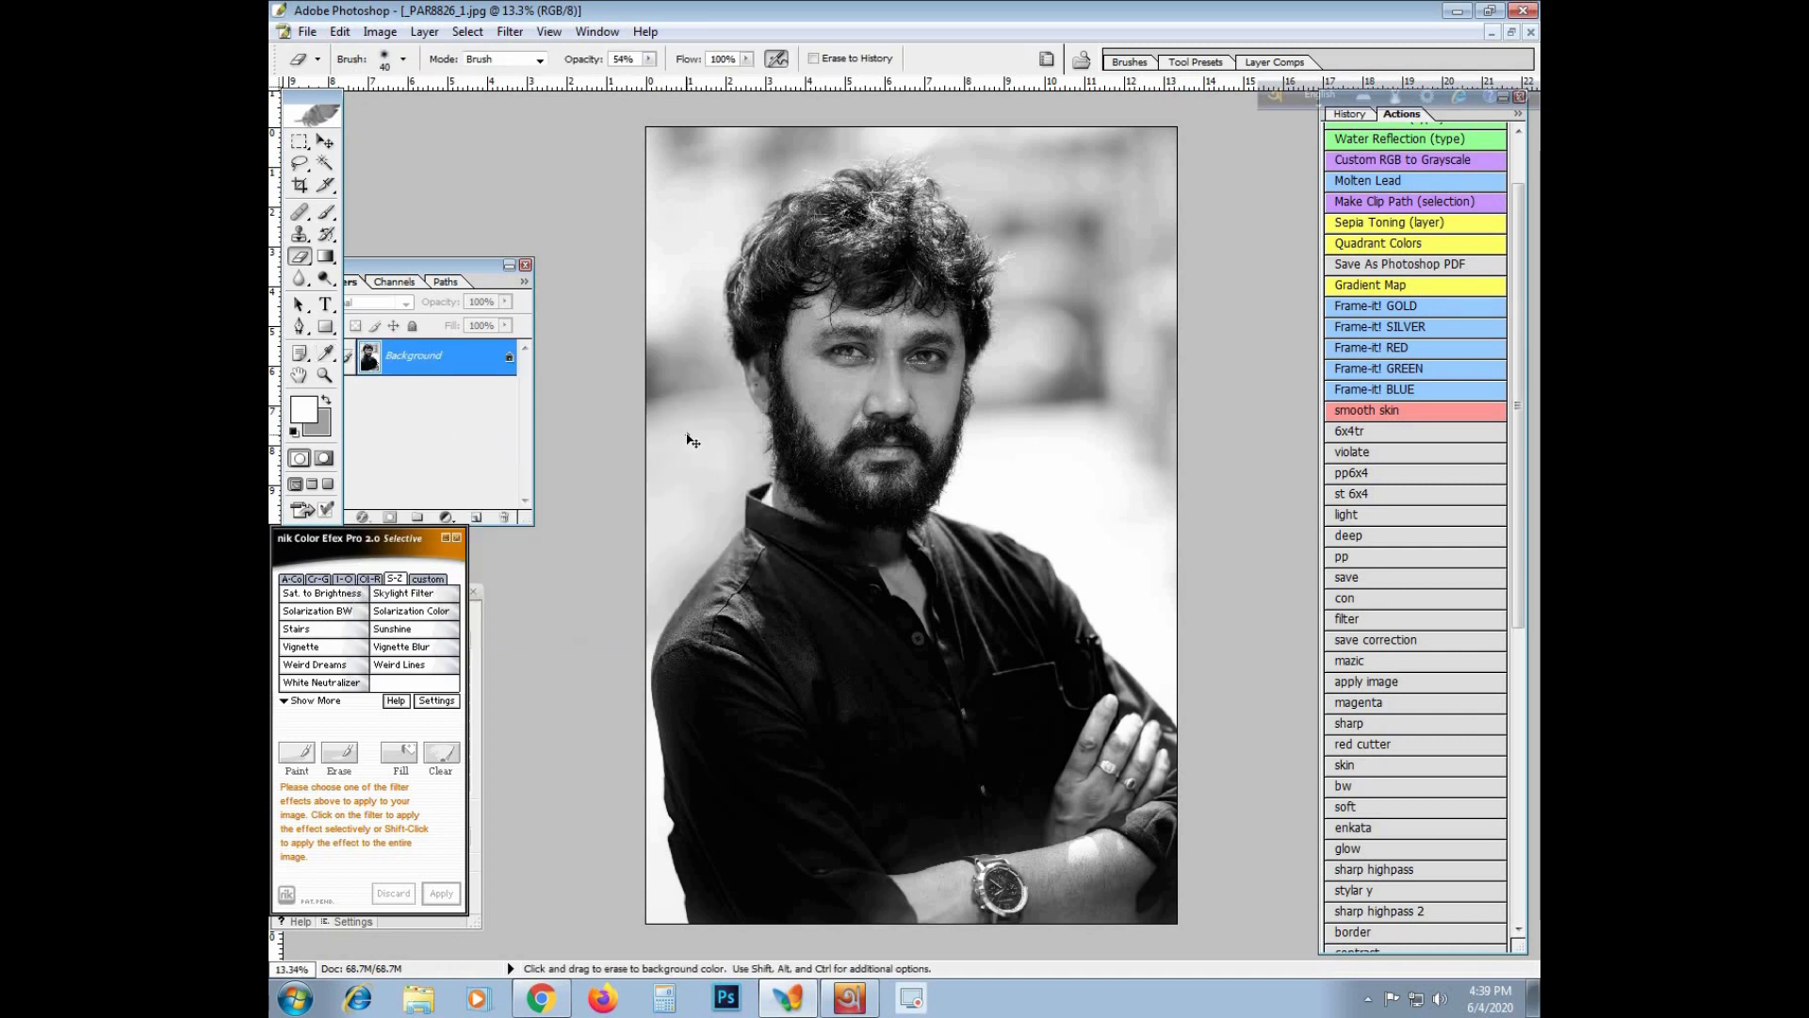
{"action": "key", "text": "ctrl+b"}
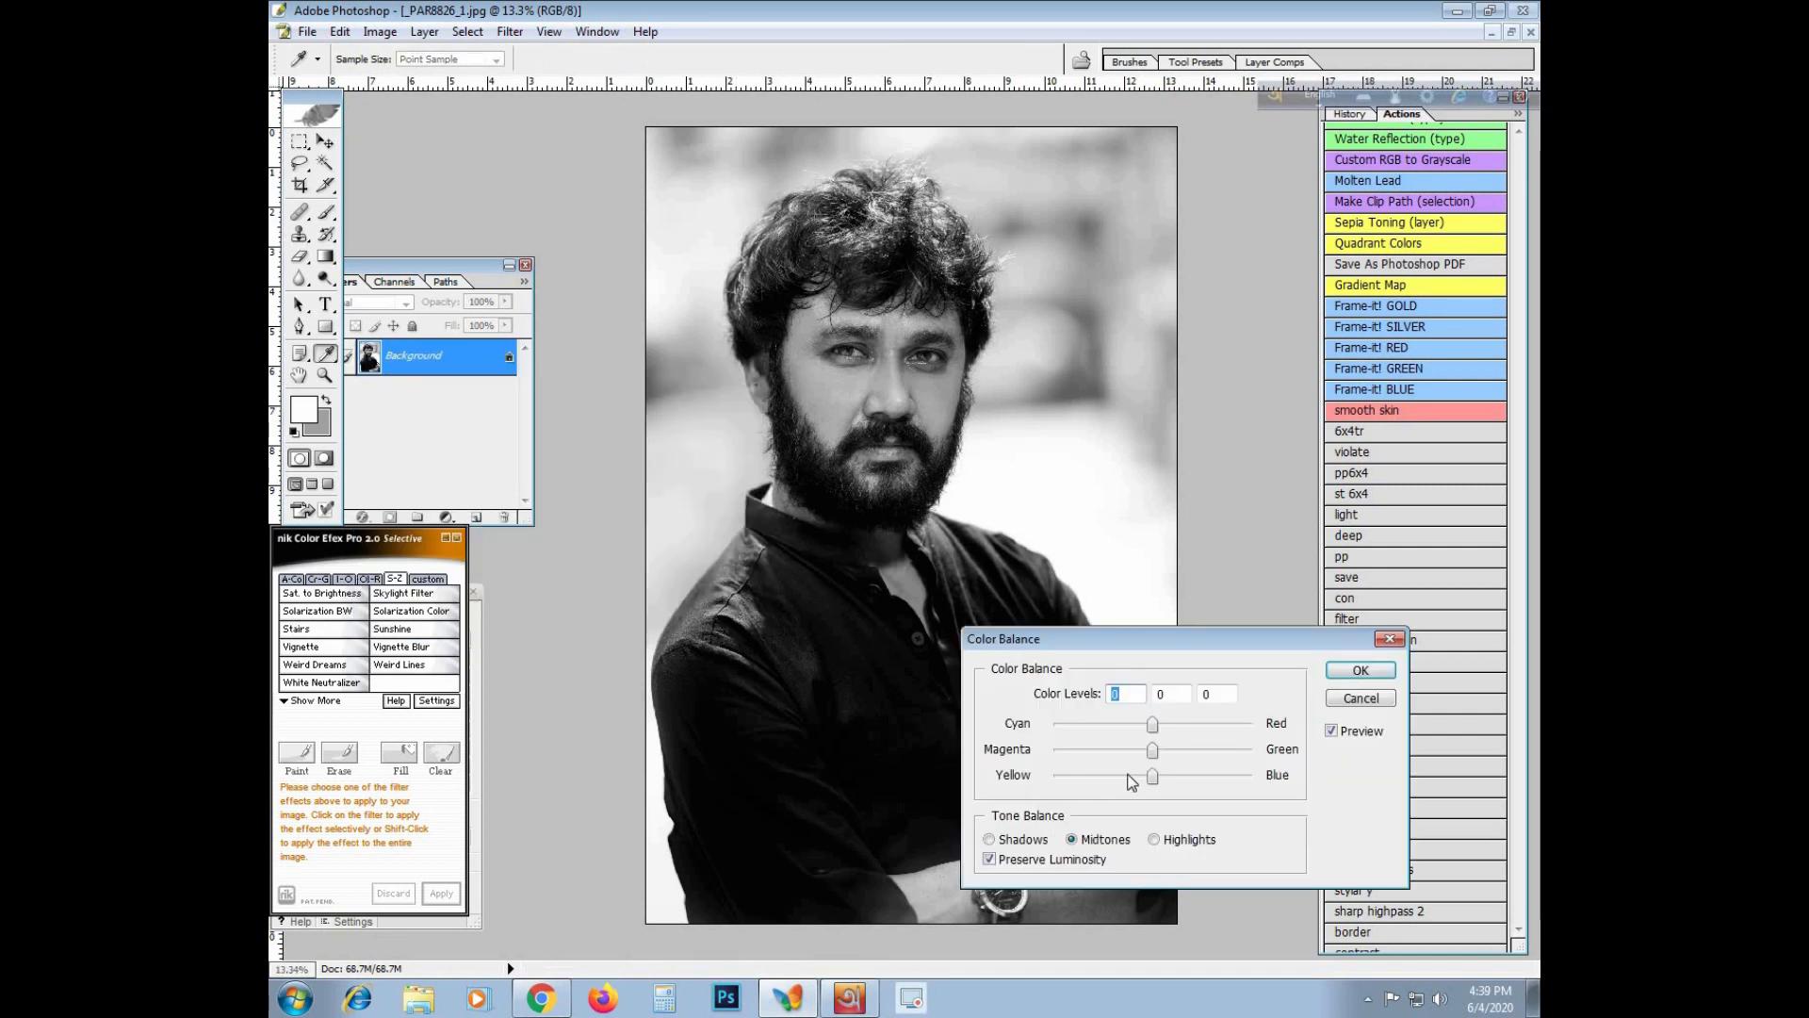
{"action": "left_click", "coordinate": [1129, 775]}
{"action": "left_click", "coordinate": [1165, 724]}
{"action": "left_click_drag", "start_coordinate": [1166, 724], "coordinate": [1172, 721]}
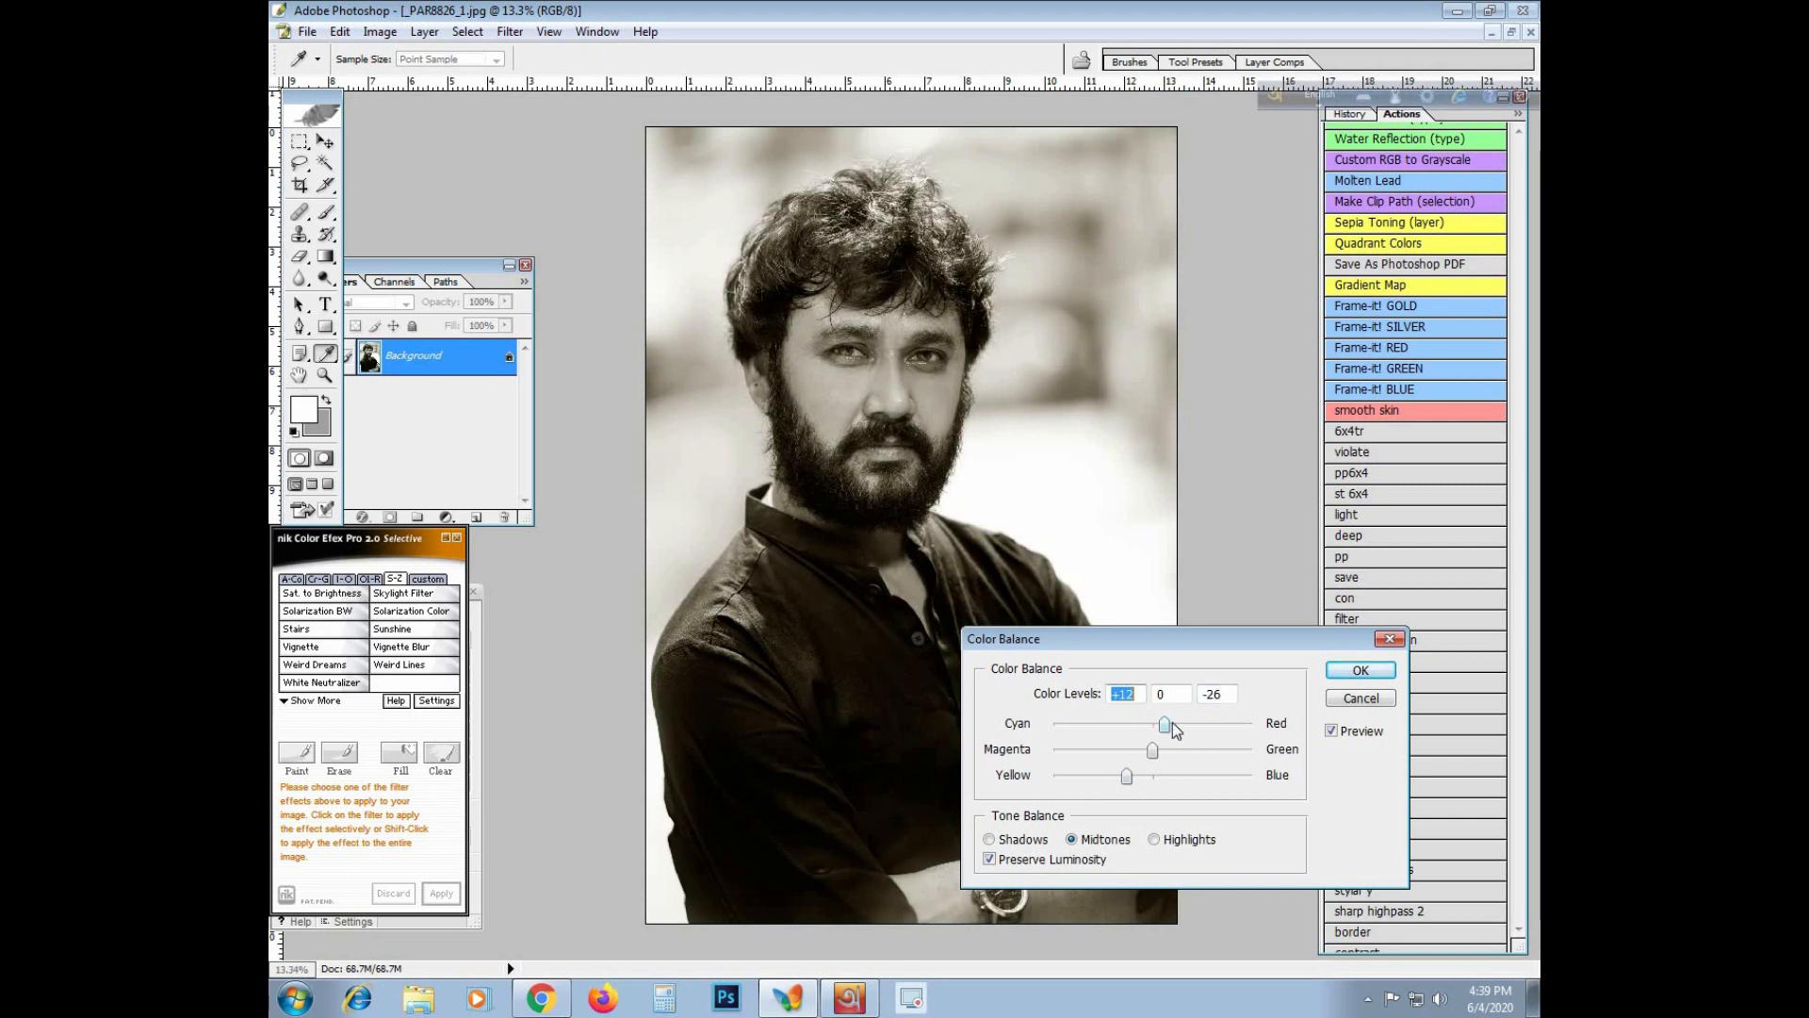
{"action": "left_click", "coordinate": [1357, 671]}
{"action": "key", "text": "e"}
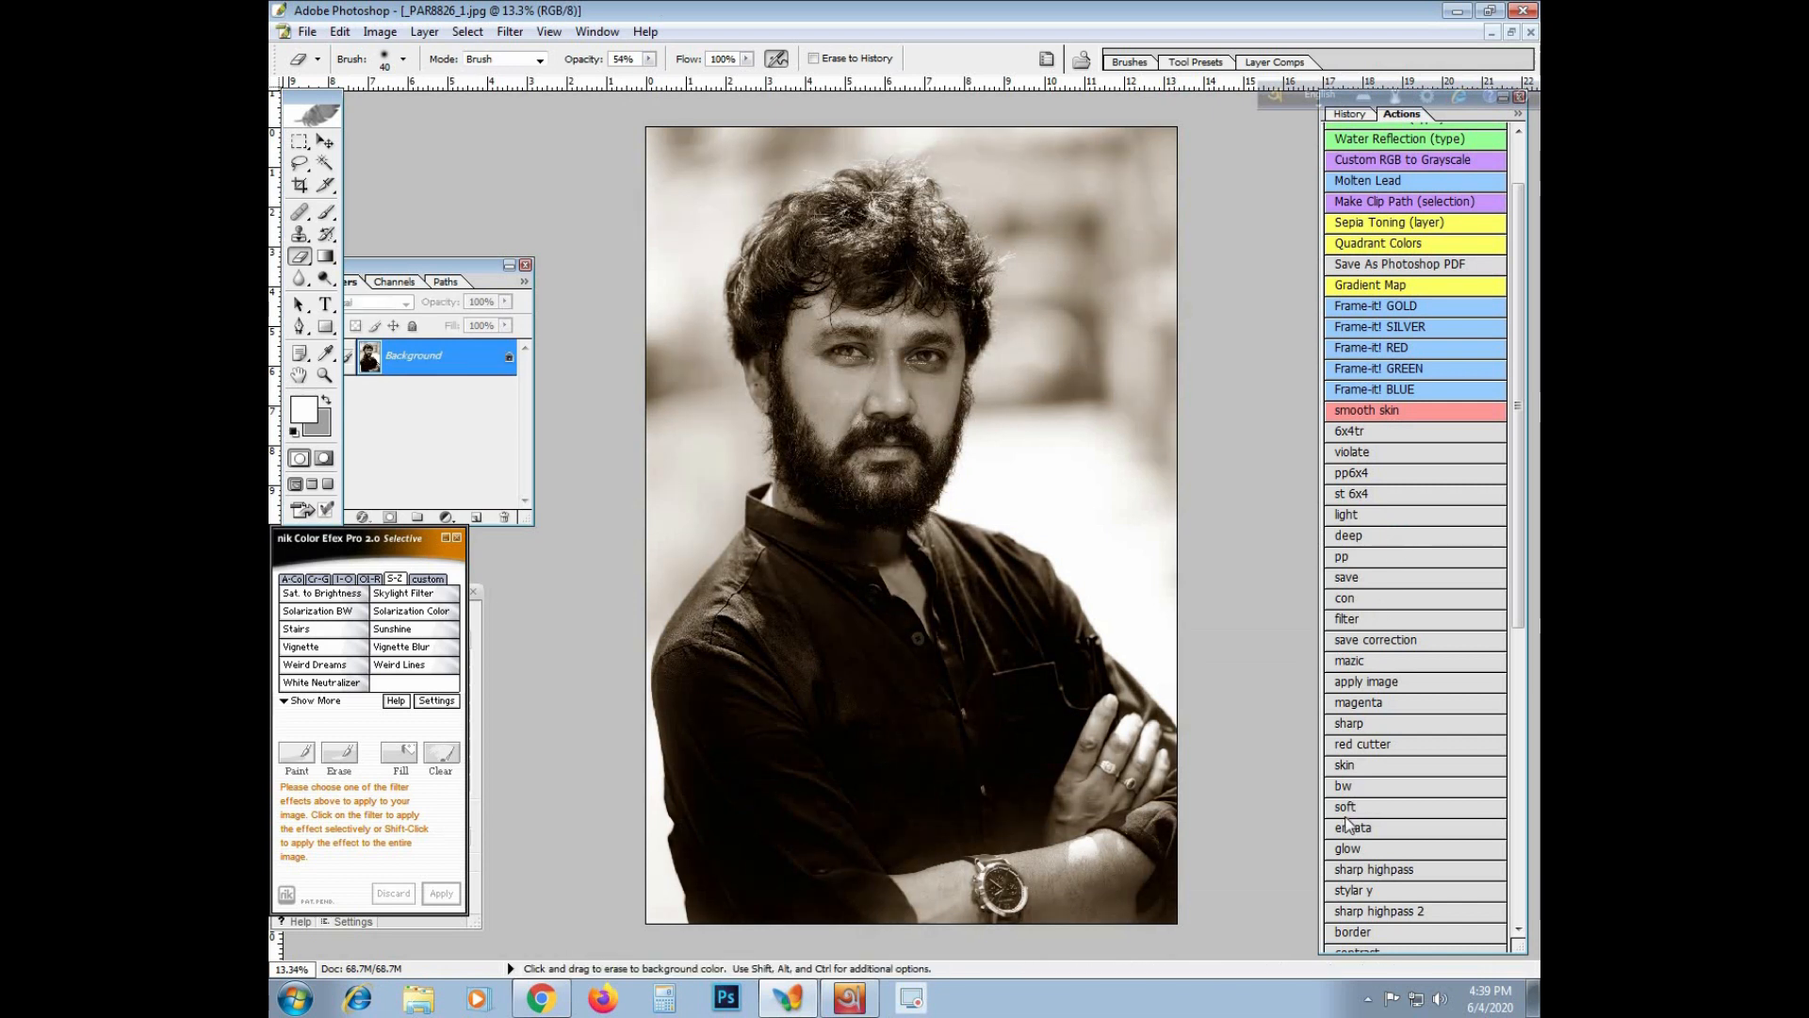
Save the sepia portrait as JPEG _PAR8826_1x at quality 12, Maximum, with the Baseline ("Standard") format
{"action": "key", "text": "ctrl"}
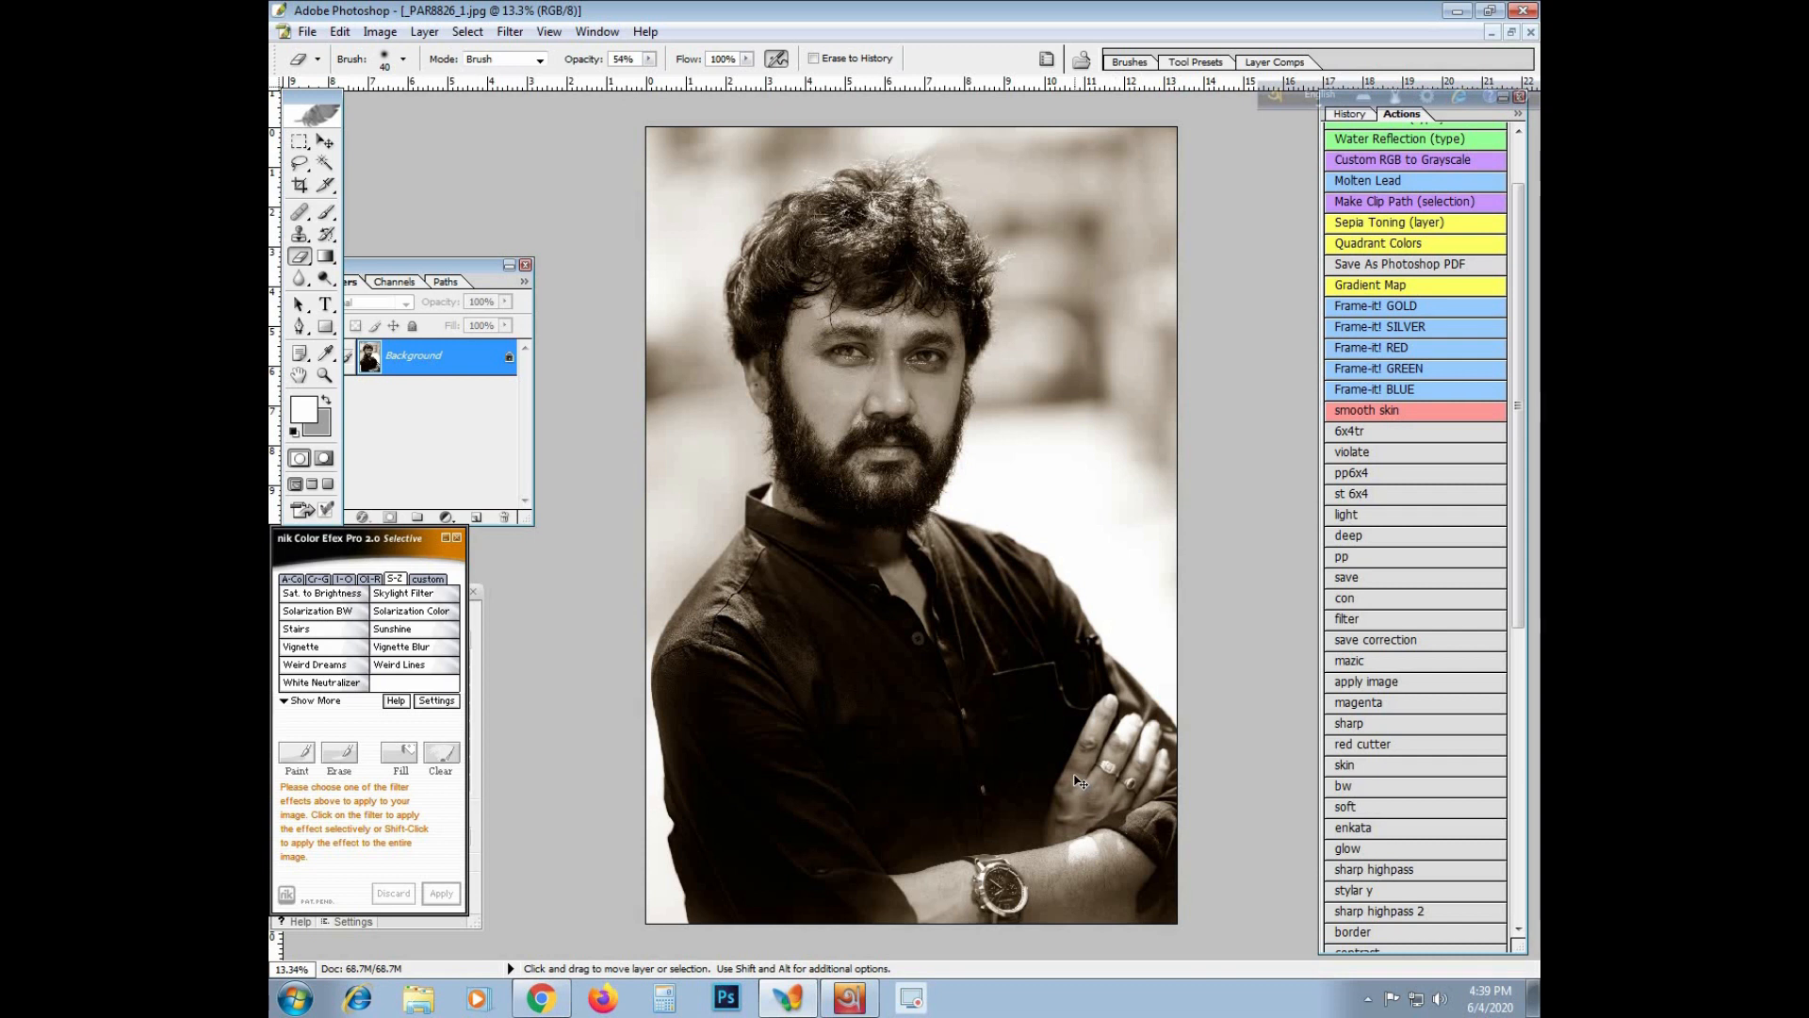
{"action": "key", "text": "ctrl+shift+s"}
{"action": "left_click", "coordinate": [557, 685]}
{"action": "type", "text": "x"}
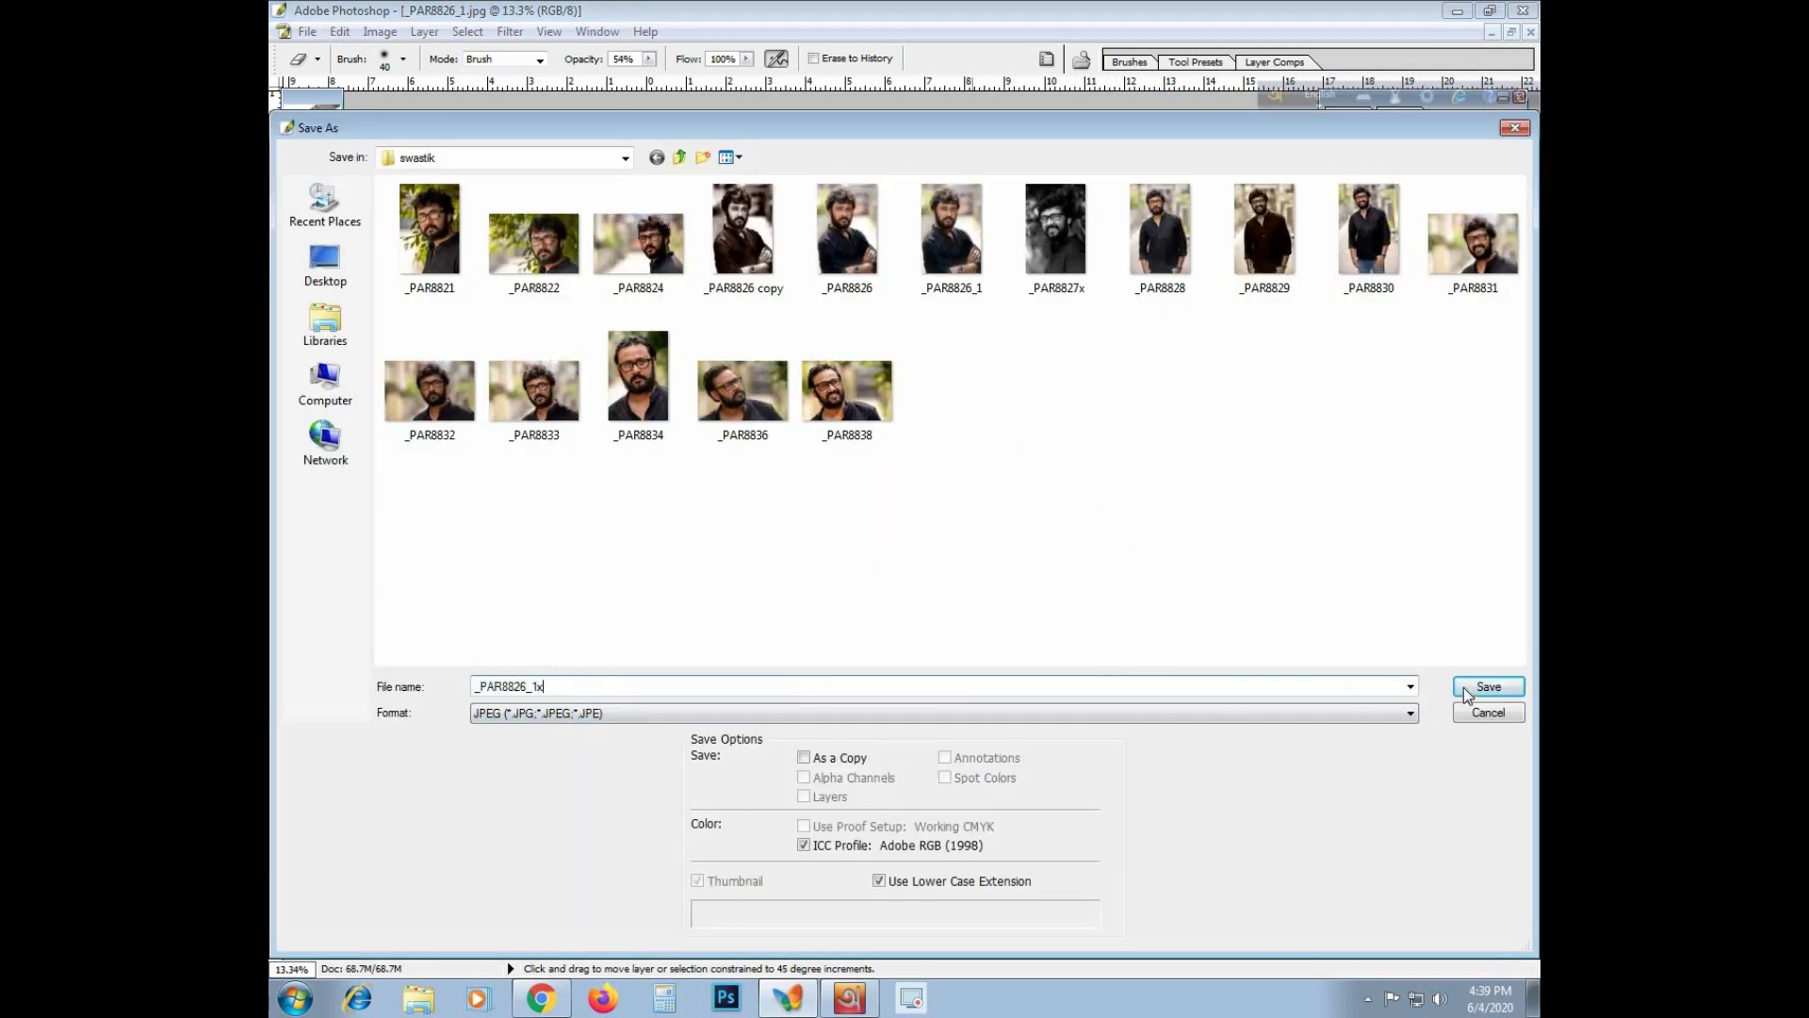
{"action": "left_click", "coordinate": [1484, 689]}
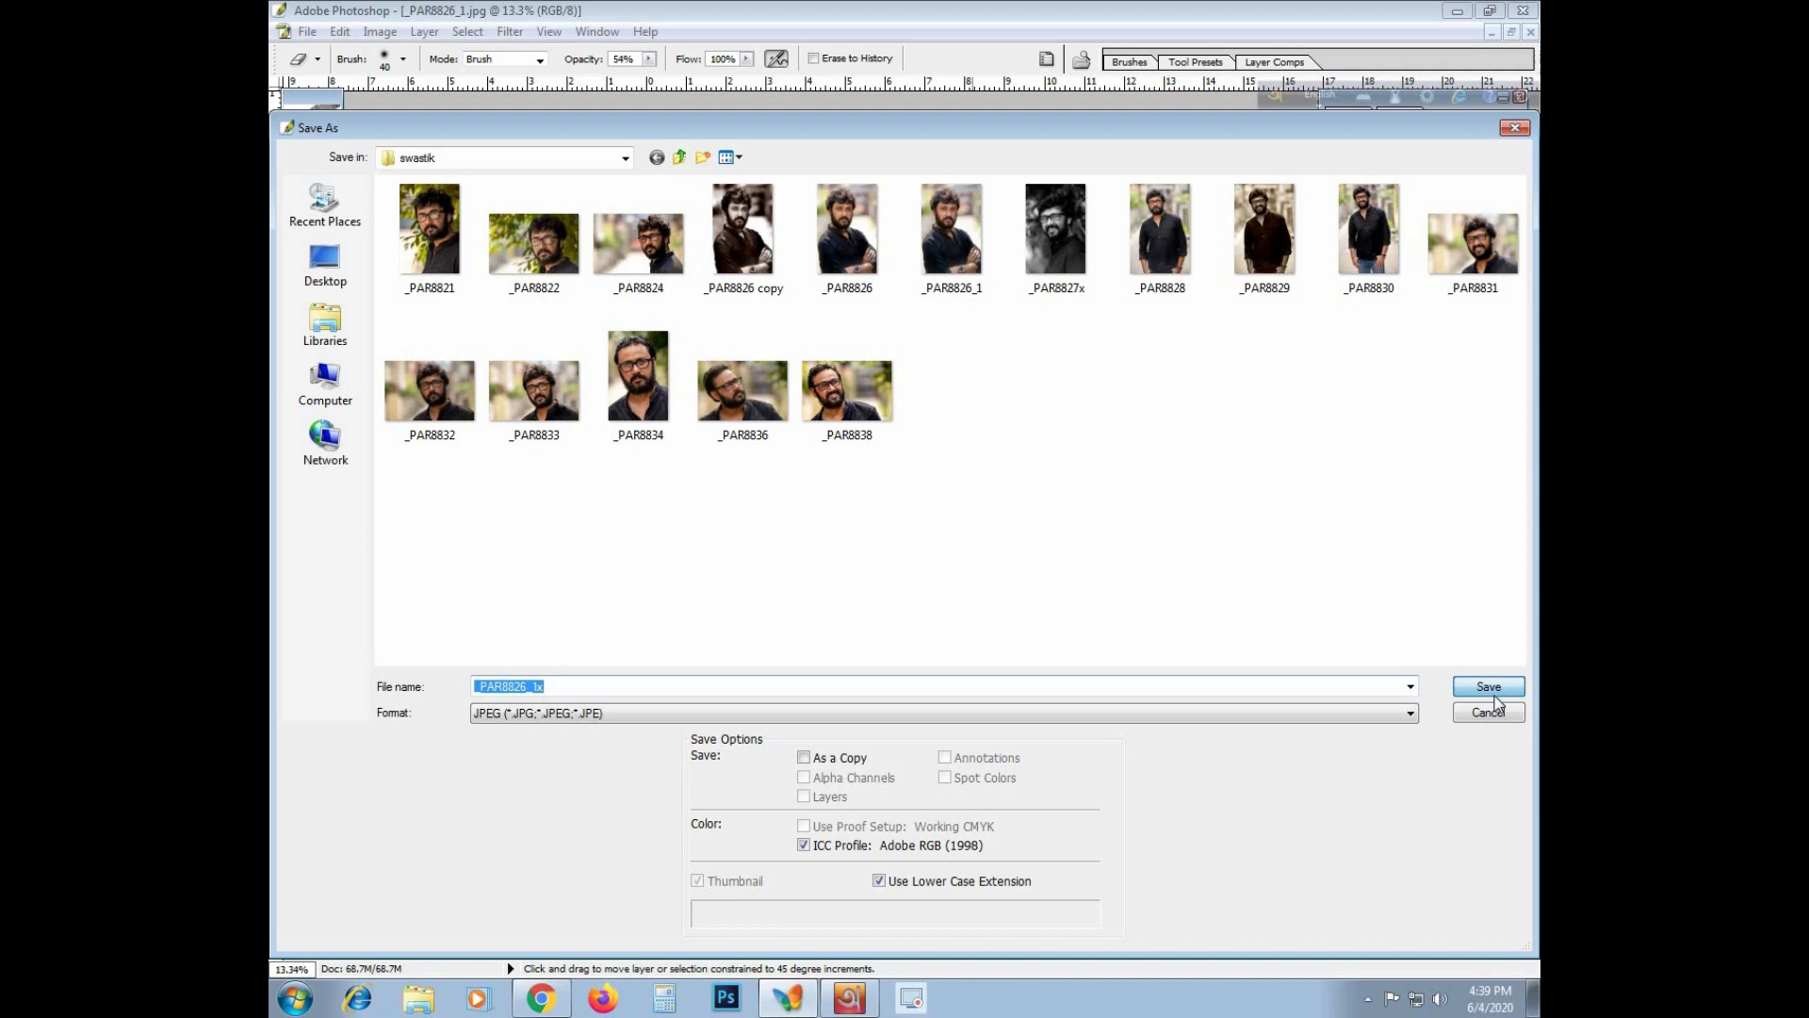
{"action": "left_click", "coordinate": [1495, 695]}
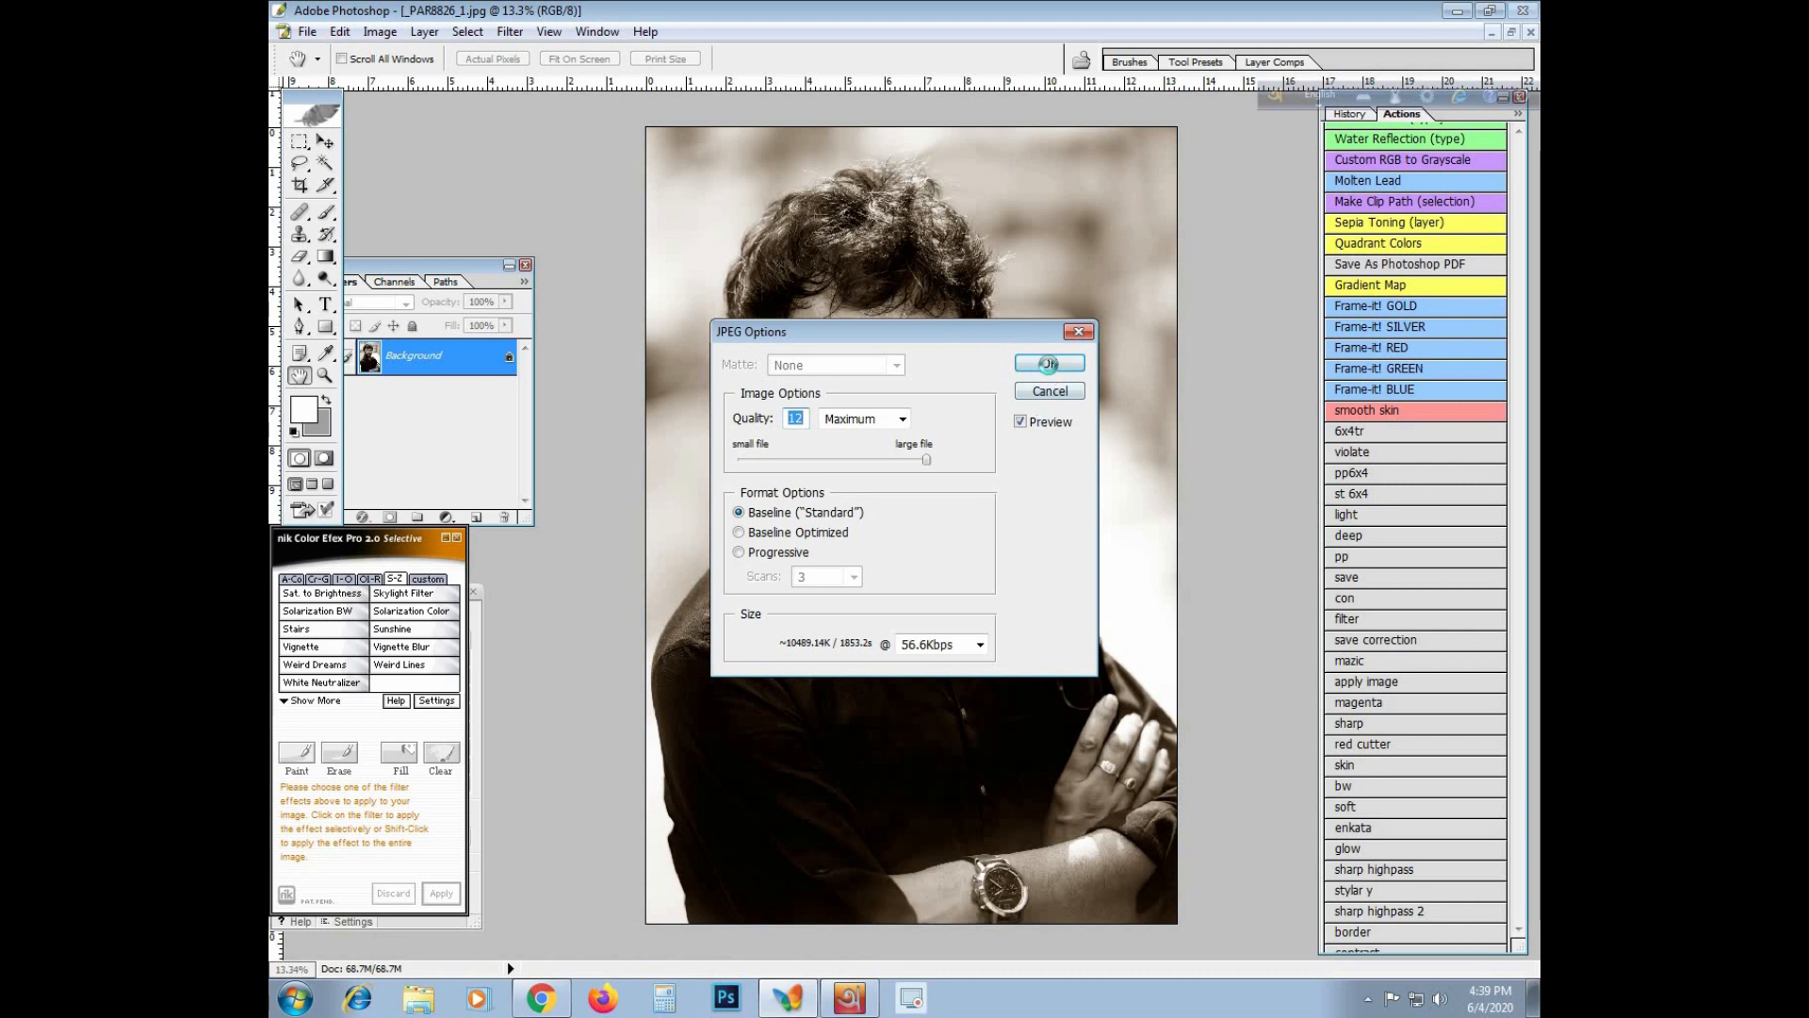
{"action": "left_click", "coordinate": [1048, 364]}
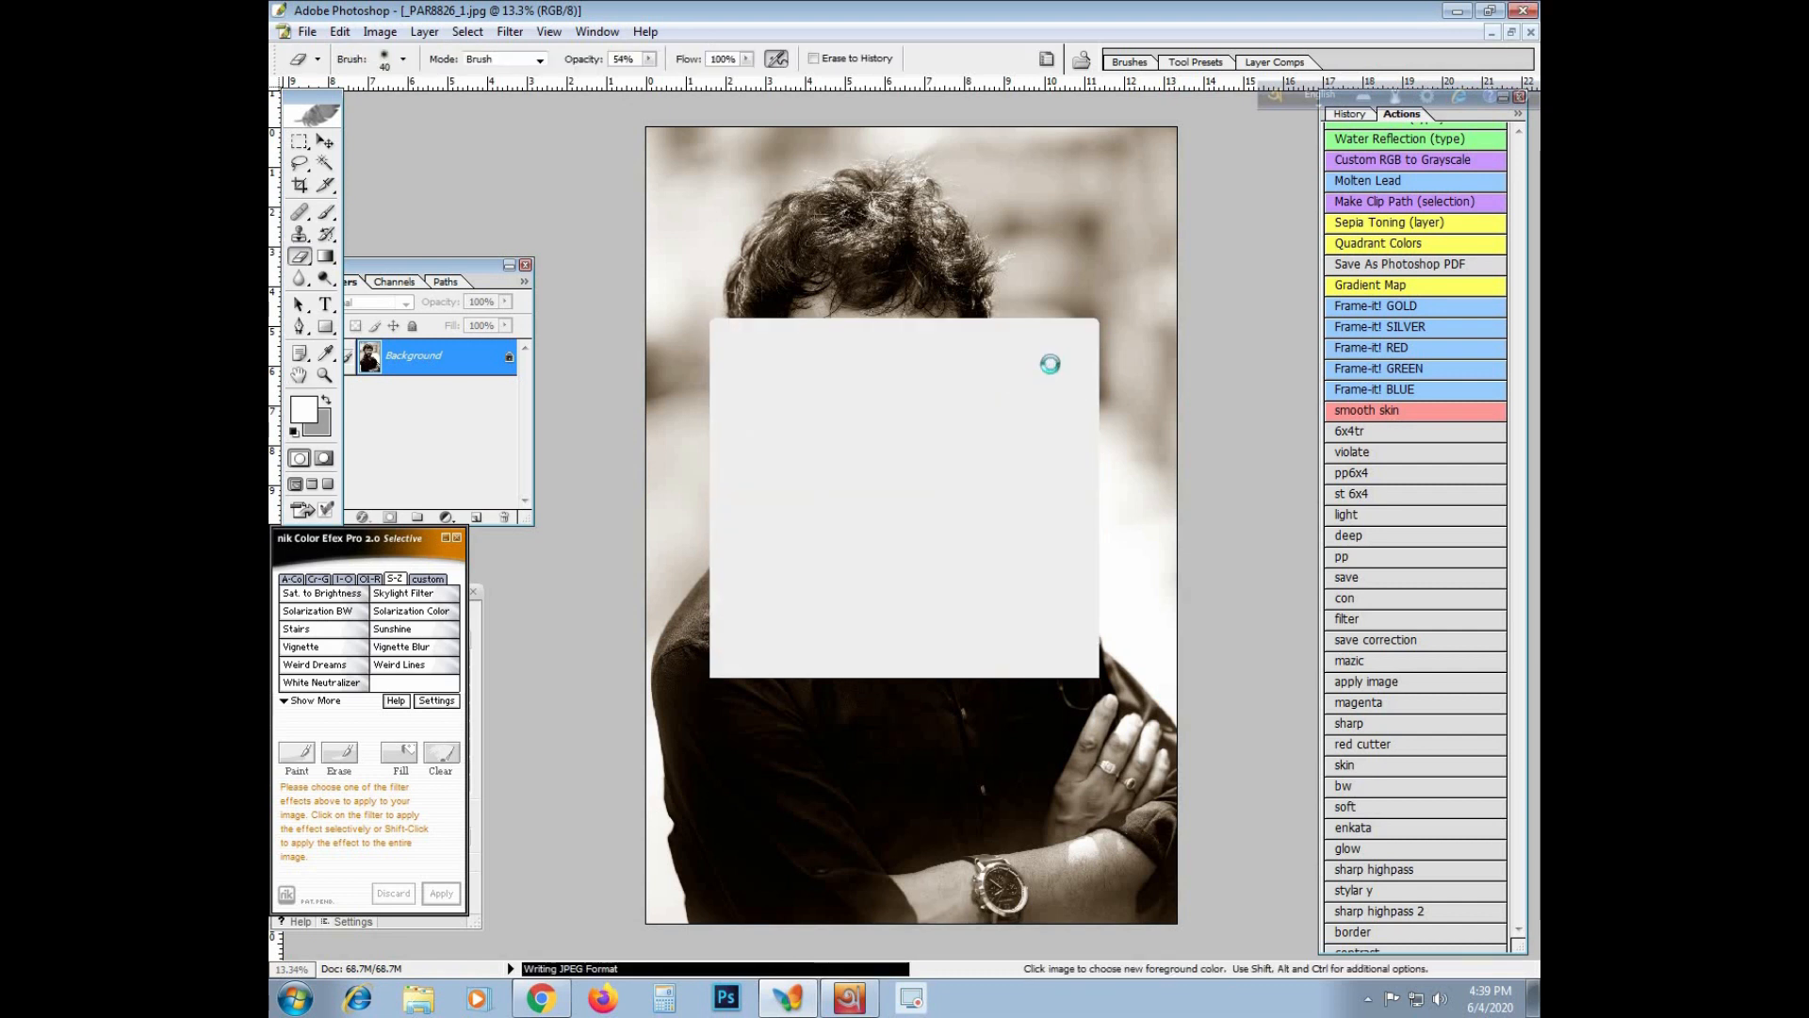
Compare the face in the sepia portrait with the original history snapshot, switching repeatedly and ending on the finished state
{"action": "scroll", "coordinate": [1375, 428], "scroll_direction": "up", "scroll_amount": 2}
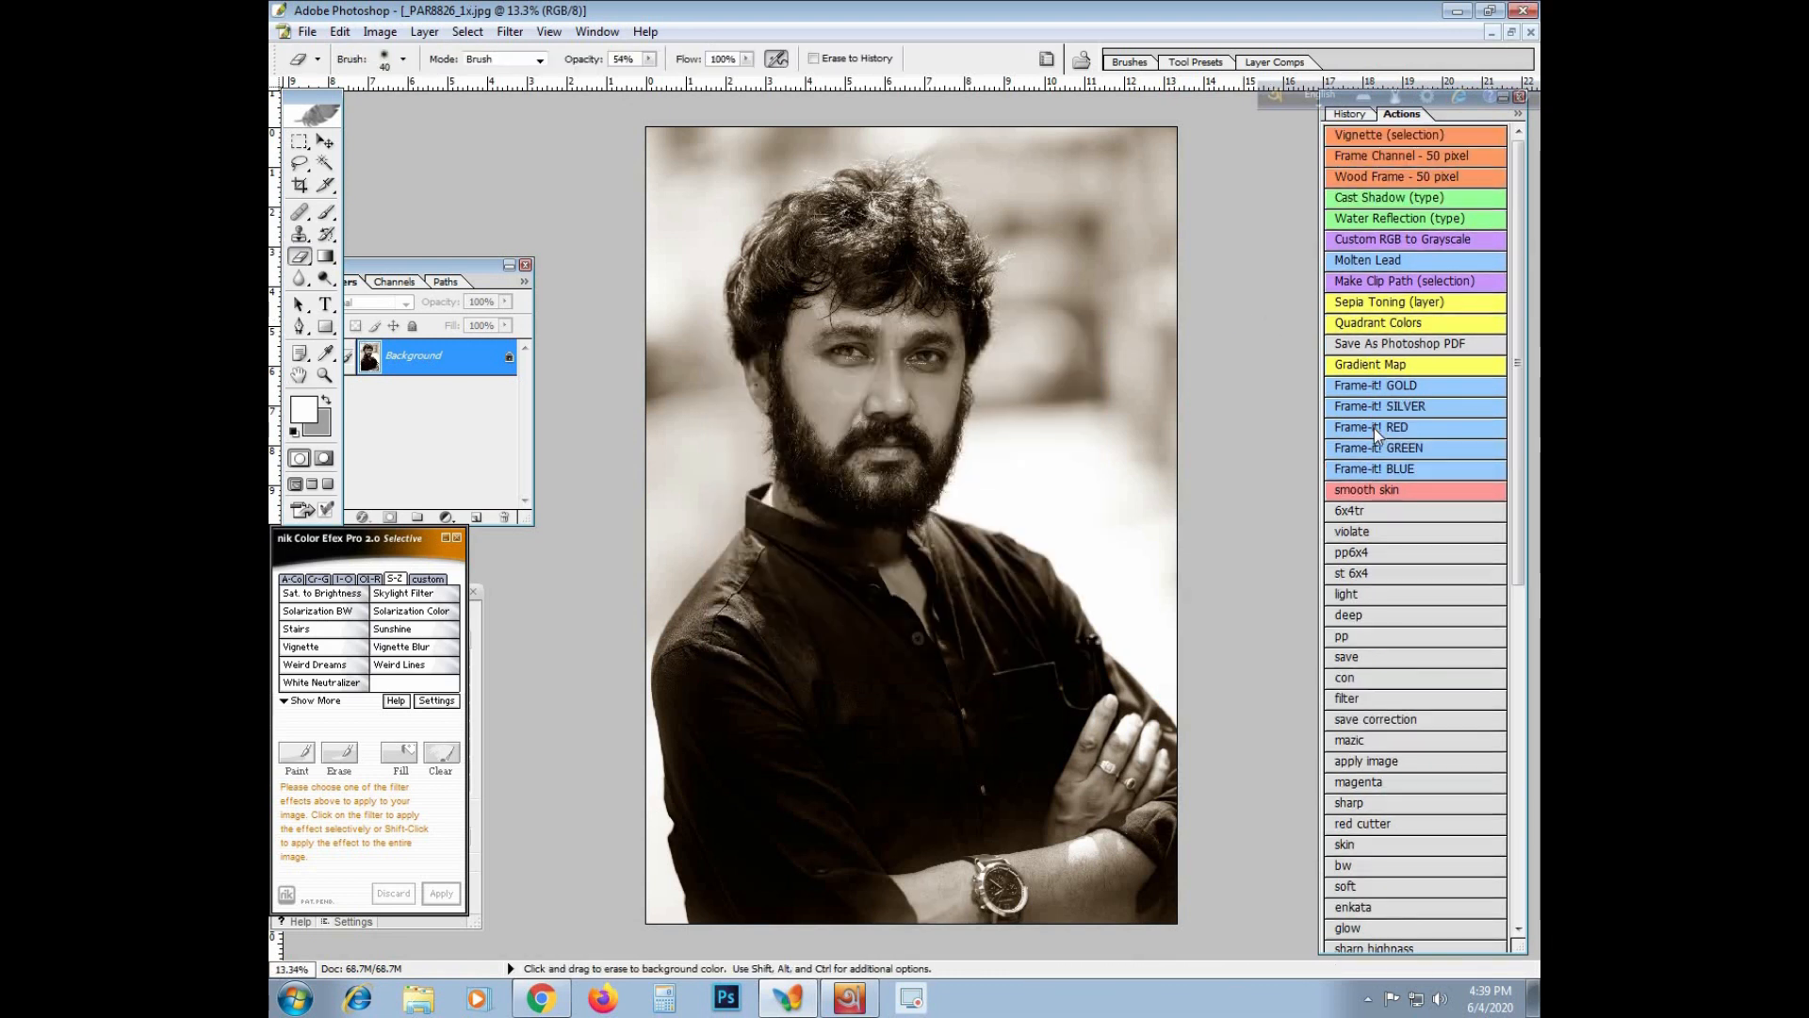
{"action": "left_click", "coordinate": [1350, 115]}
{"action": "scroll", "coordinate": [1362, 257], "scroll_direction": "up", "scroll_amount": 10}
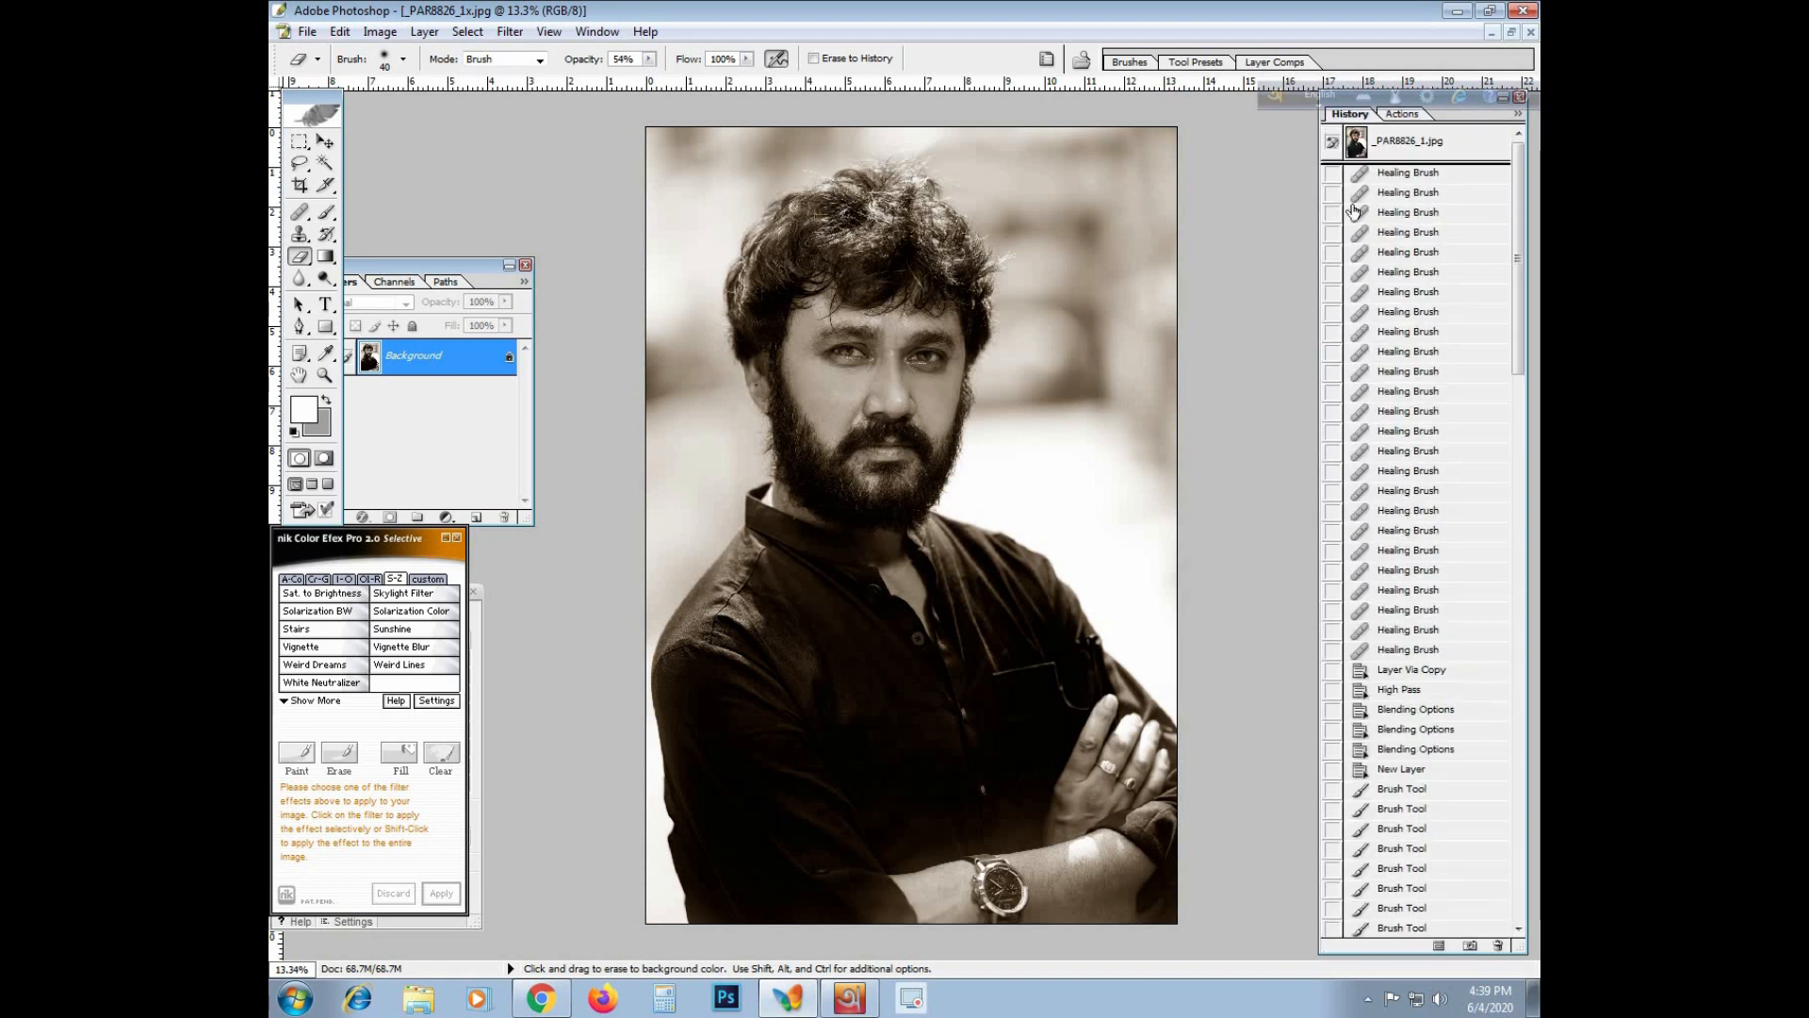
{"action": "left_click", "coordinate": [940, 384], "text": "ctrl"}
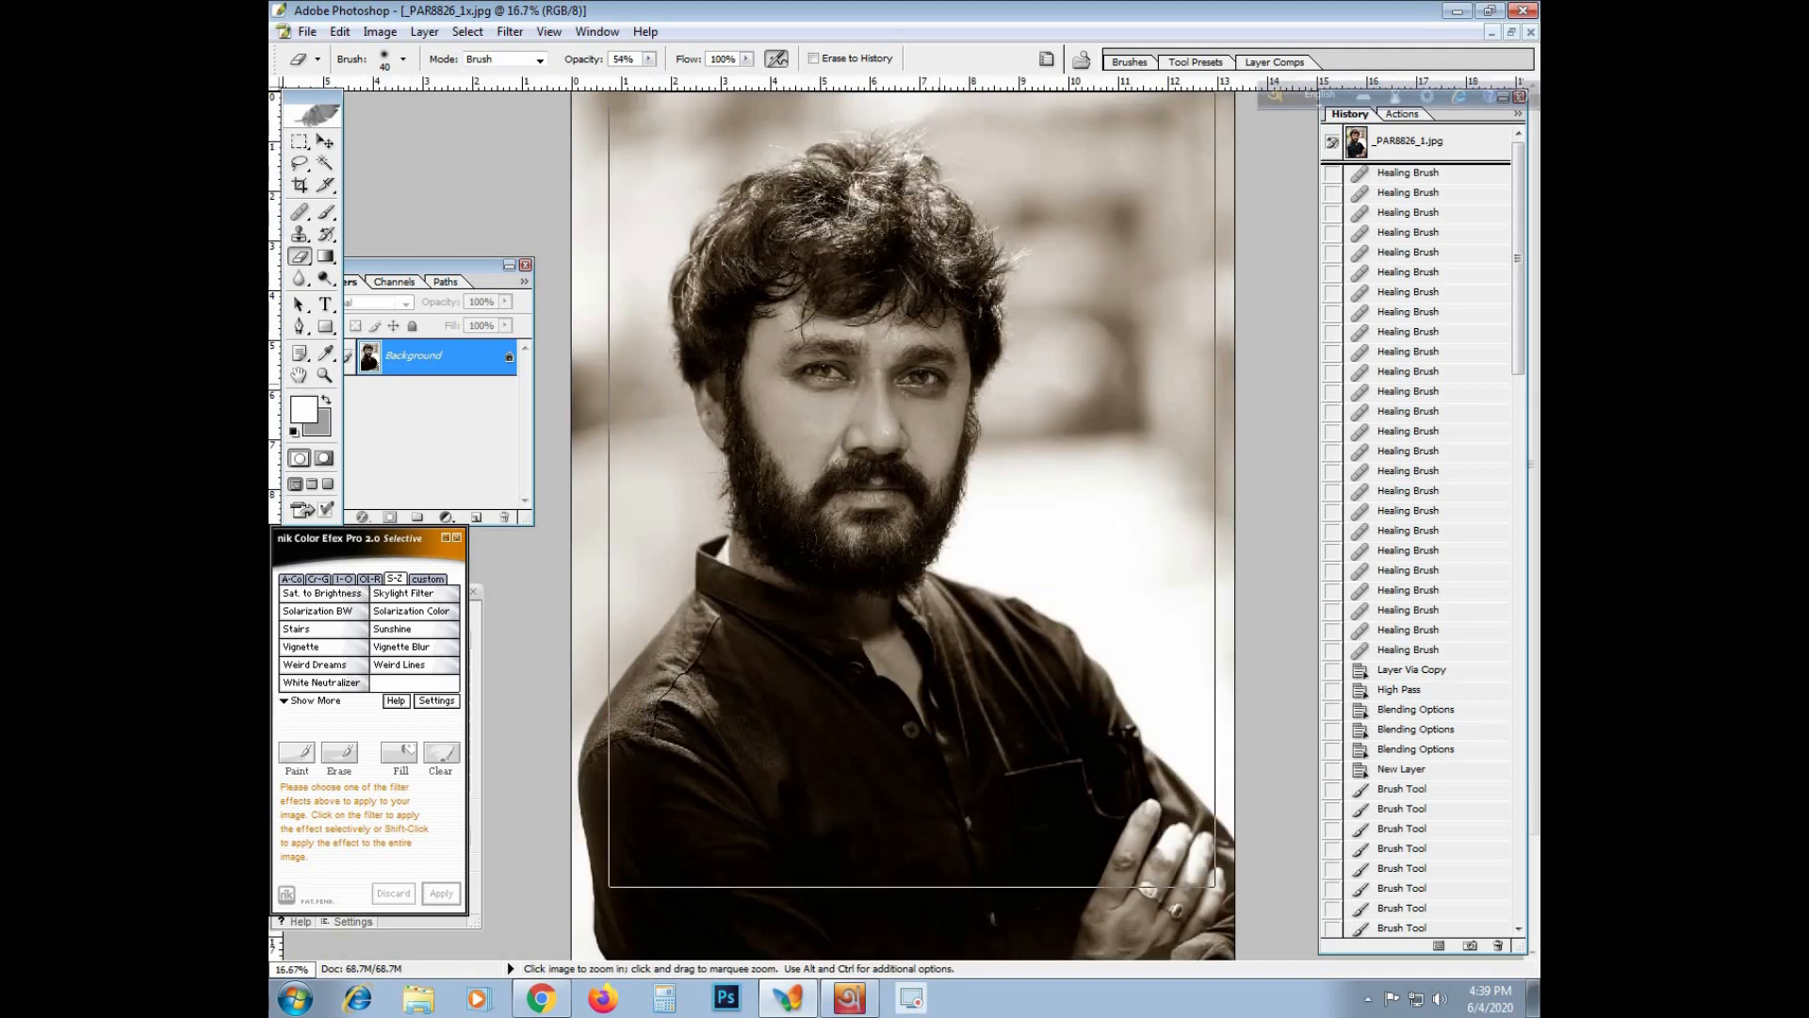
{"action": "left_click", "coordinate": [940, 385], "text": "ctrl"}
{"action": "left_click", "coordinate": [1360, 145]}
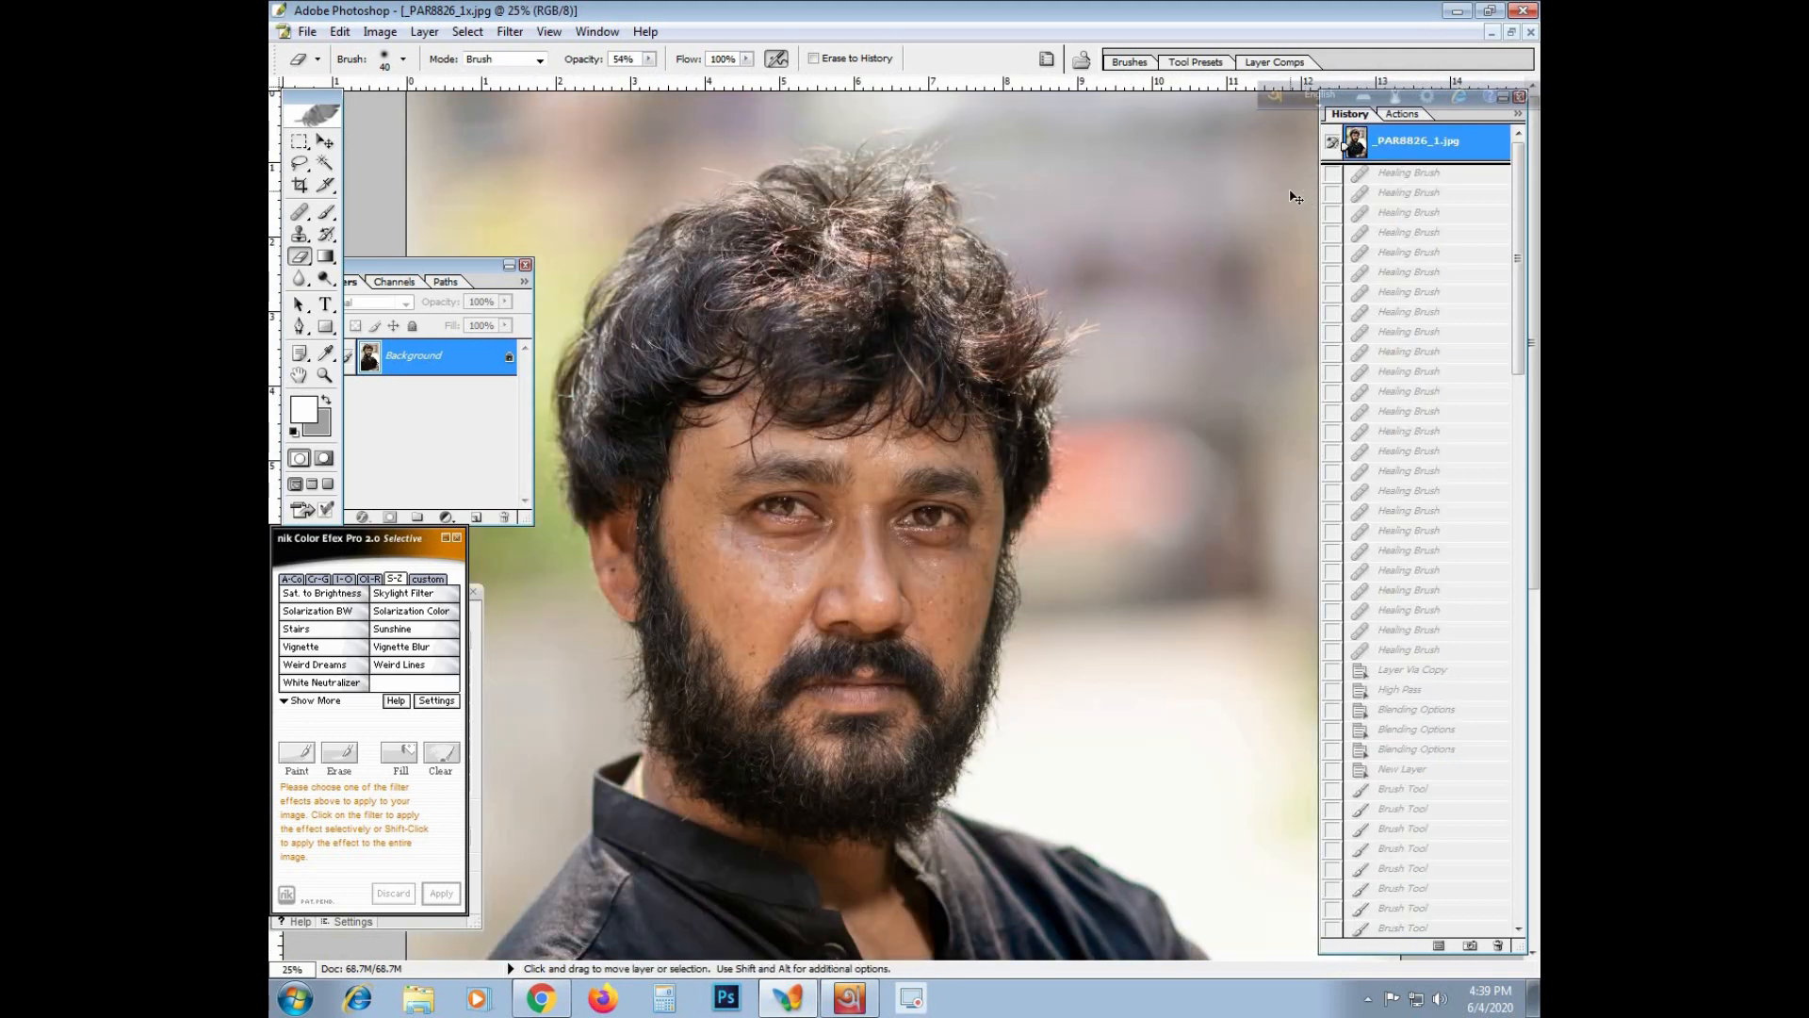
{"action": "key", "text": "ctrl+z"}
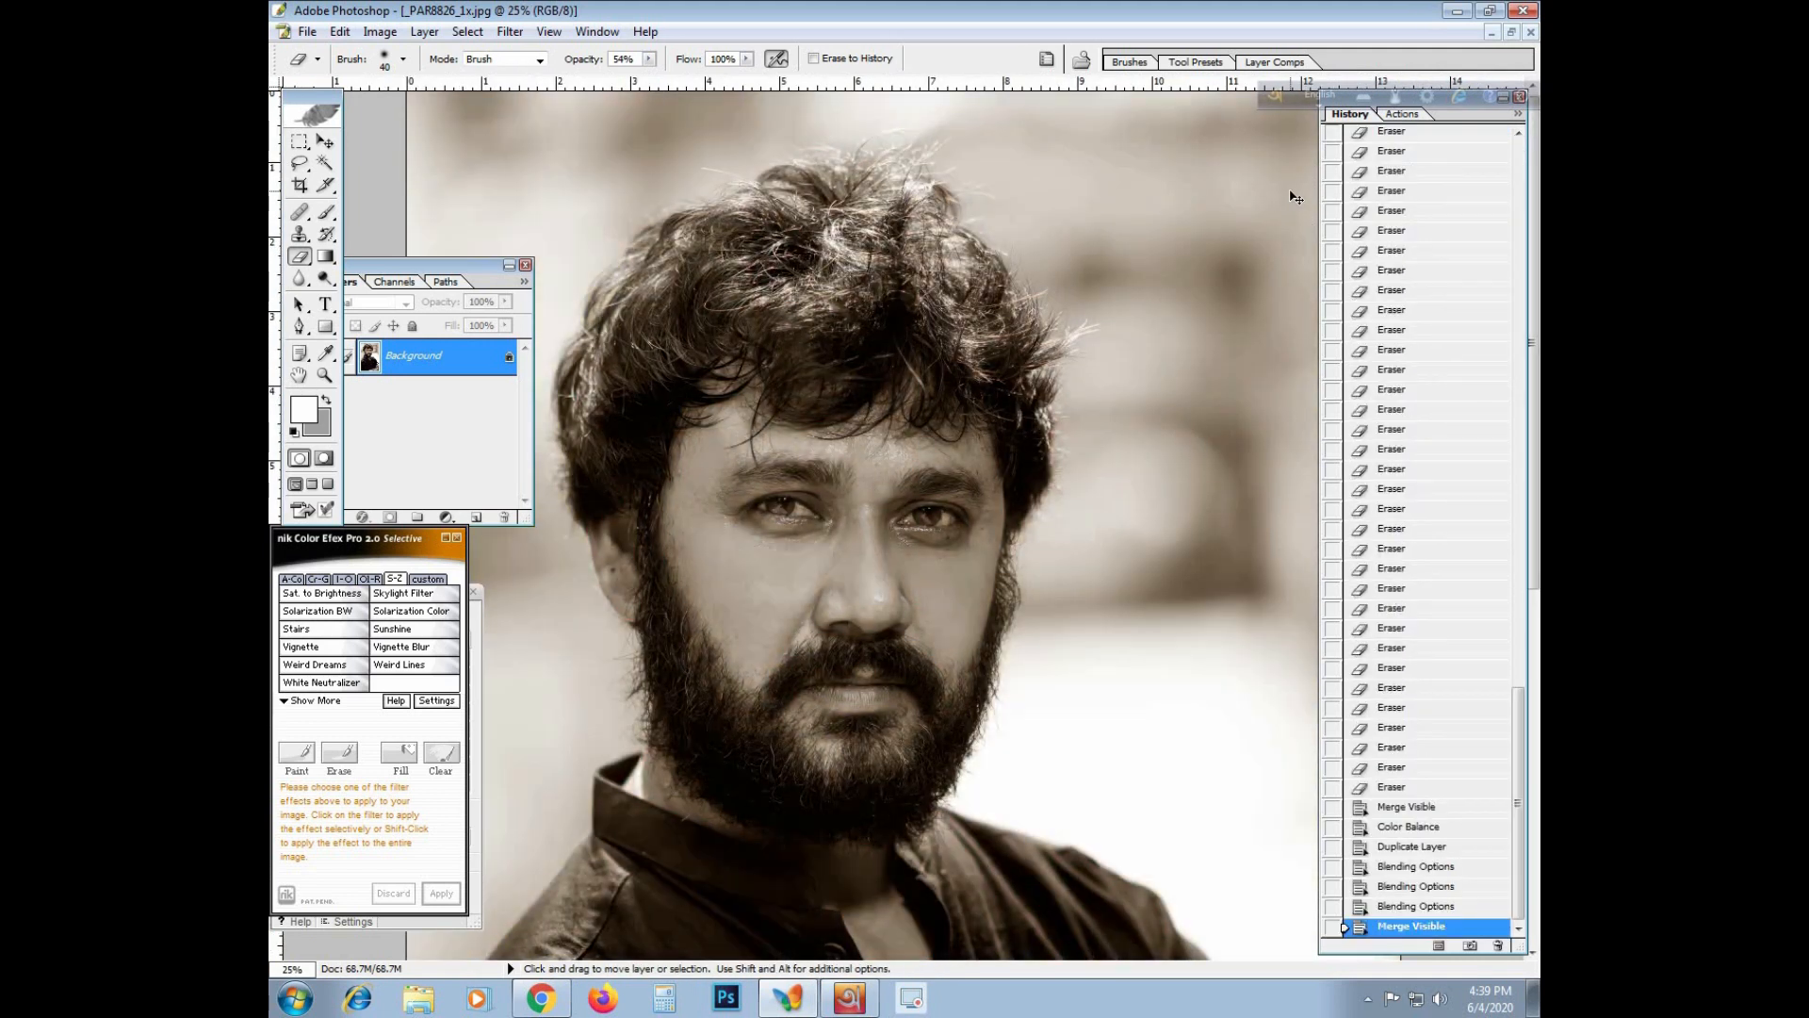
{"action": "key", "text": "ctrl+z"}
{"action": "key", "text": "ctrl+z"}
{"action": "key", "text": "ctrl+z"}
{"action": "key", "text": "ctrl+z"}
{"action": "key", "text": "ctrl+z"}
{"action": "key", "text": "ctrl+z"}
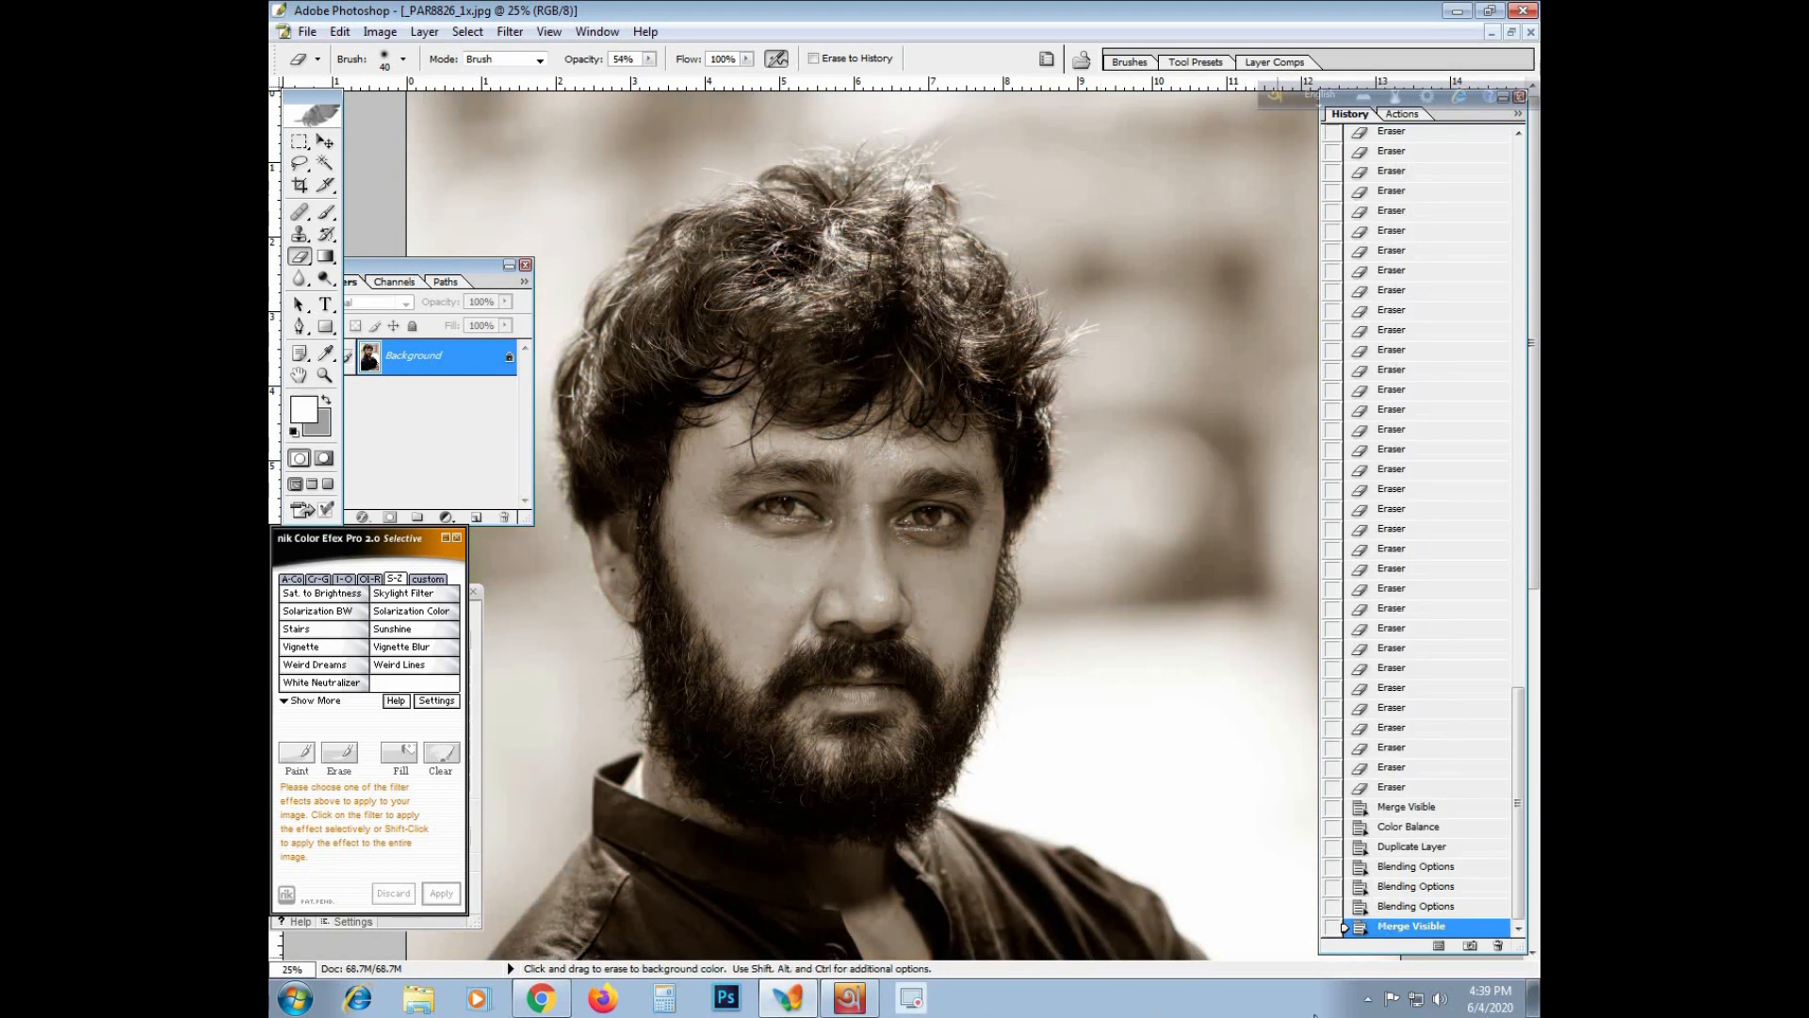
{"action": "left_click", "coordinate": [1367, 997]}
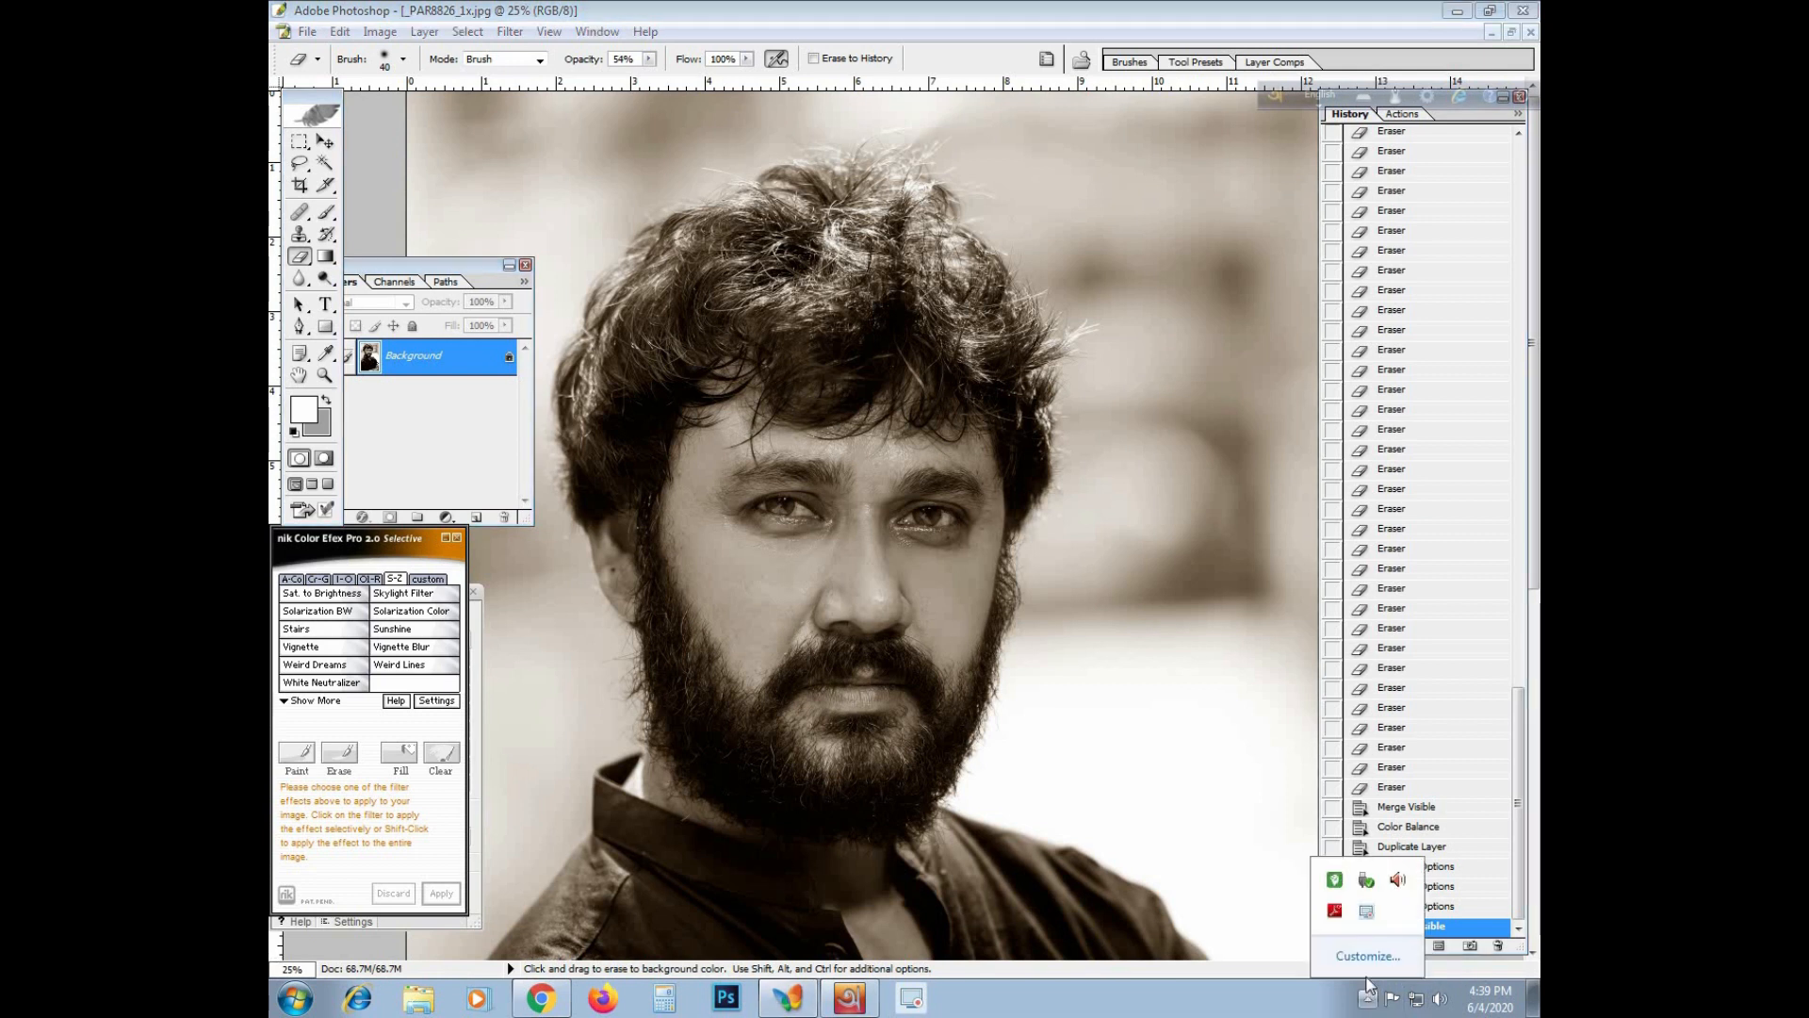
{"action": "right_click", "coordinate": [1367, 912]}
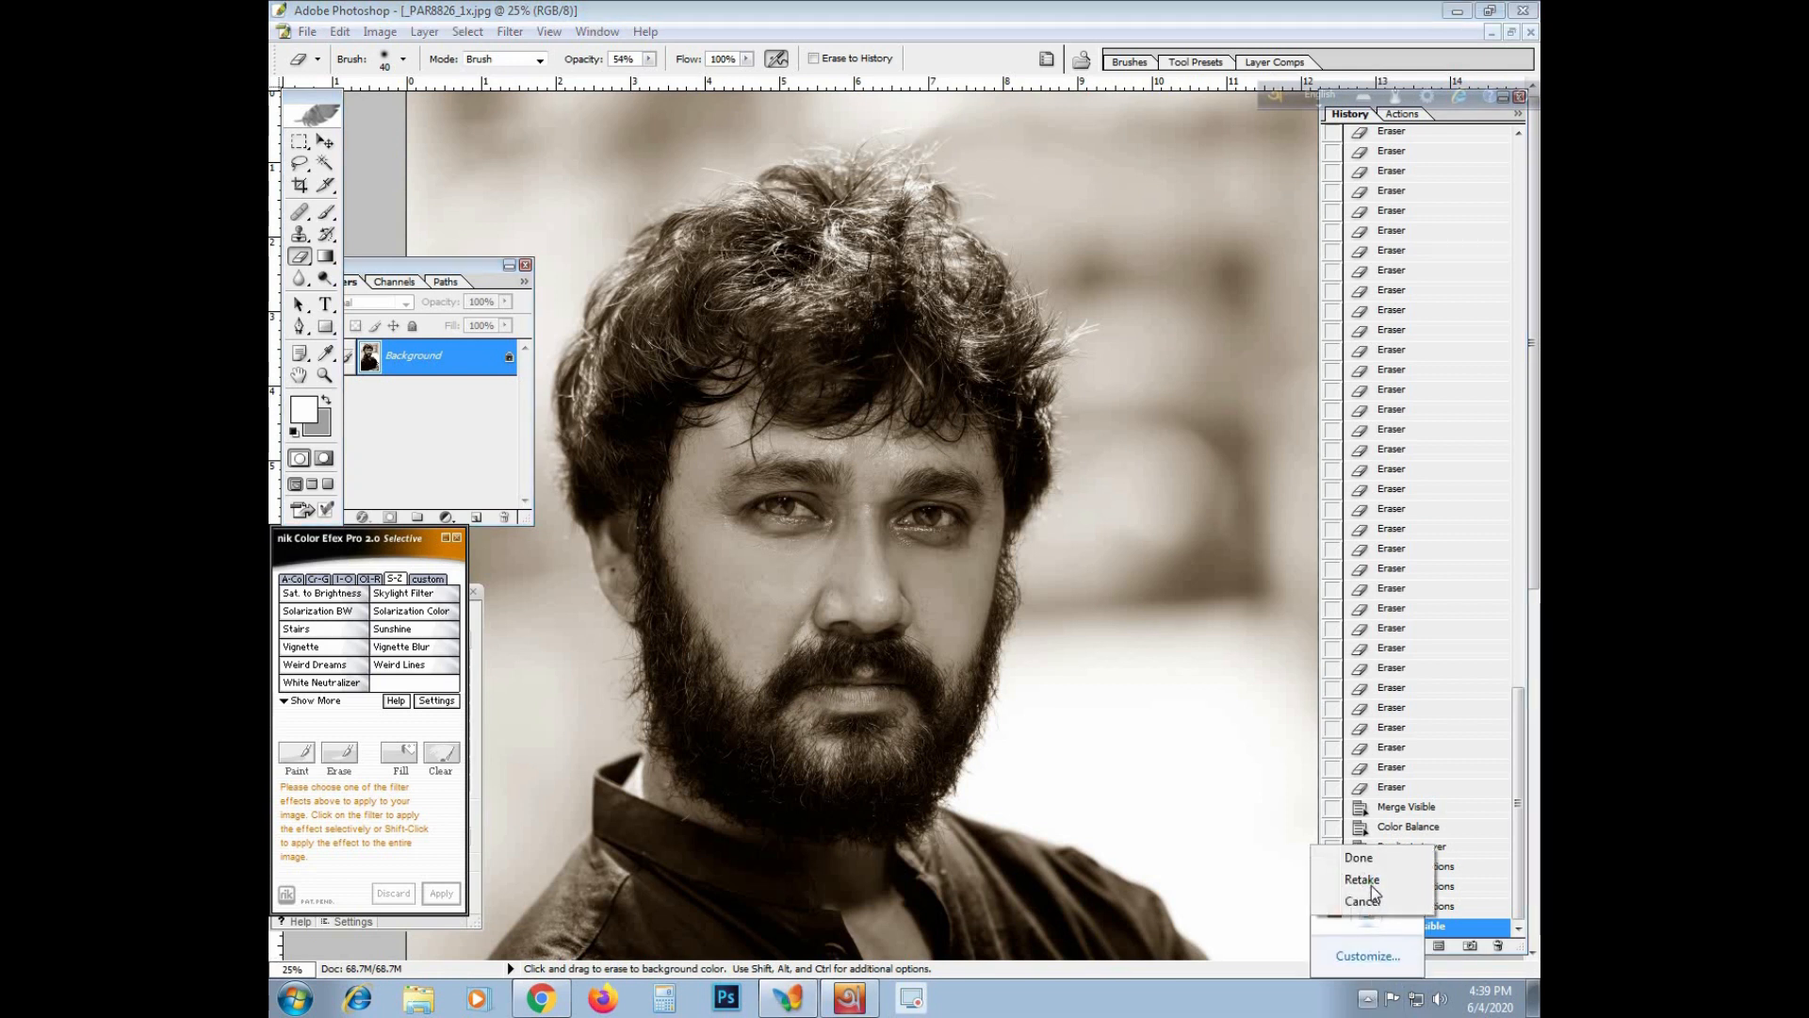
{"action": "left_click", "coordinate": [1362, 858]}
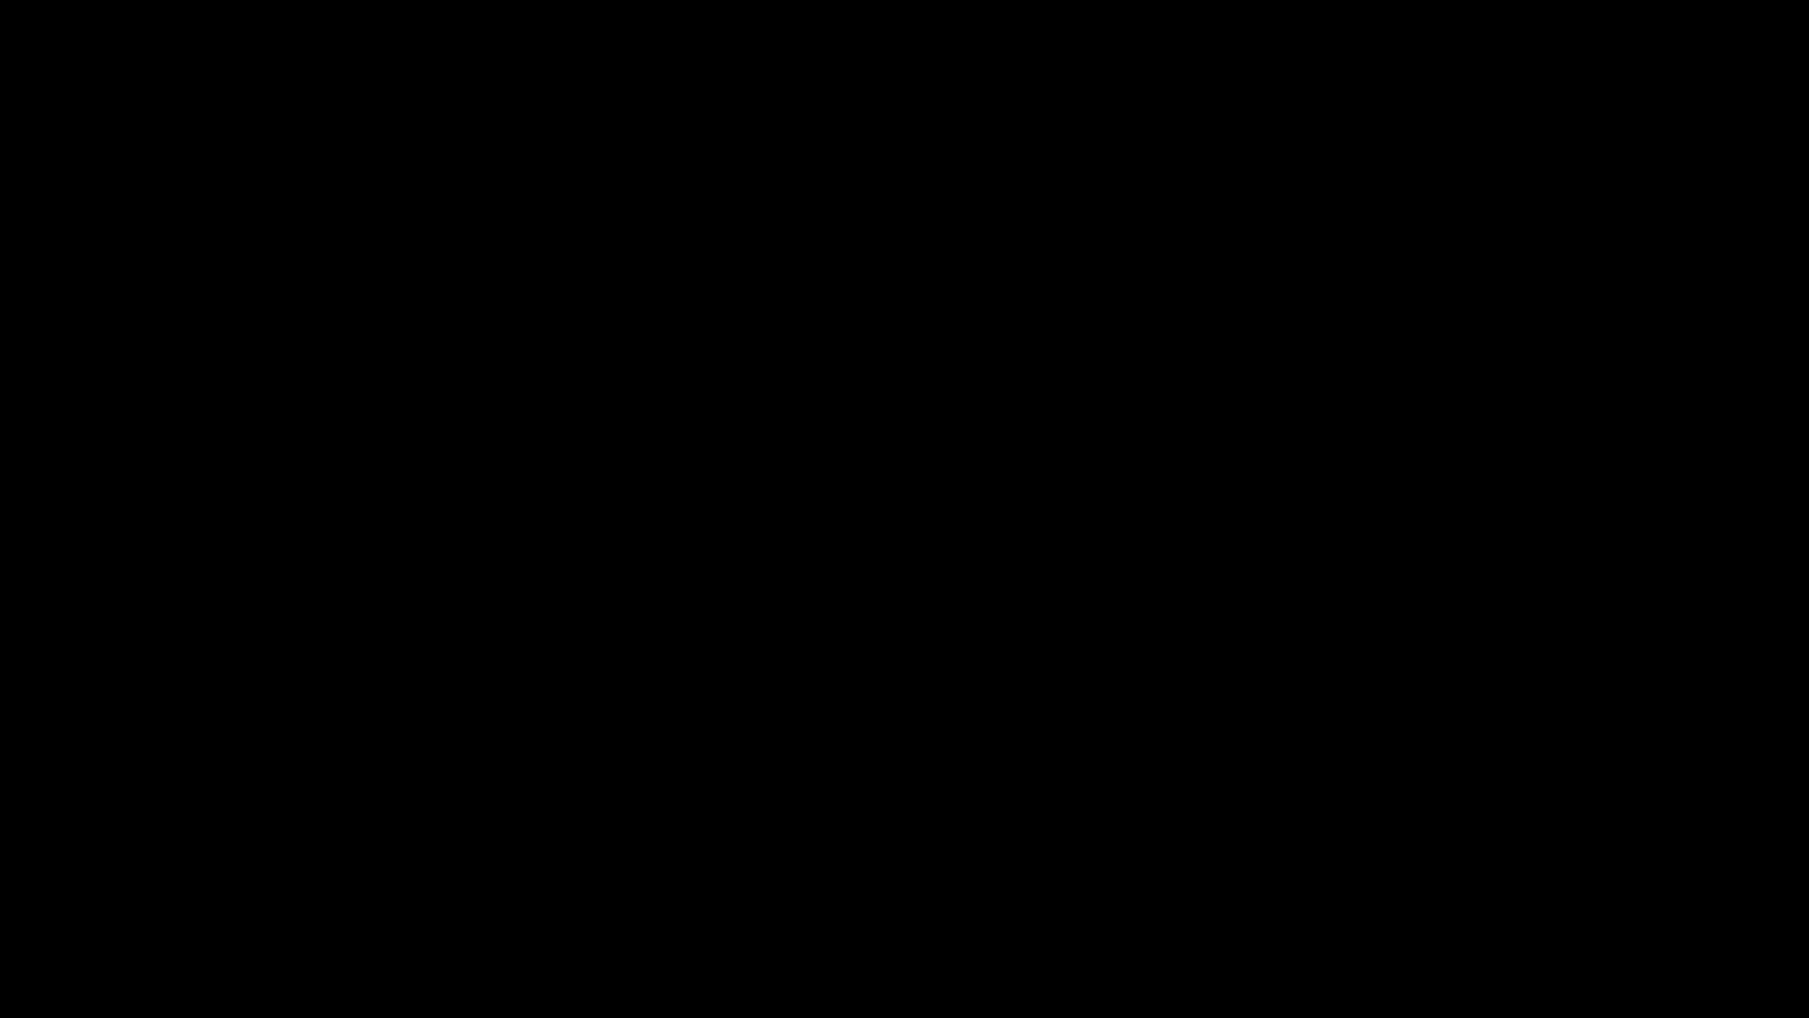